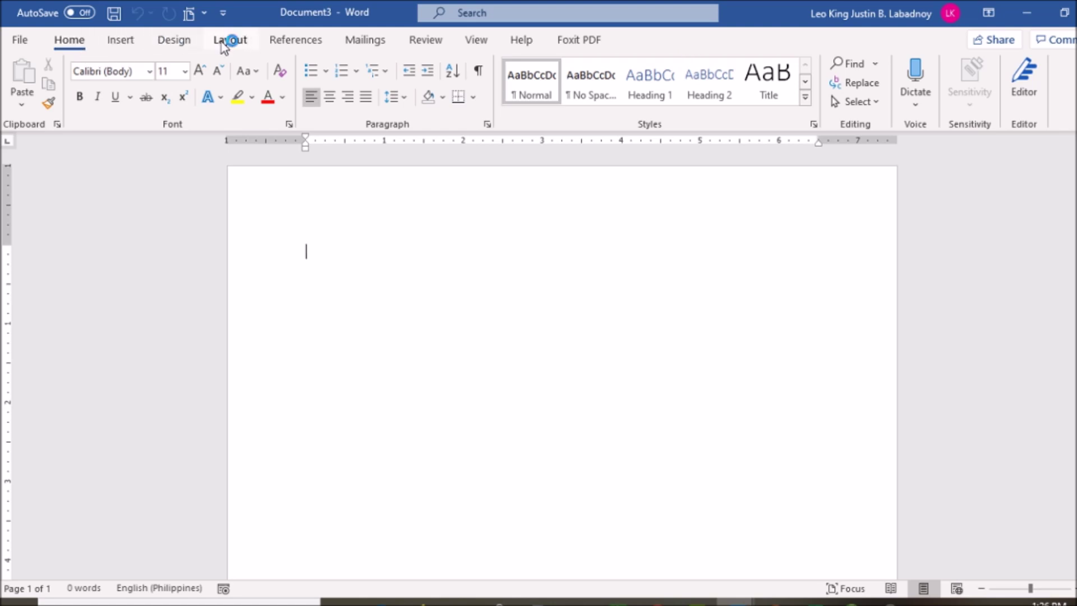
Step: Open Word Options from the File screen and go to its Customize Ribbon page
click(20, 41)
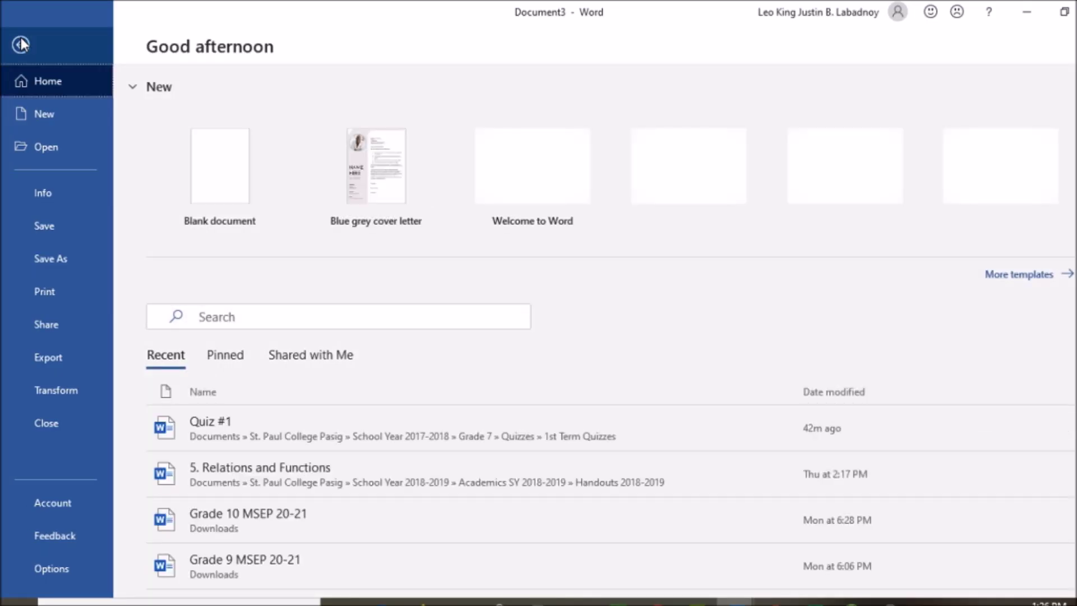
click(21, 44)
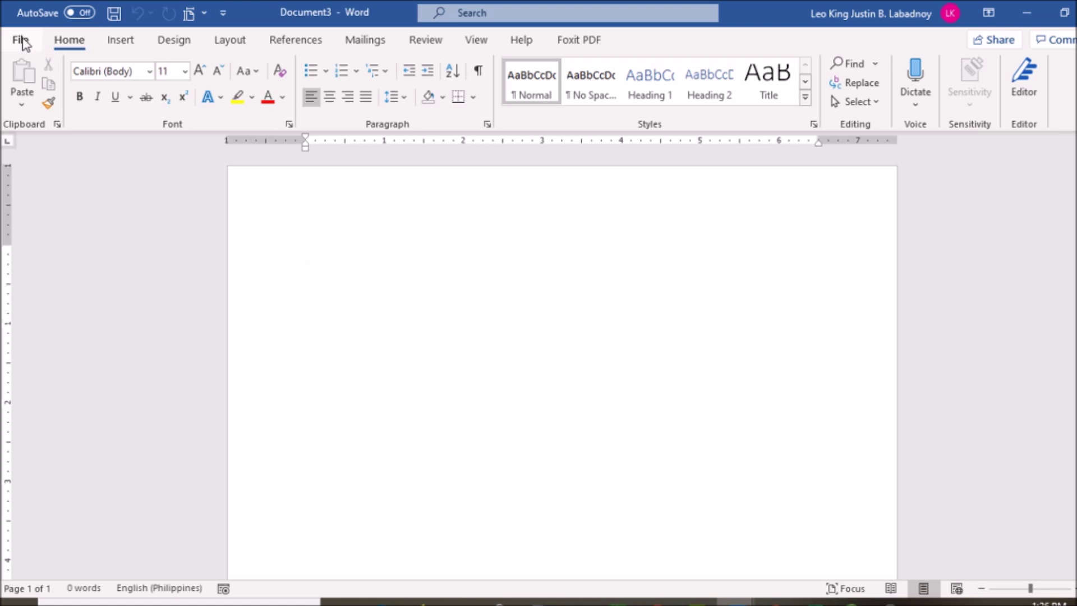
click(21, 40)
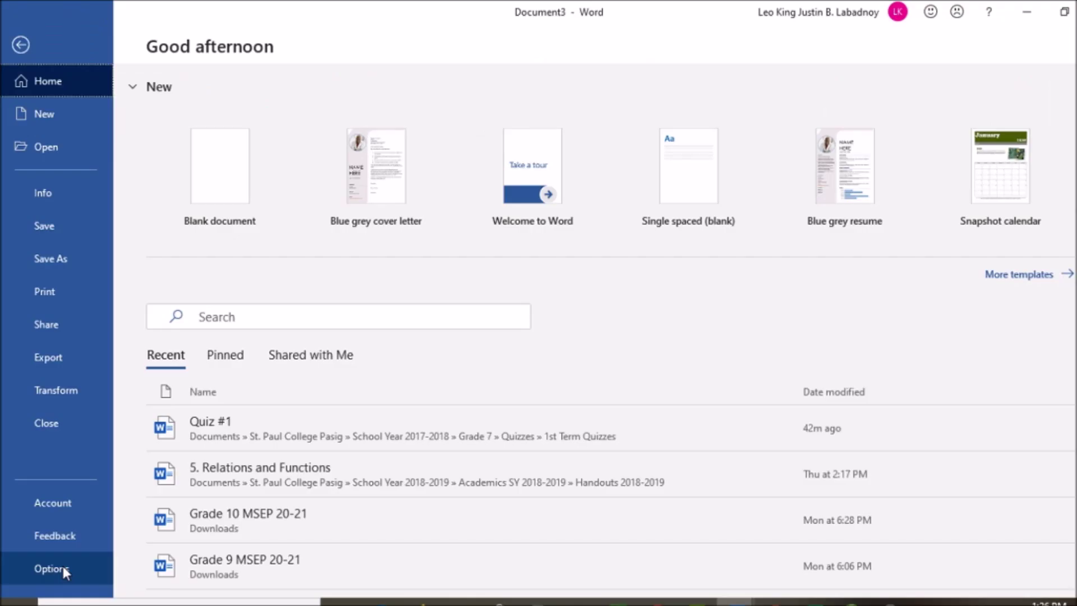
click(64, 580)
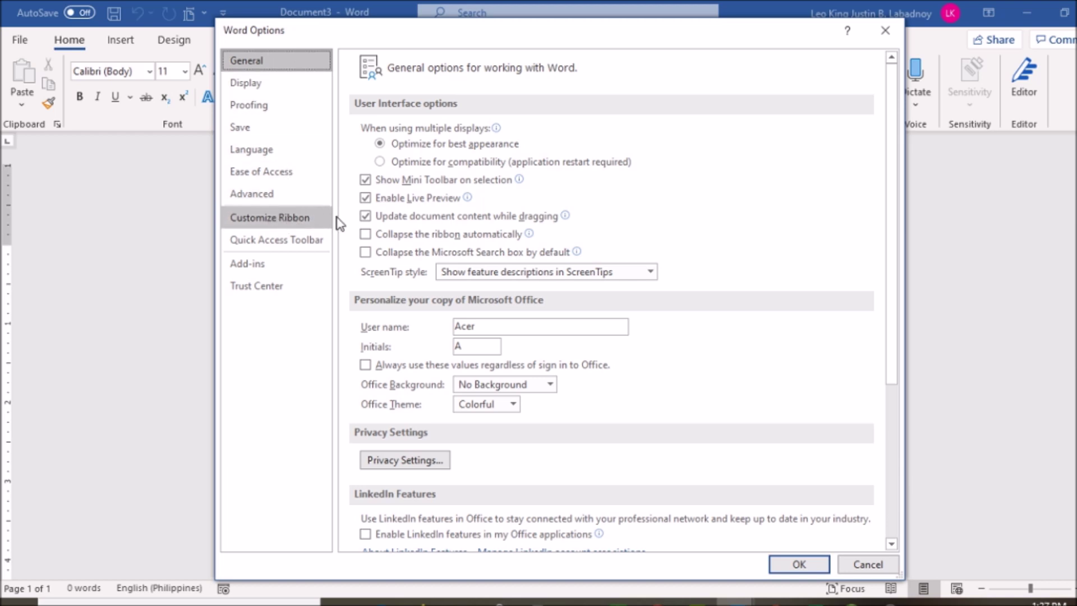
click(271, 219)
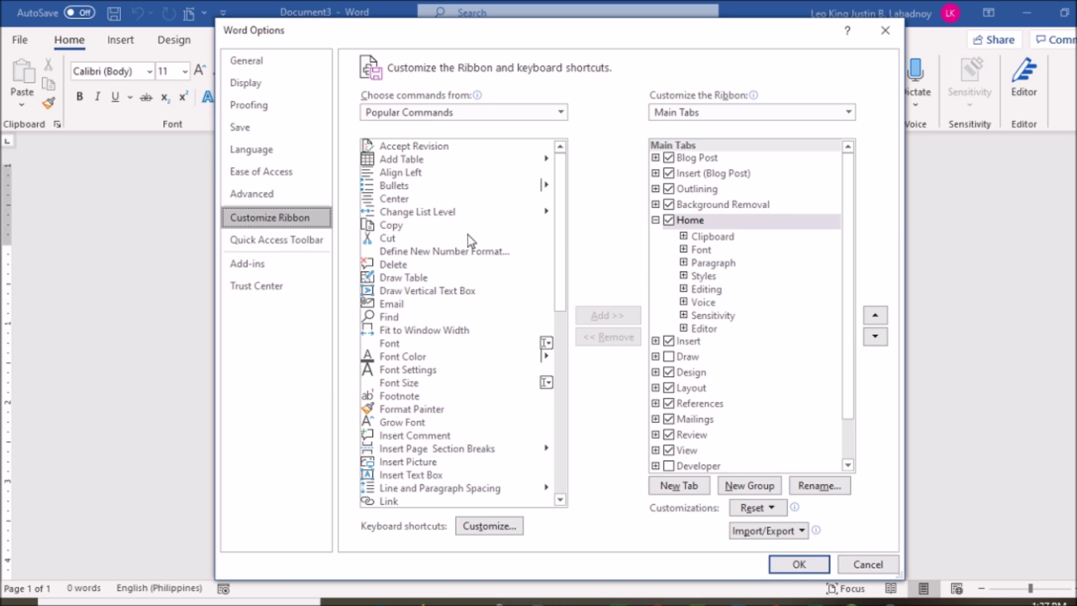
Step: Tick Developer under Main Tabs and confirm so the Developer tab appears on the ribbon
scroll(393, 284, down, 3)
scroll(432, 177, up, 1)
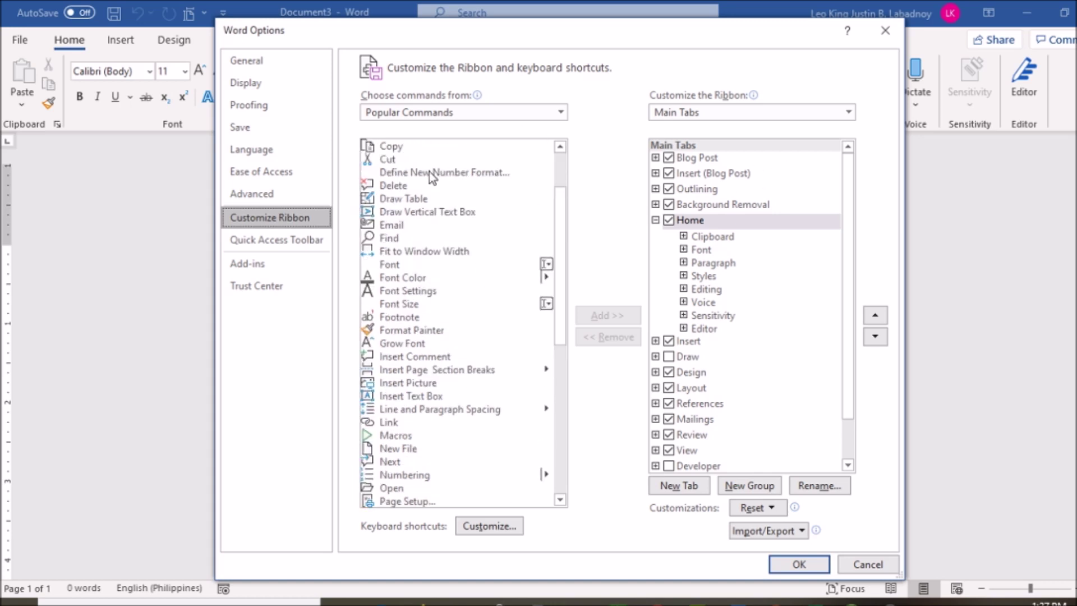
scroll(432, 177, up, 2)
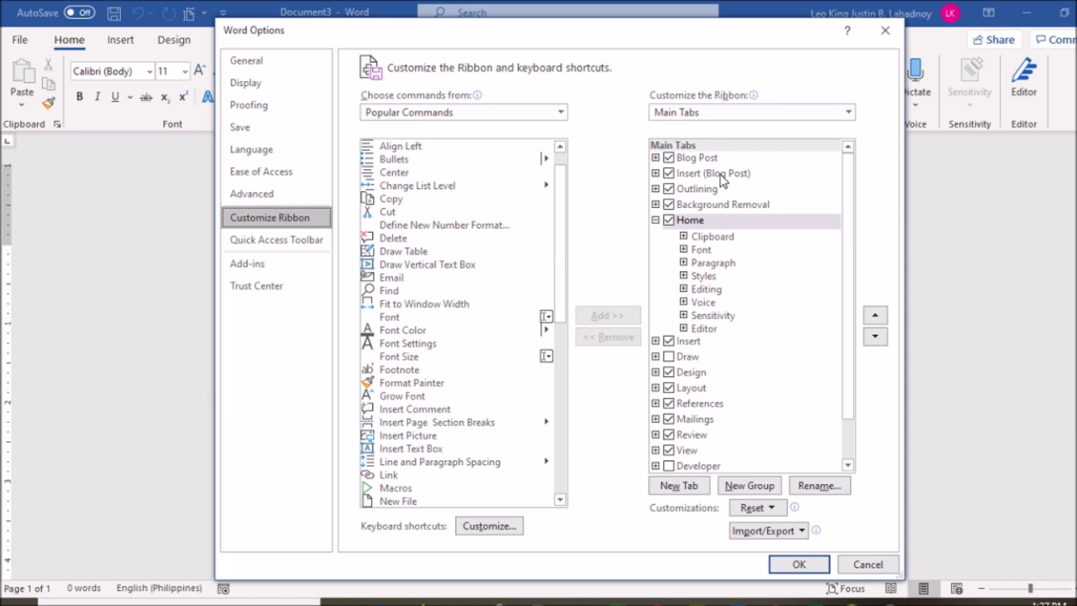
scroll(737, 258, down, 1)
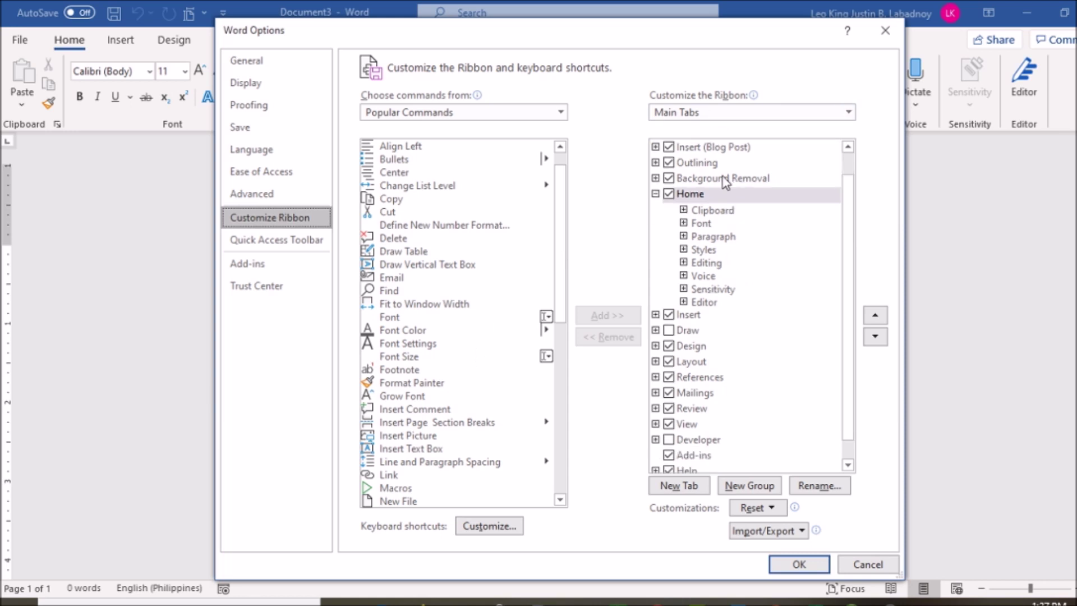
scroll(725, 182, down, 1)
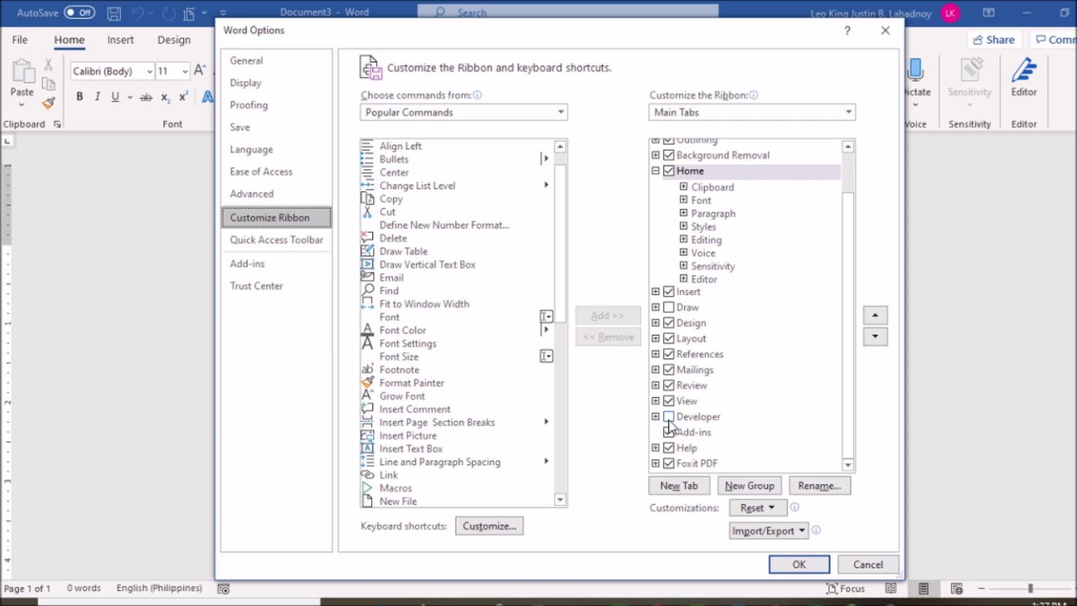
click(669, 417)
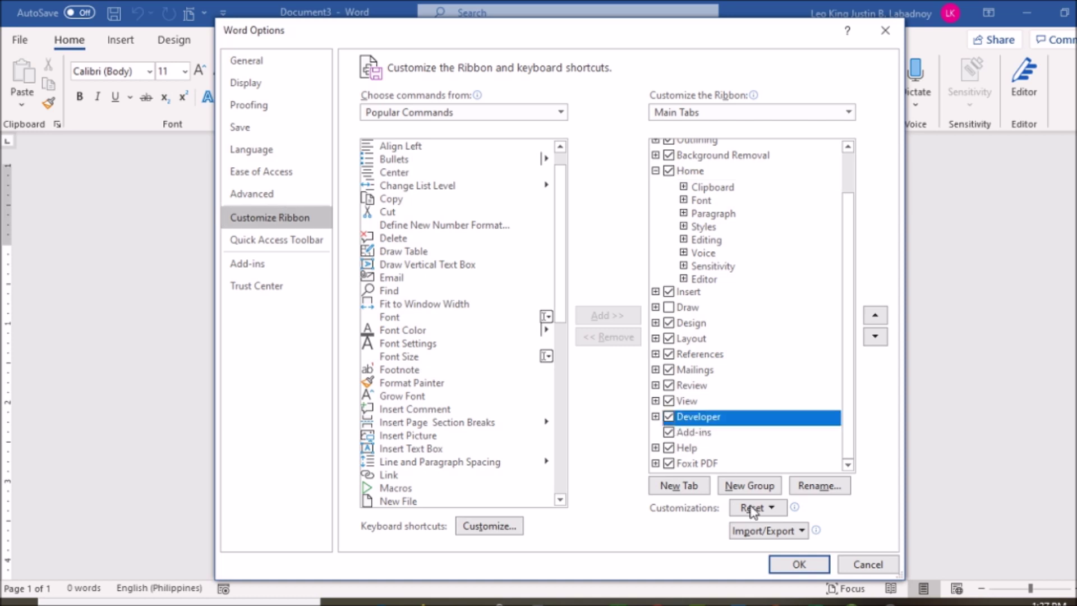
click(814, 566)
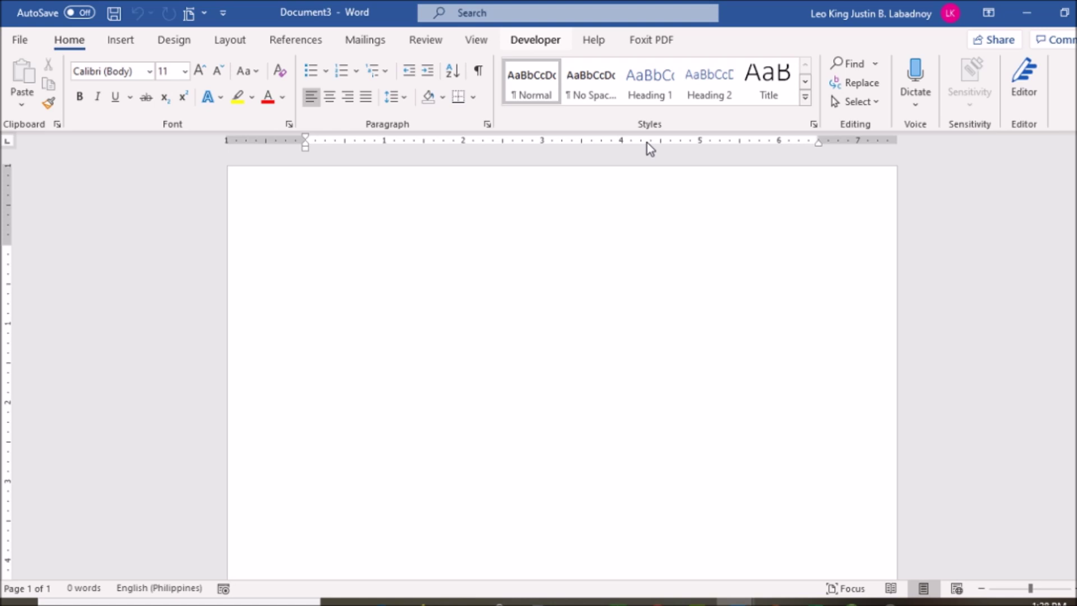
key(Return)
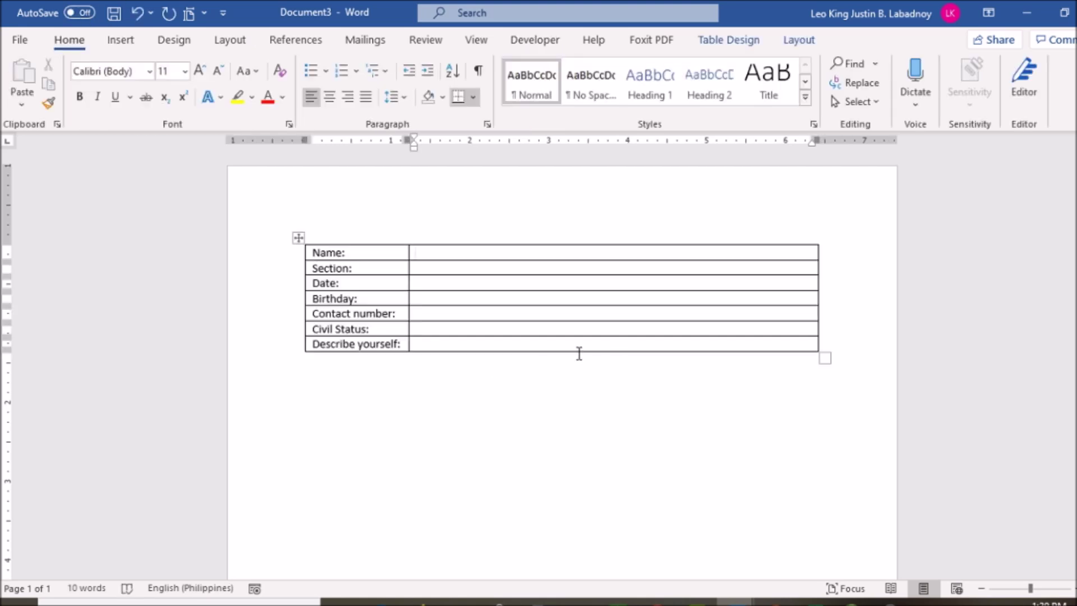
Step: Move to the empty line below the form table and show the Developer tab
key(ctrl+End)
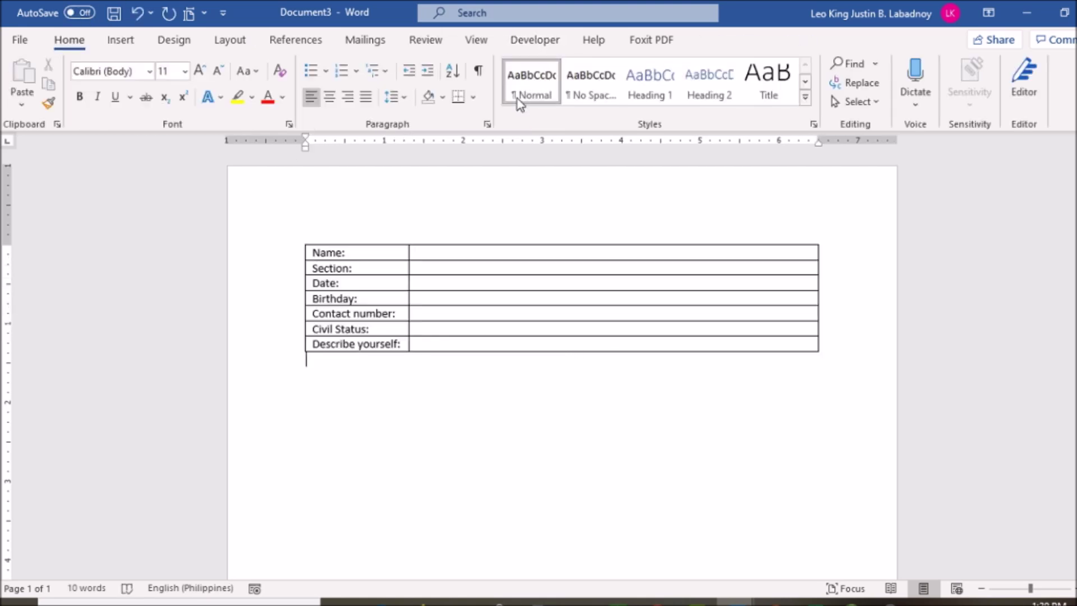
click(551, 45)
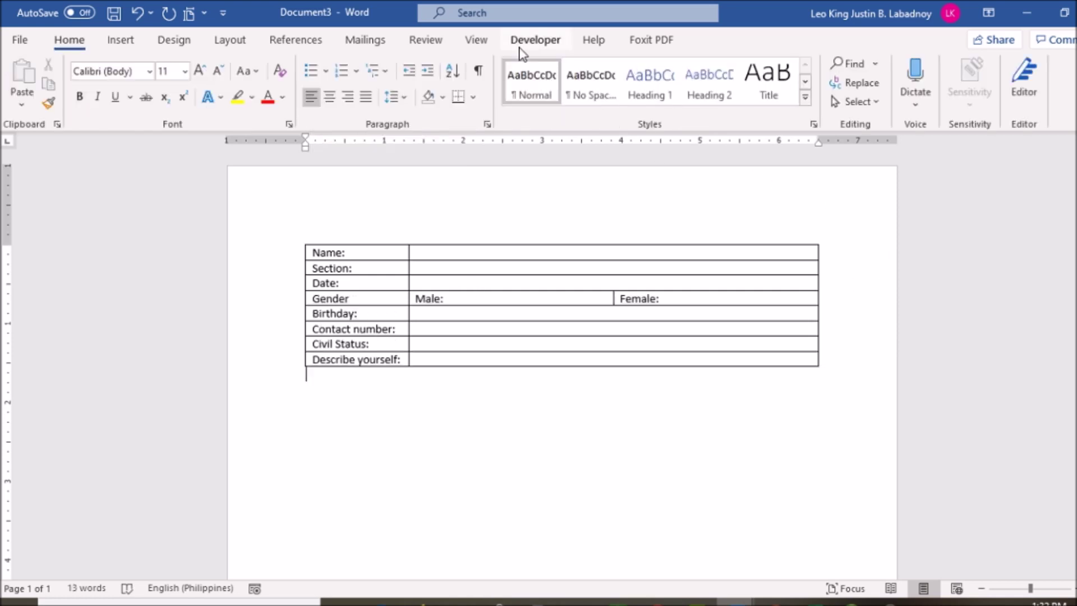
Step: Insert check box and drop-down list controls from the Developer tab, then go to the Name answer cell
click(521, 45)
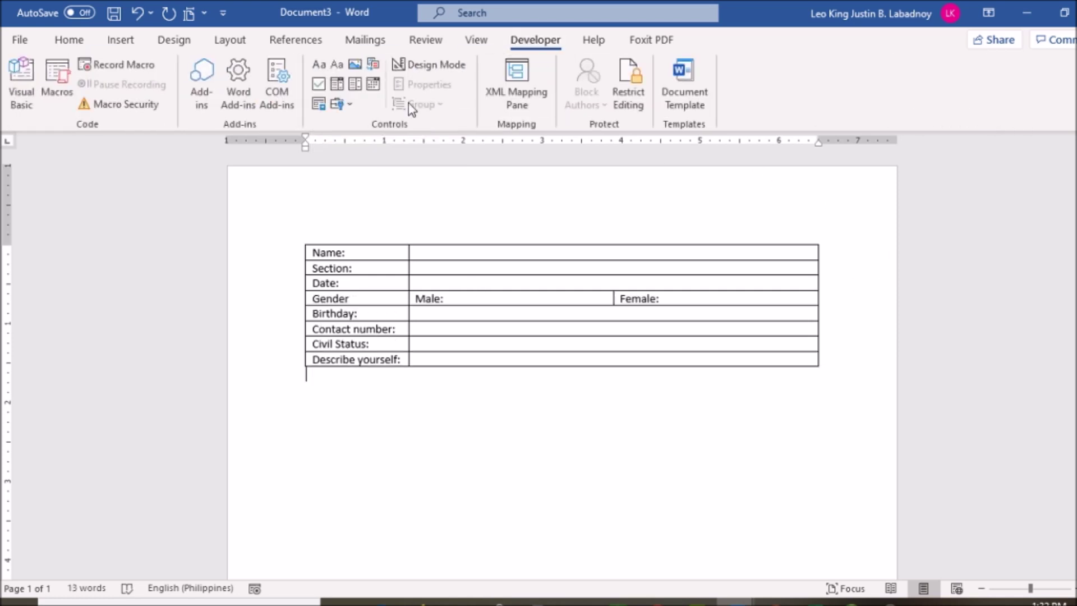
click(319, 87)
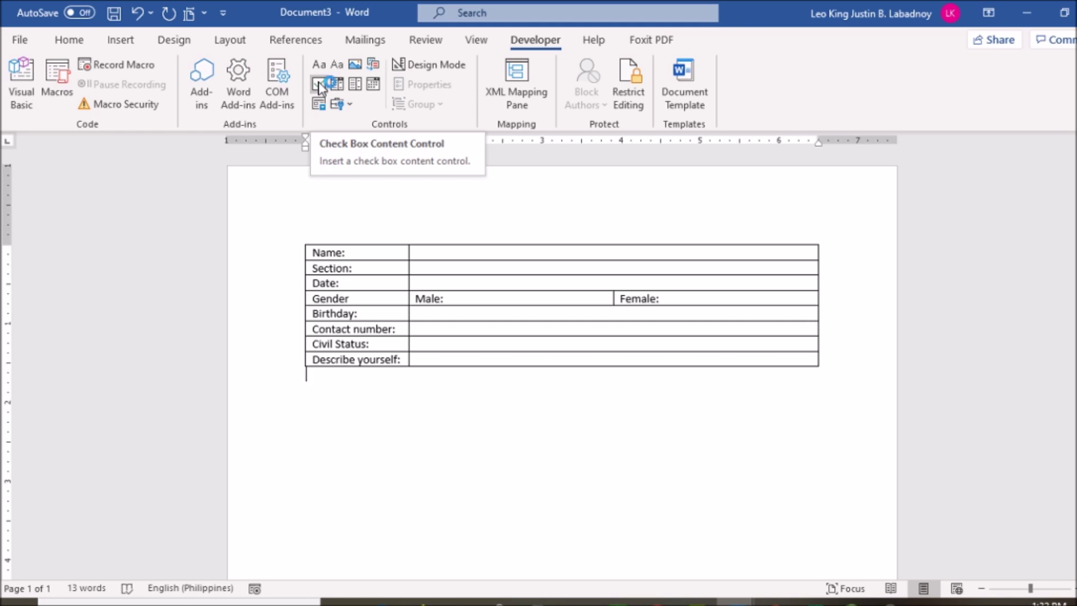
click(355, 85)
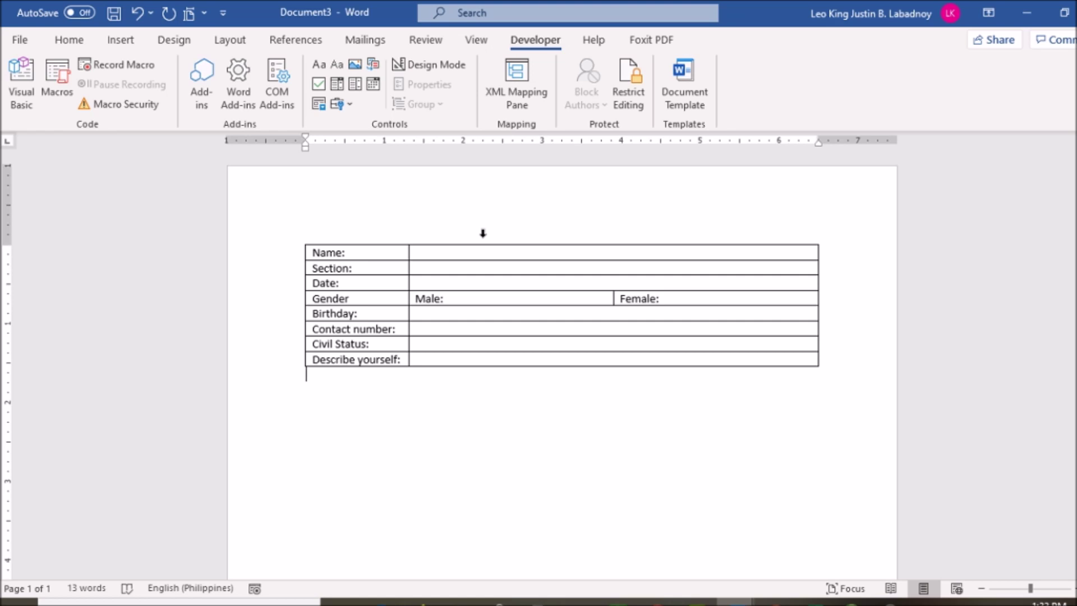
click(428, 252)
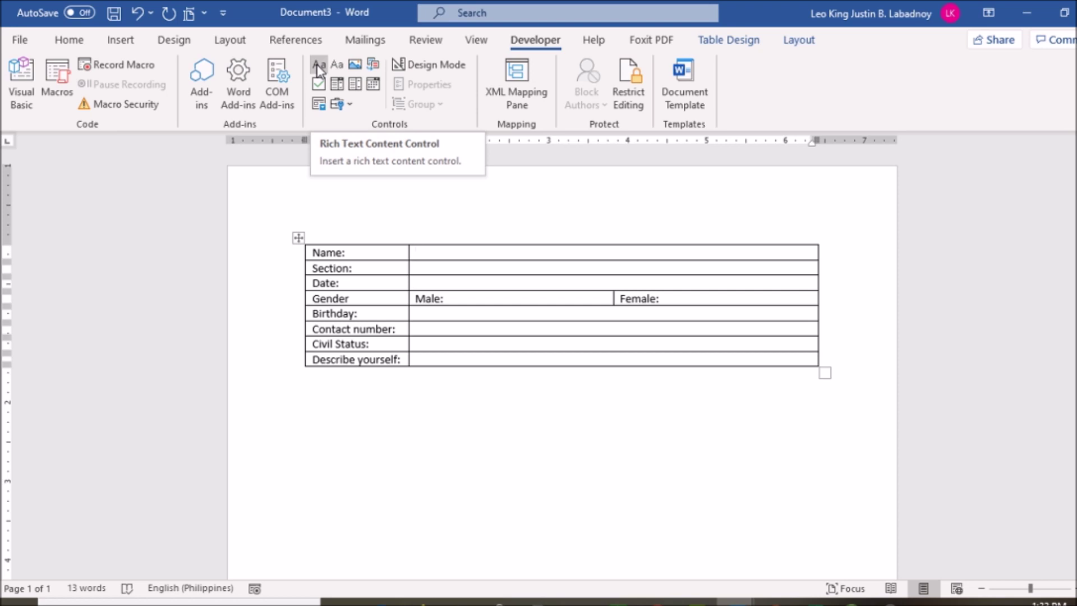
Step: In Design Mode, change the Name control's placeholder to 'Click or tap here to enter your name.' and open its properties
click(431, 68)
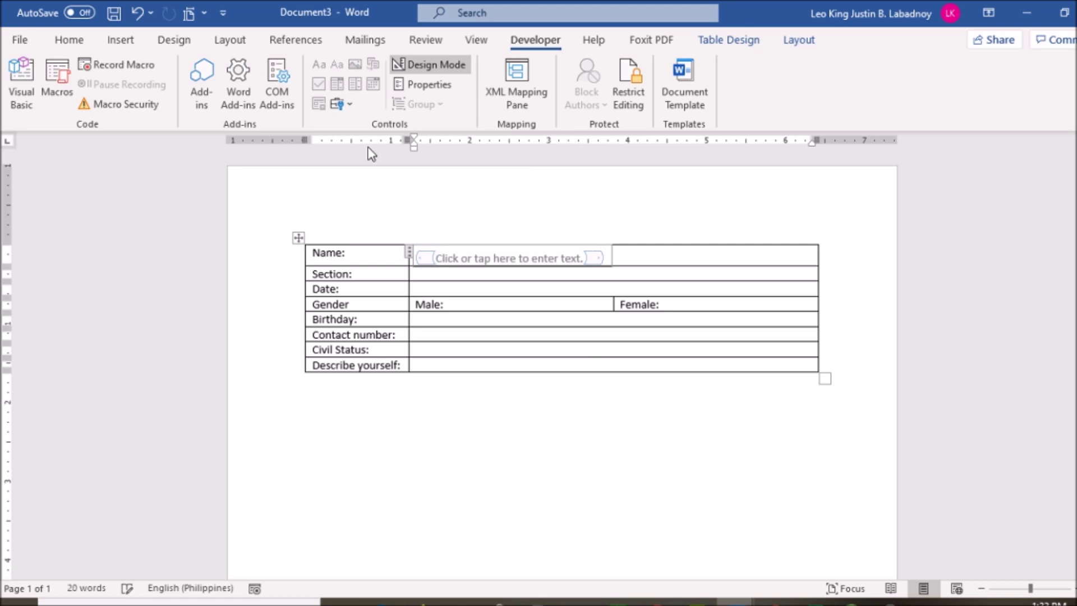
click(473, 258)
click(565, 259)
double_click(568, 259)
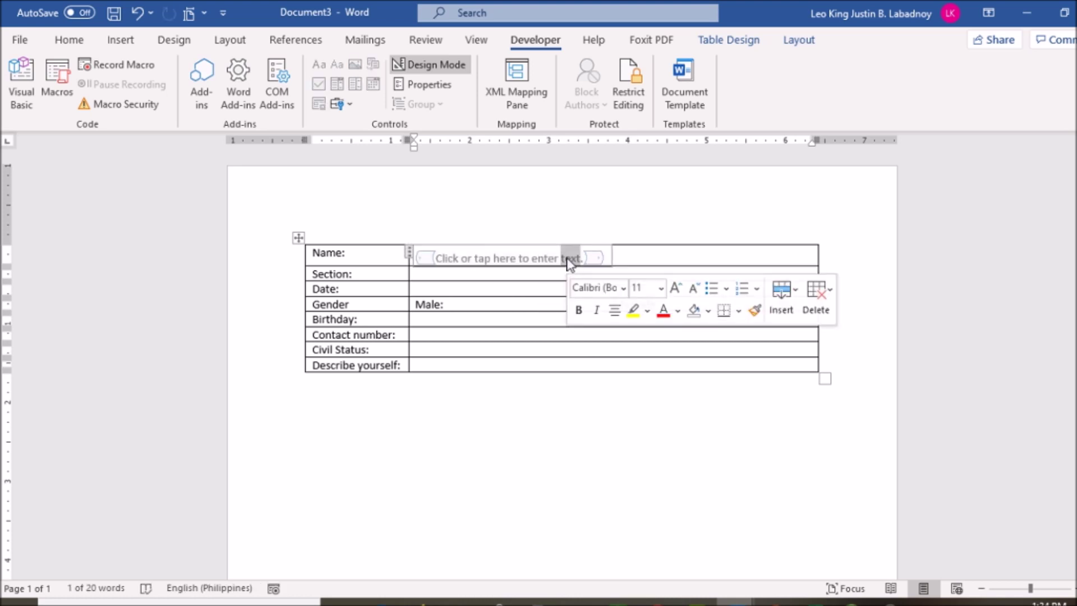
key(BackSpace)
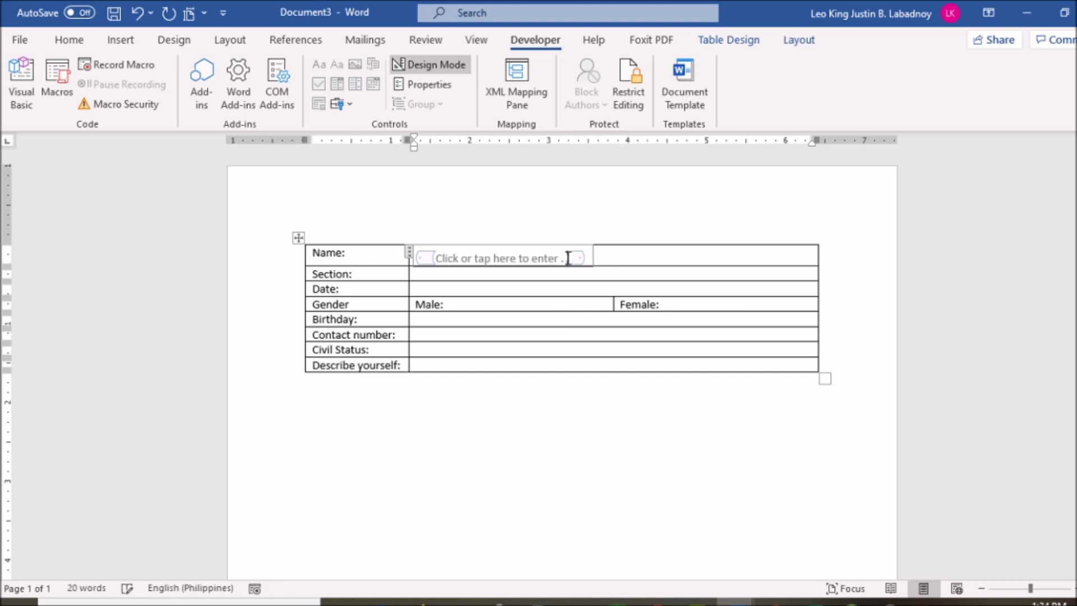
text(your name)
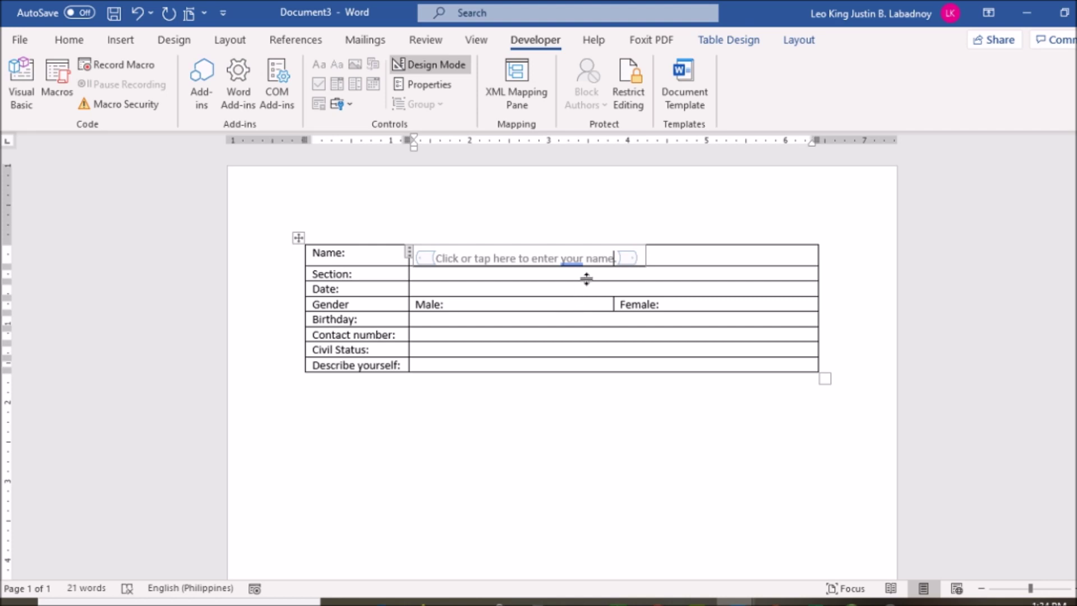
text(.)
click(548, 258)
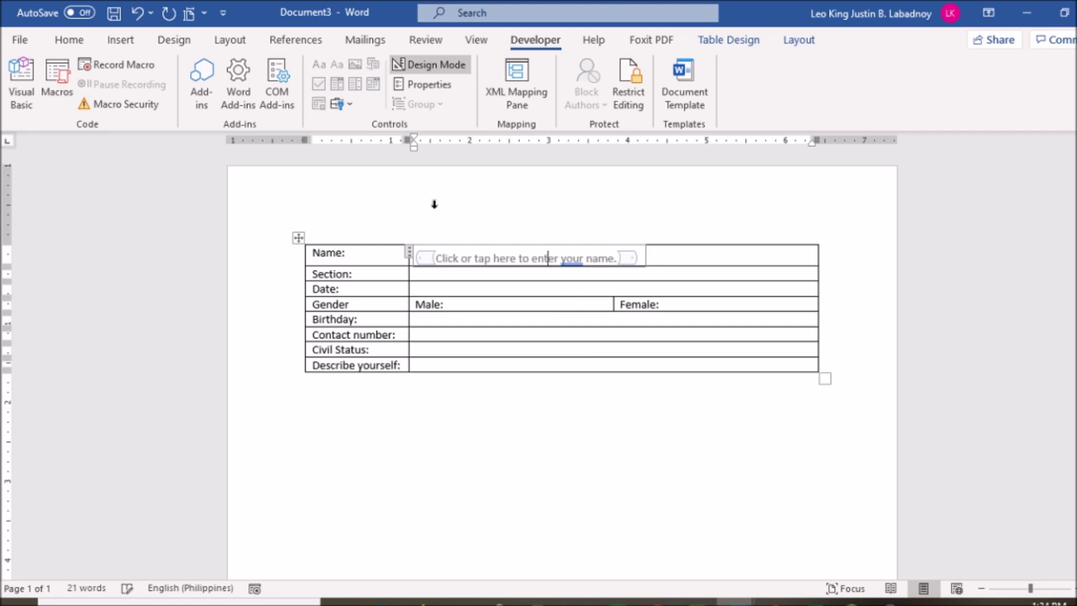
click(443, 91)
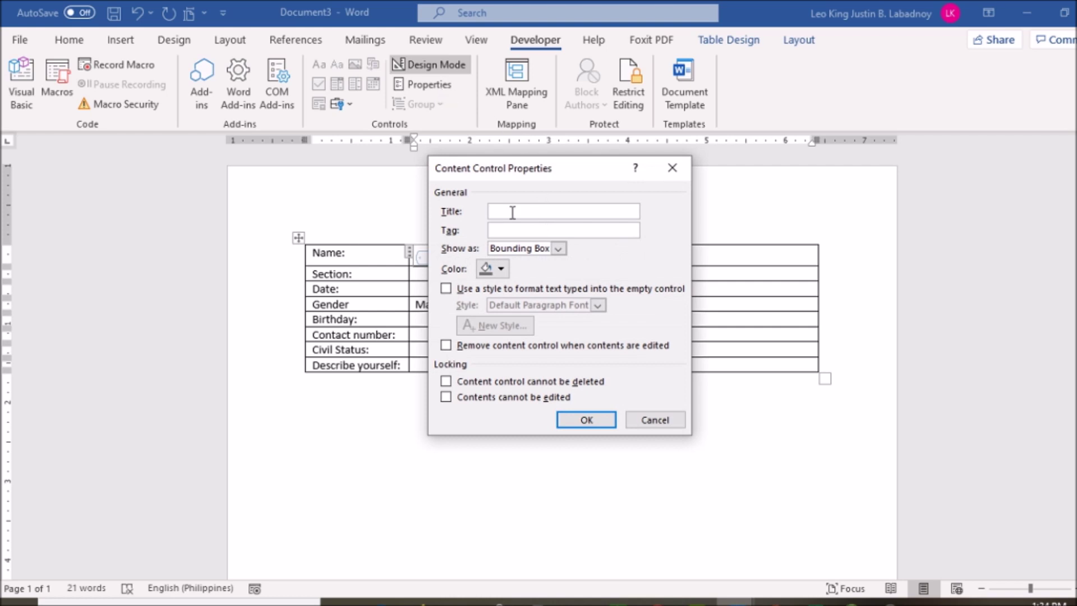
Step: Title the Name control 'Full name', leaving its colour unchanged
text(Full name)
click(505, 270)
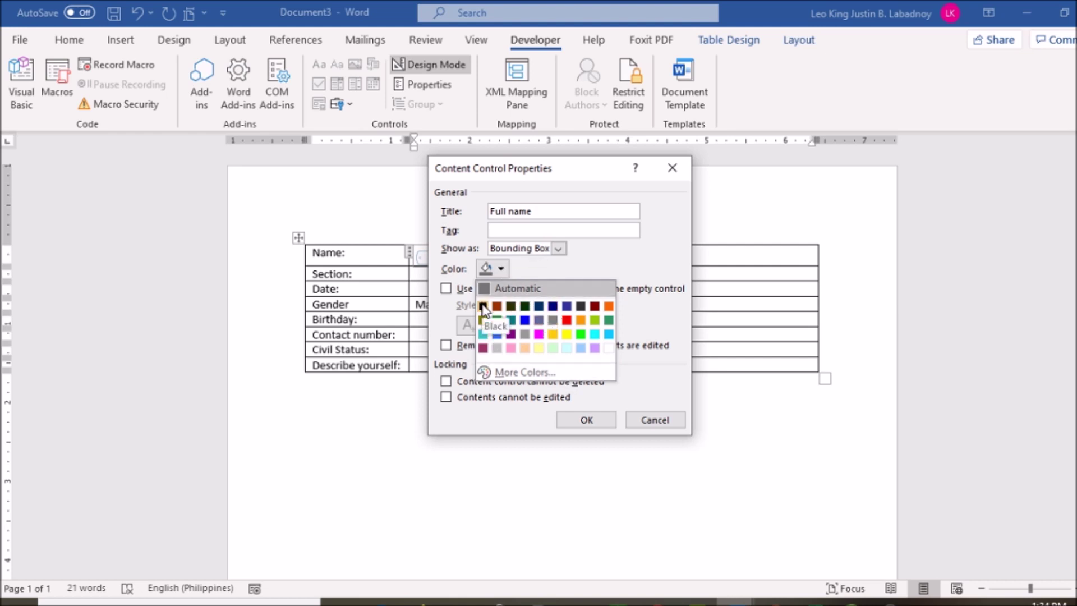
click(631, 264)
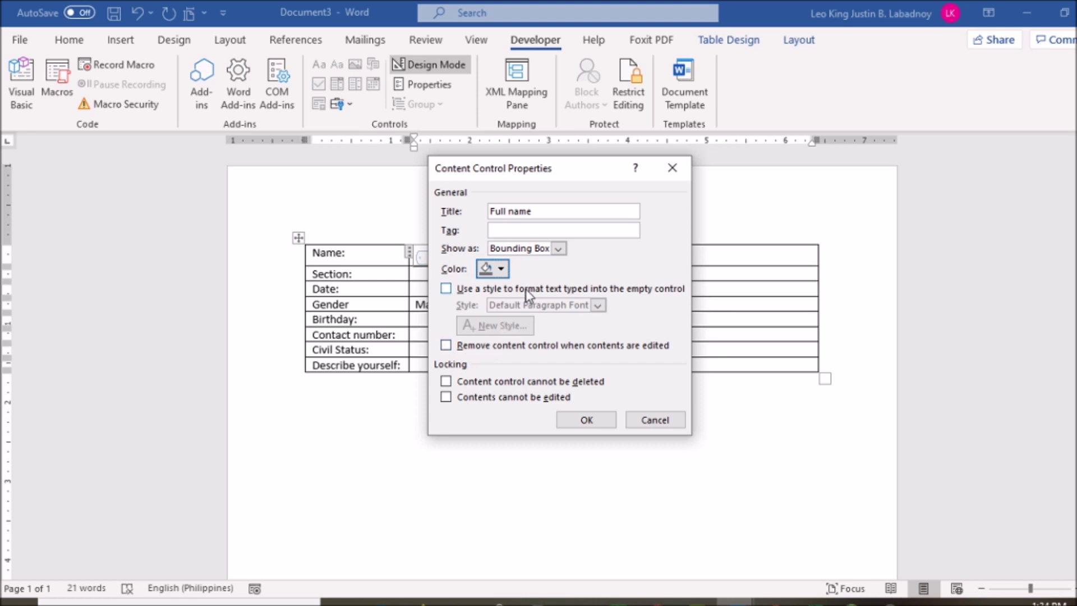
click(586, 420)
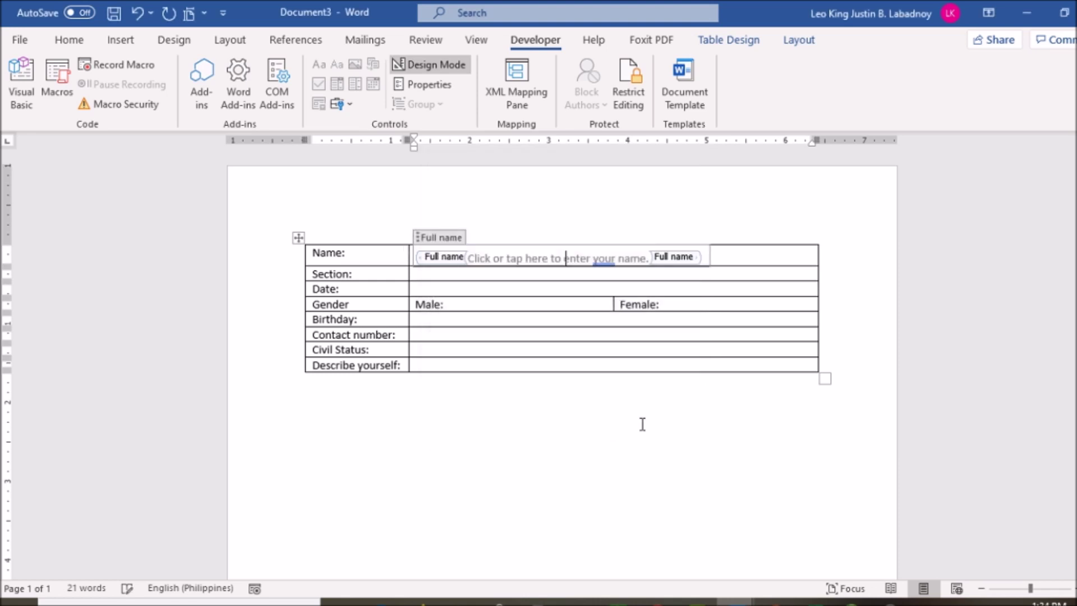
click(616, 414)
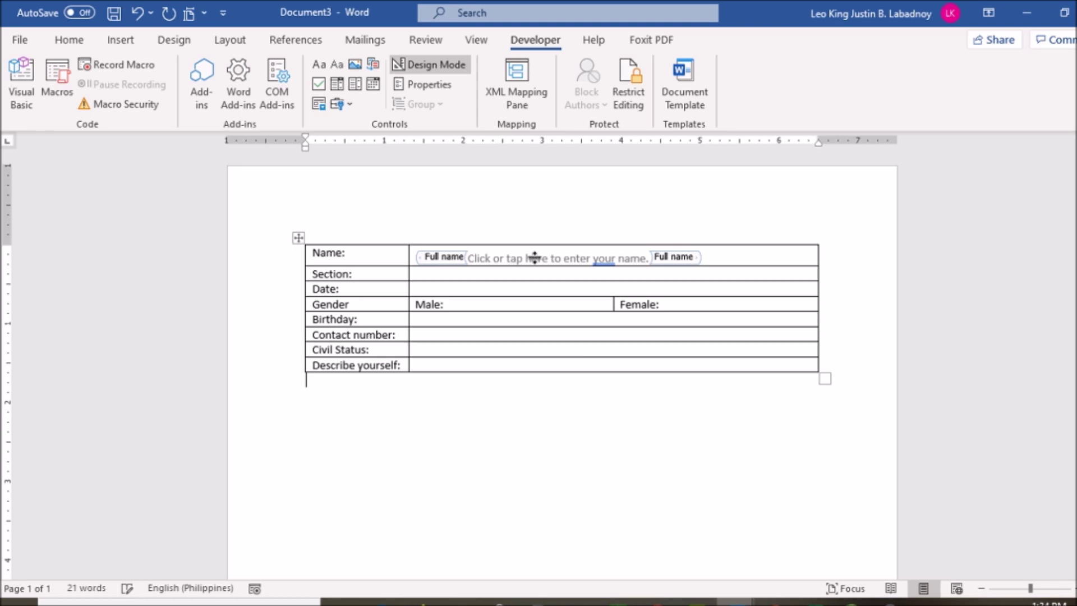
Step: Turn off Design Mode and test the Name field by typing a sample full name
click(613, 258)
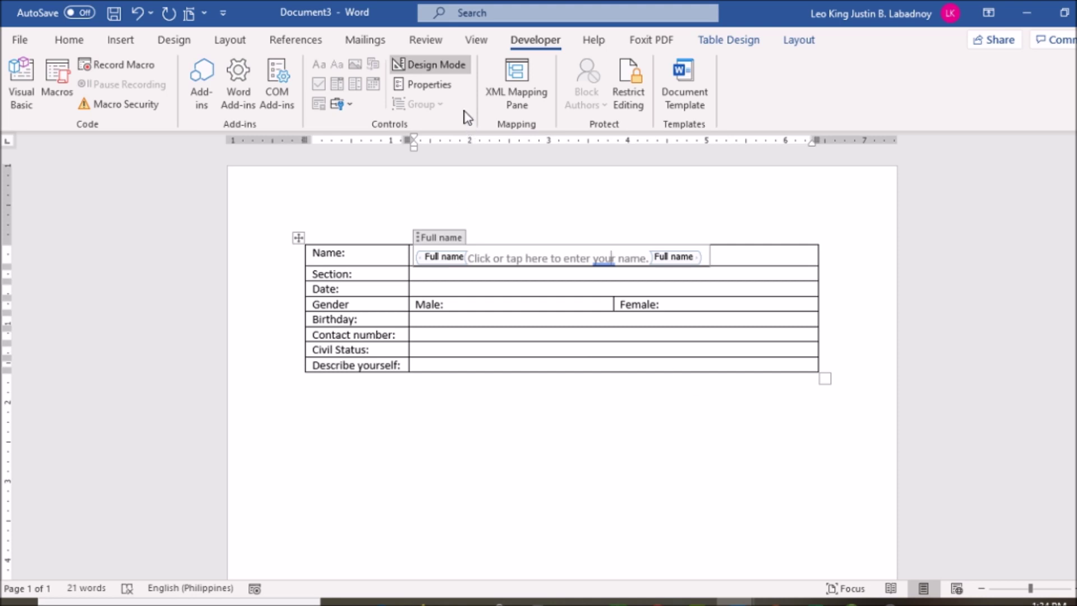
click(441, 71)
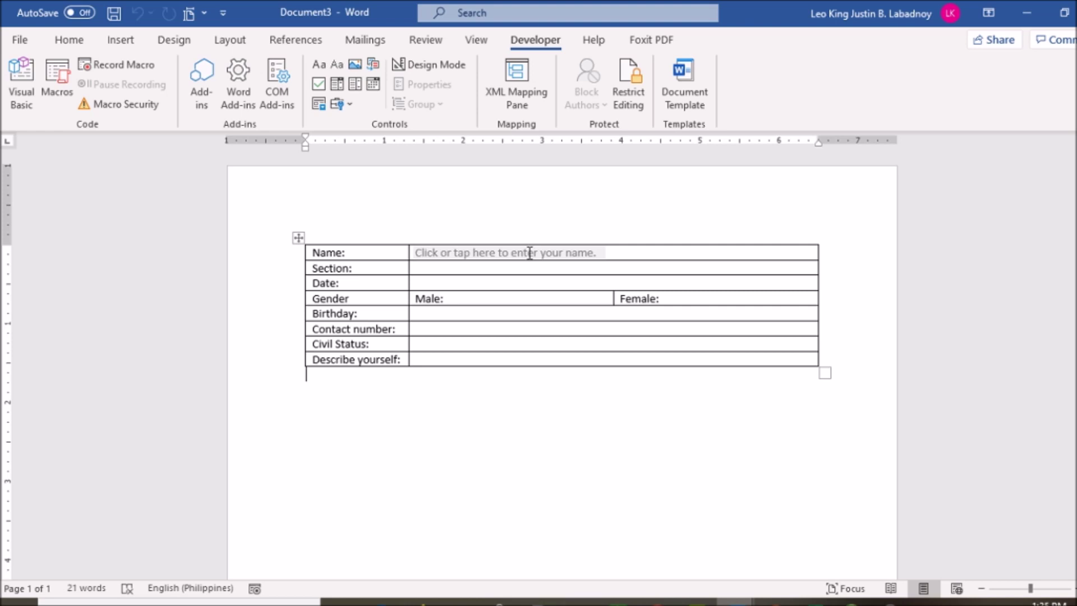
click(317, 252)
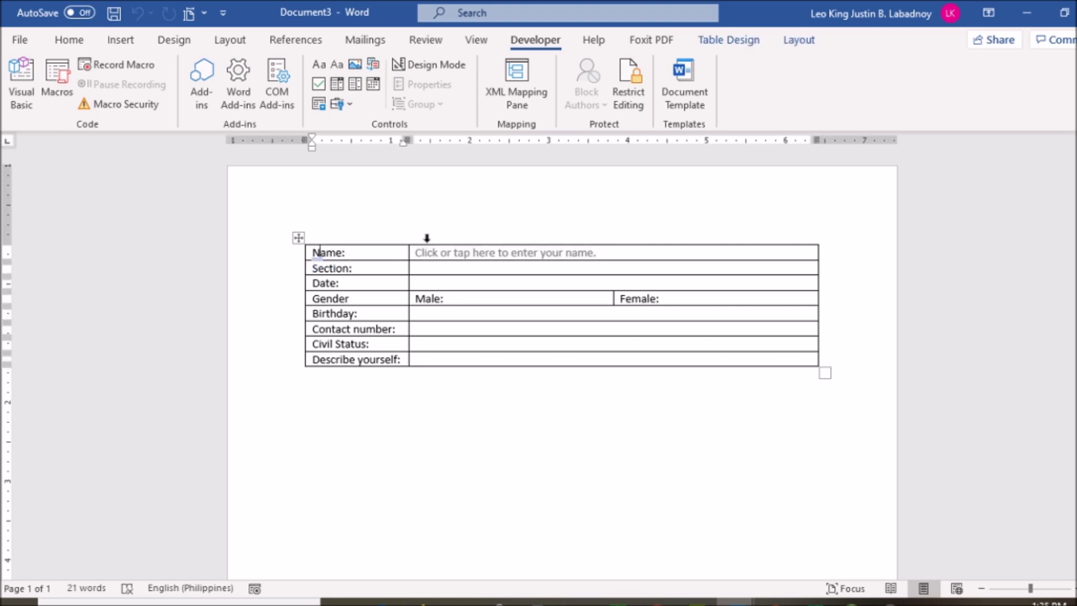
click(470, 253)
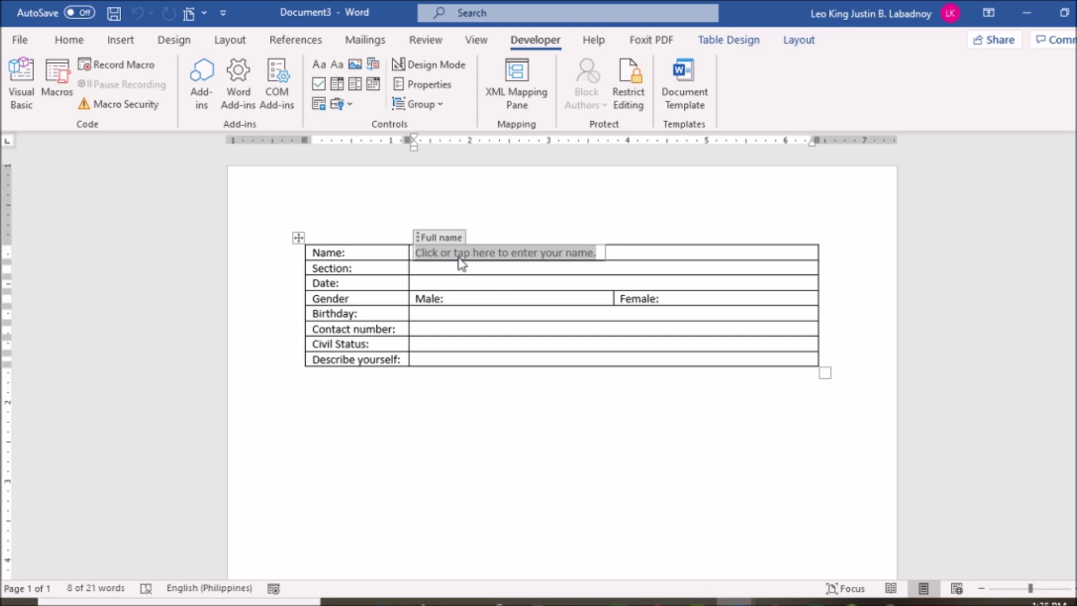
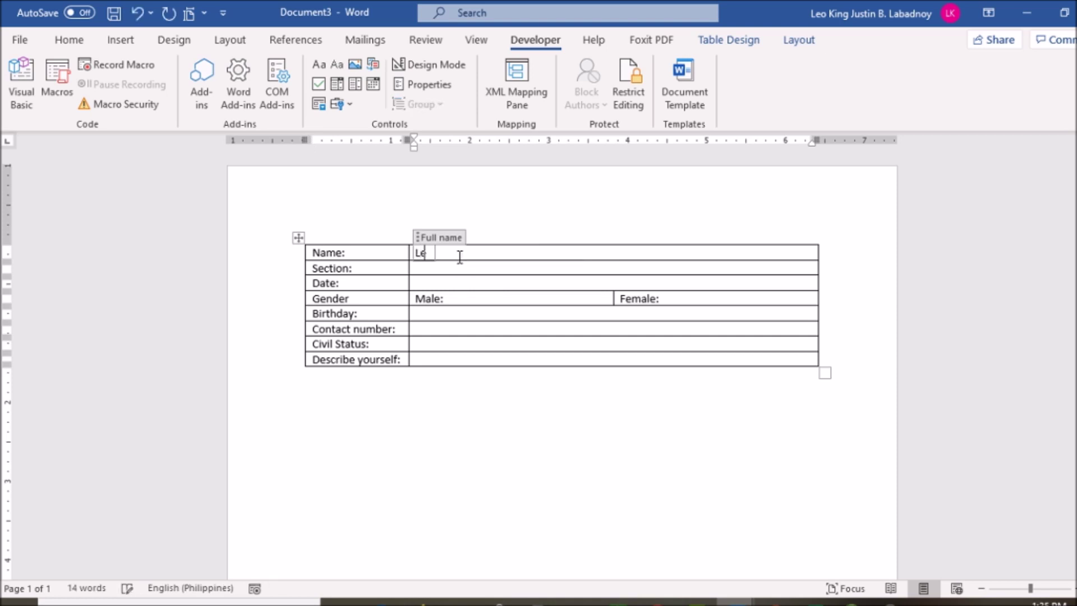
click(592, 420)
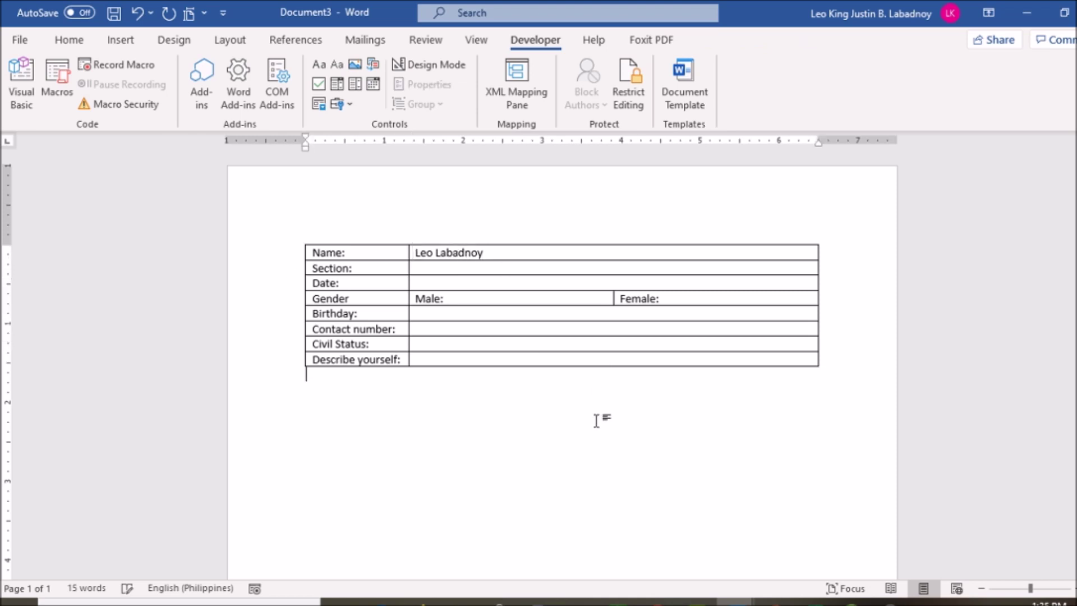
Step: Clear the test name so the field shows its 'enter your name' prompt again
click(446, 252)
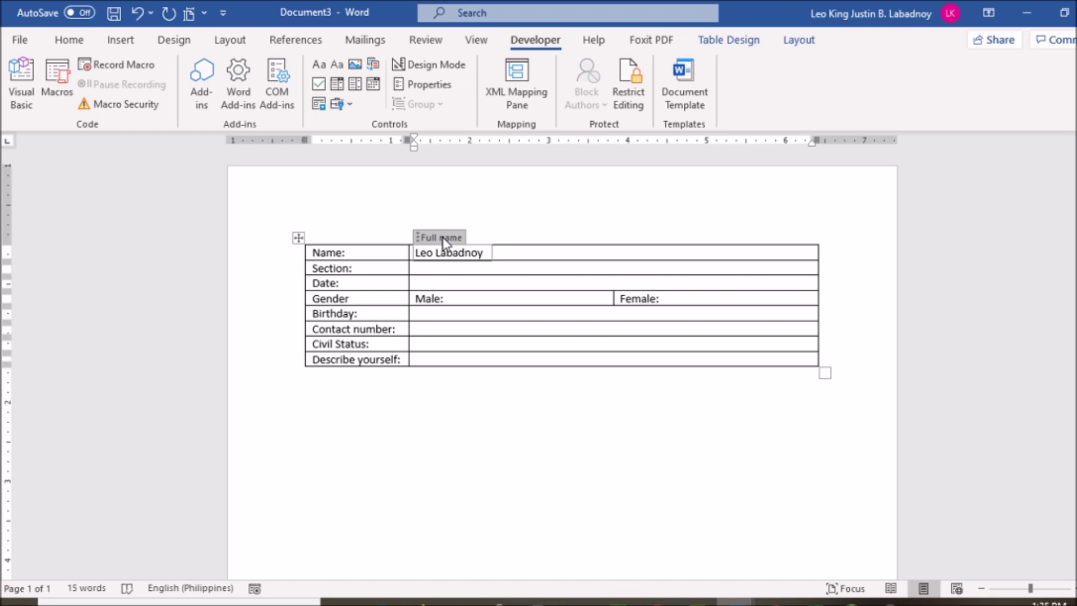
click(515, 254)
key(BackSpace)
key(BackSpace)
key(BackSpace)
key(BackSpace)
key(BackSpace)
key(BackSpace)
key(BackSpace)
key(BackSpace)
key(BackSpace)
key(BackSpace)
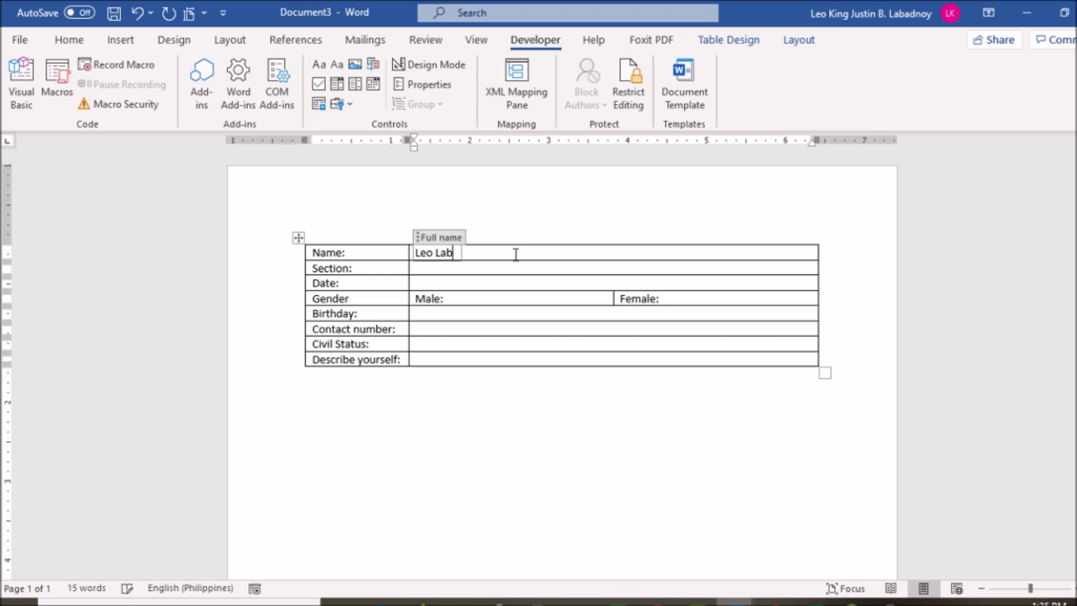
key(BackSpace)
key(BackSpace)
key(BackSpace)
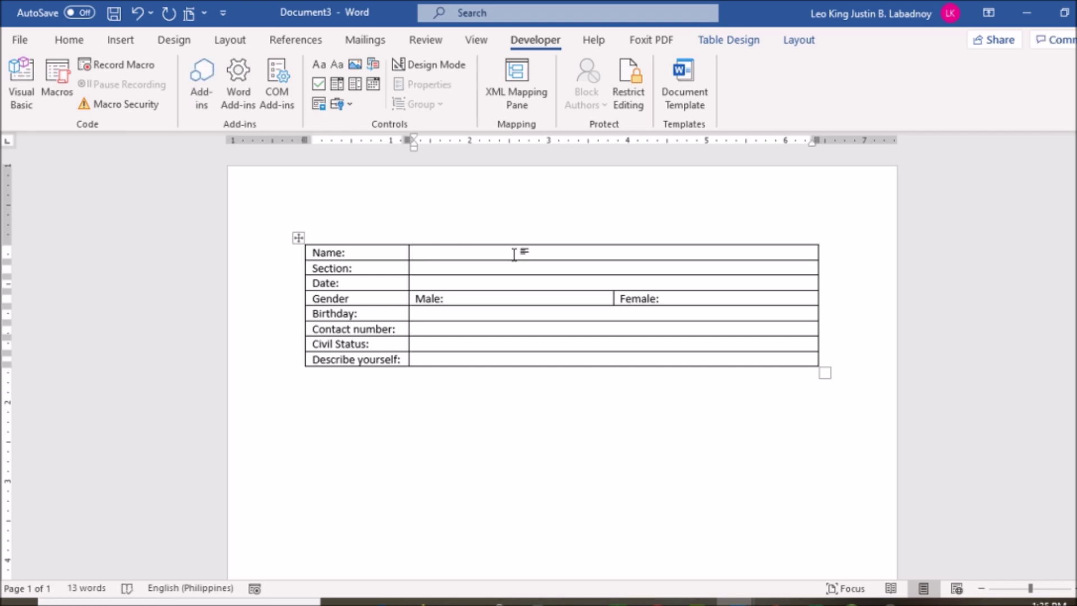
key(ctrl+z)
key(ctrl+a)
text(L)
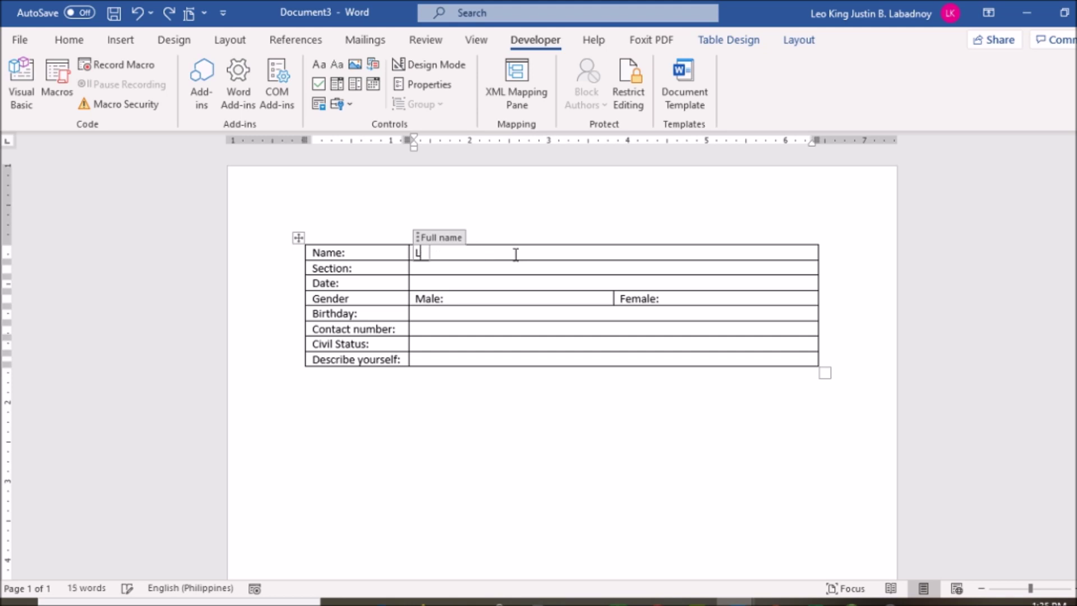
key(ctrl+z)
click(524, 462)
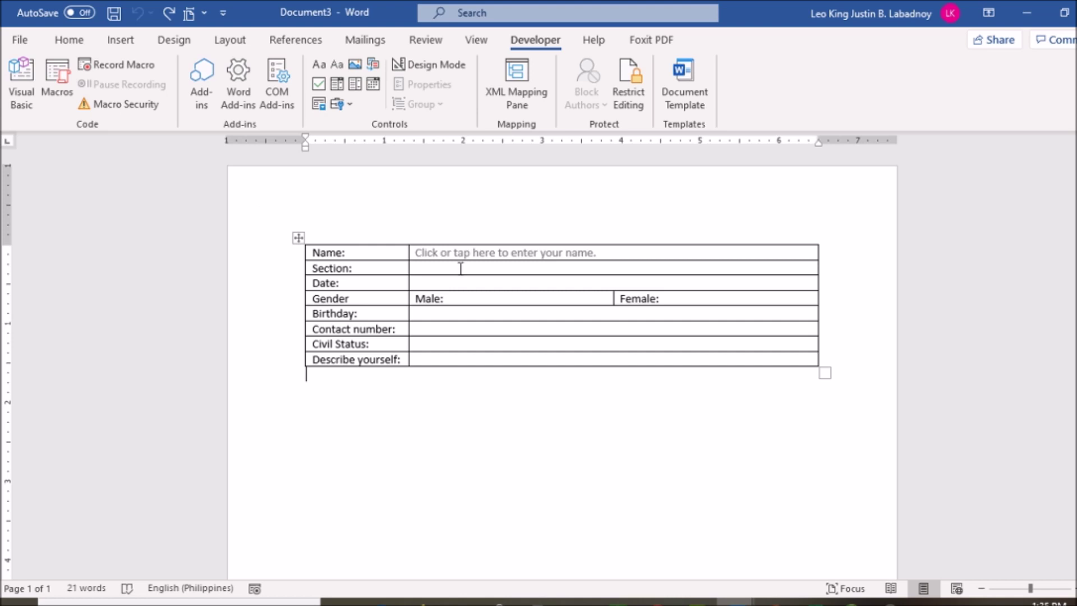
click(574, 252)
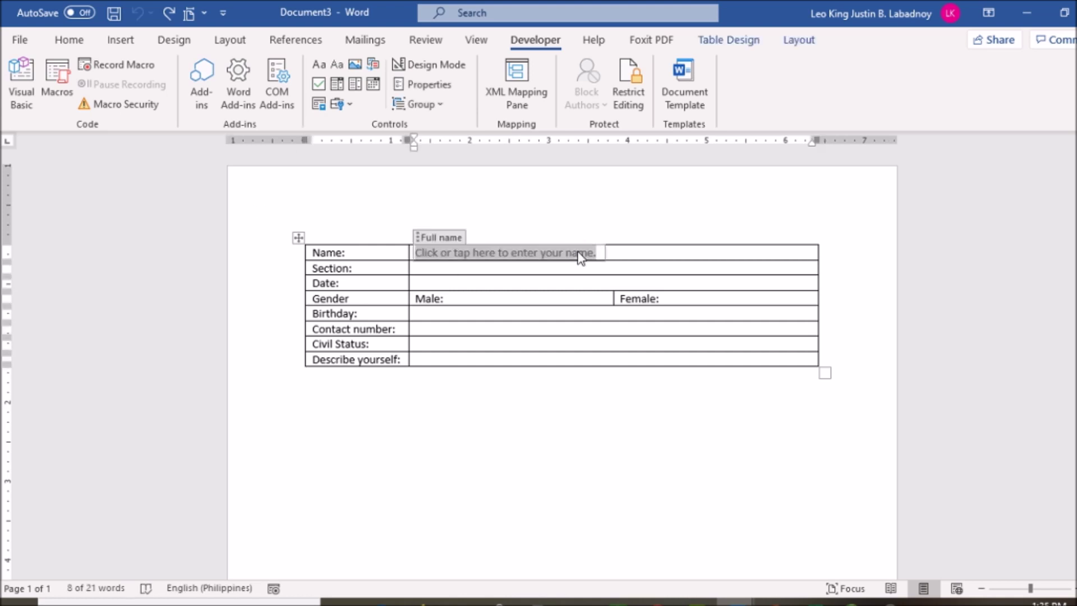
Step: Change the Name prompt to 'enter your full name.' and add a plain text control in the Section cell
click(426, 66)
click(619, 254)
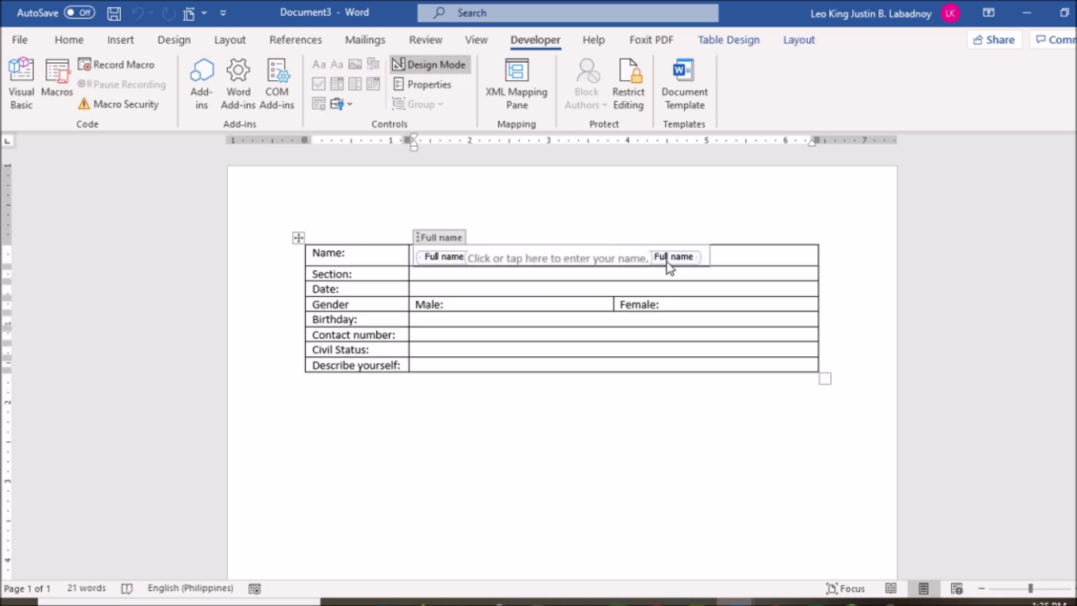
text(fu)
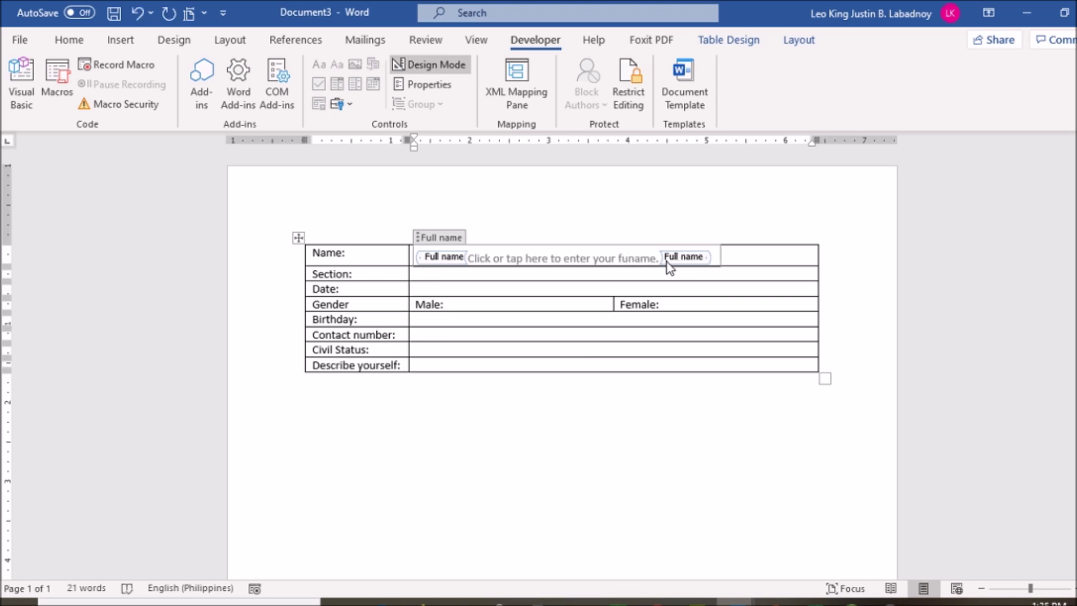
text(ll)
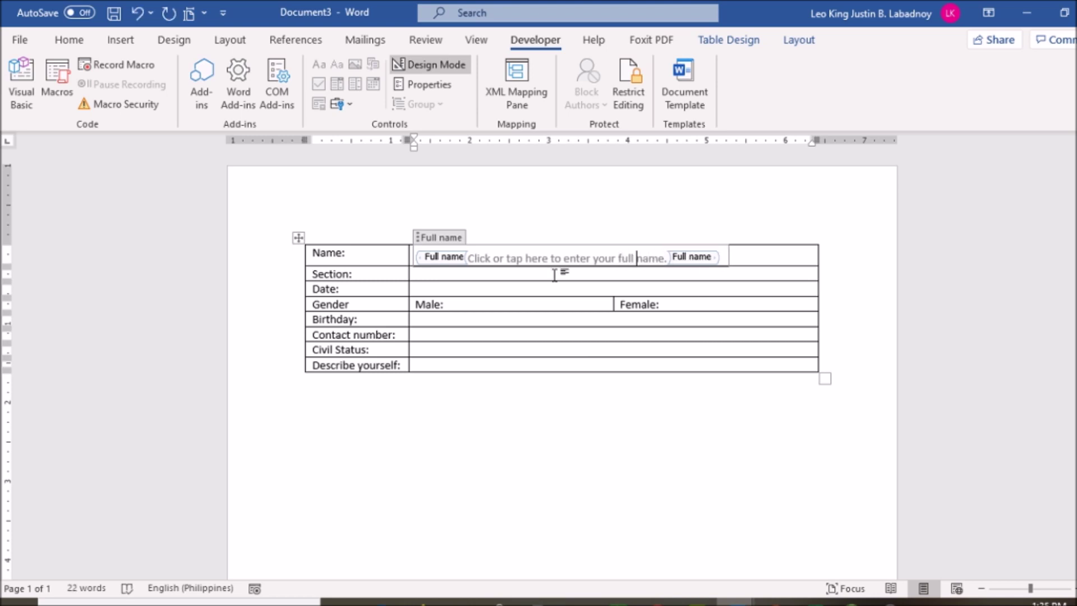
click(554, 274)
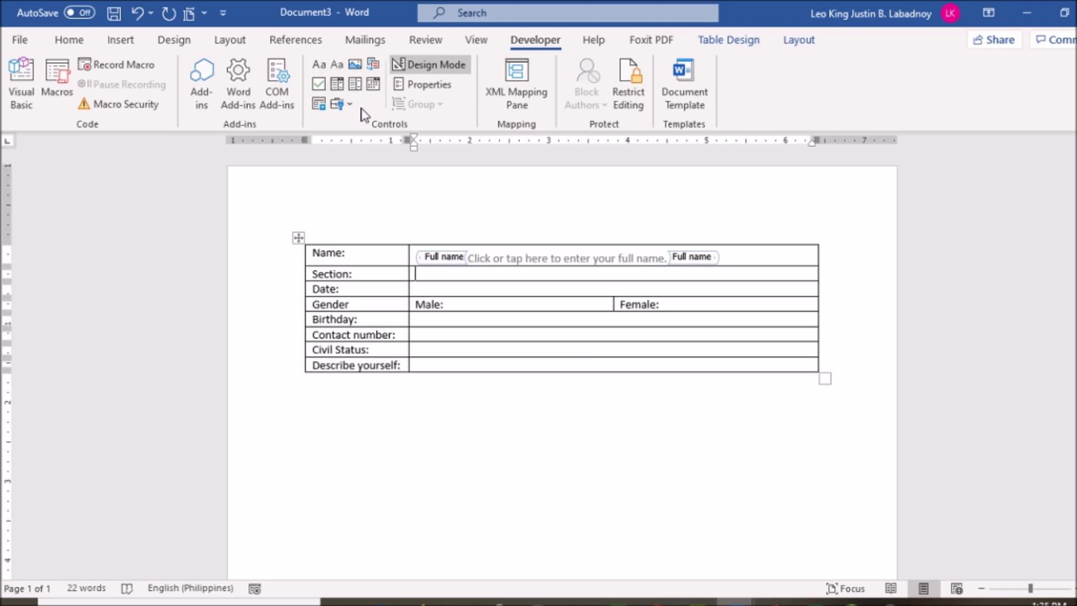
click(337, 64)
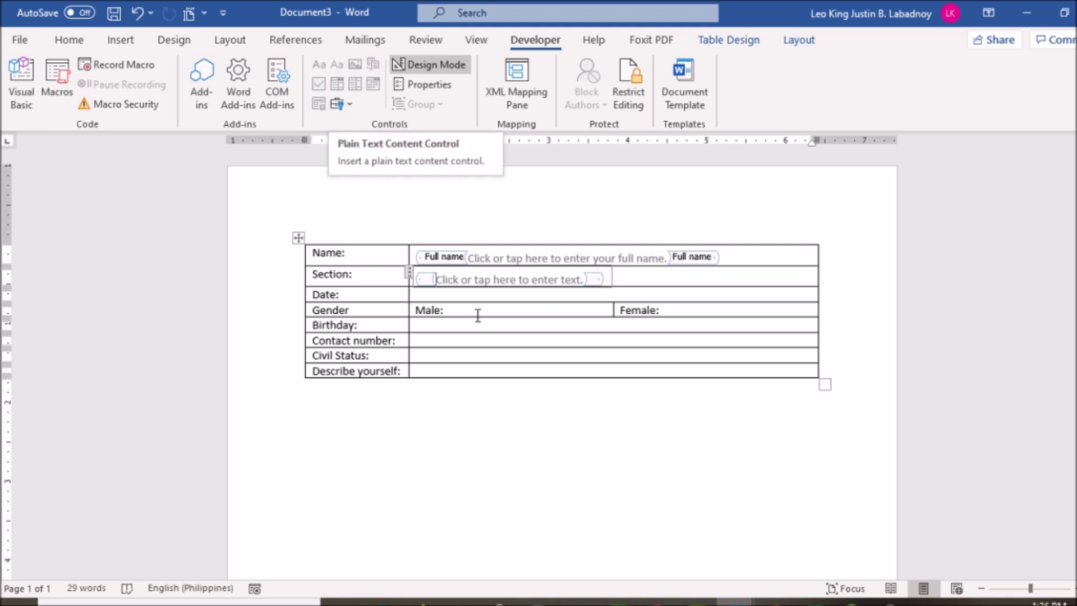
Step: Title the Section control 'Section' and set its prompt to 'Click or tap here to enter your section.'
click(441, 90)
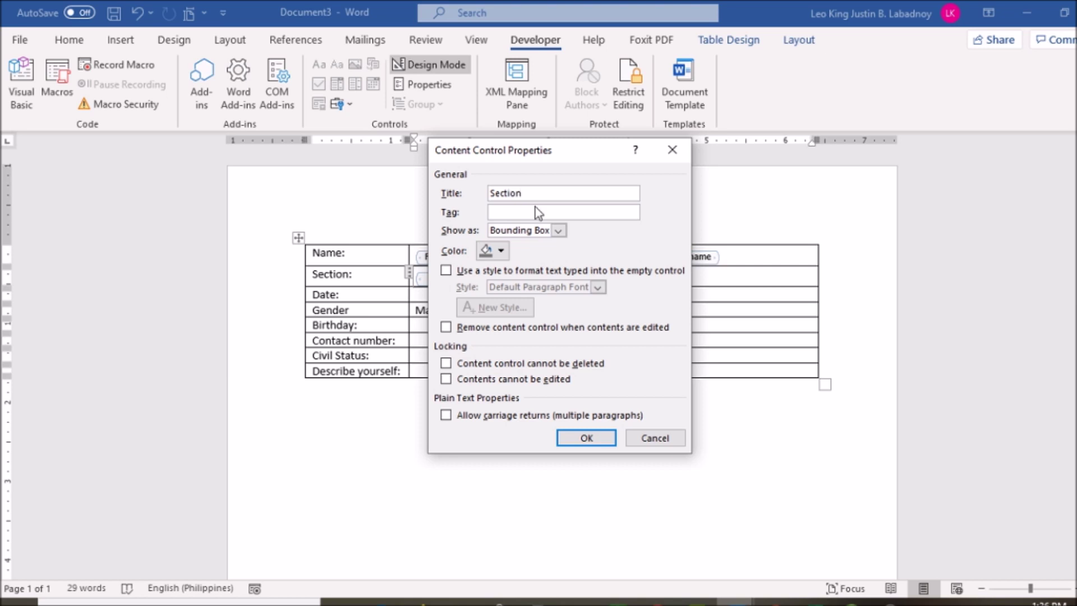
text(Section)
click(588, 439)
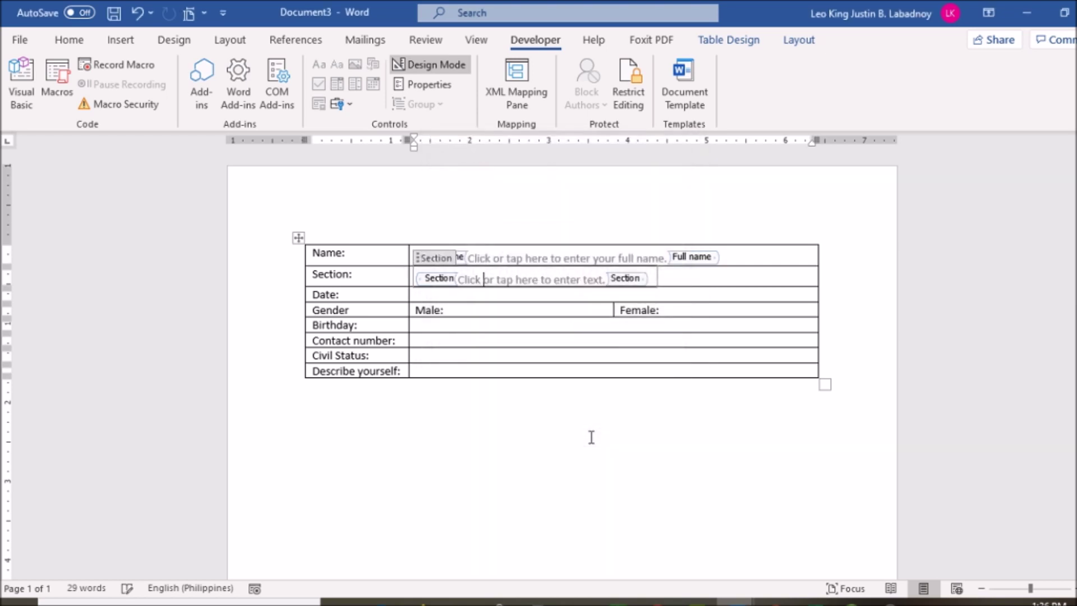
click(594, 279)
key(BackSpace)
key(BackSpace)
key(BackSpace)
key(BackSpace)
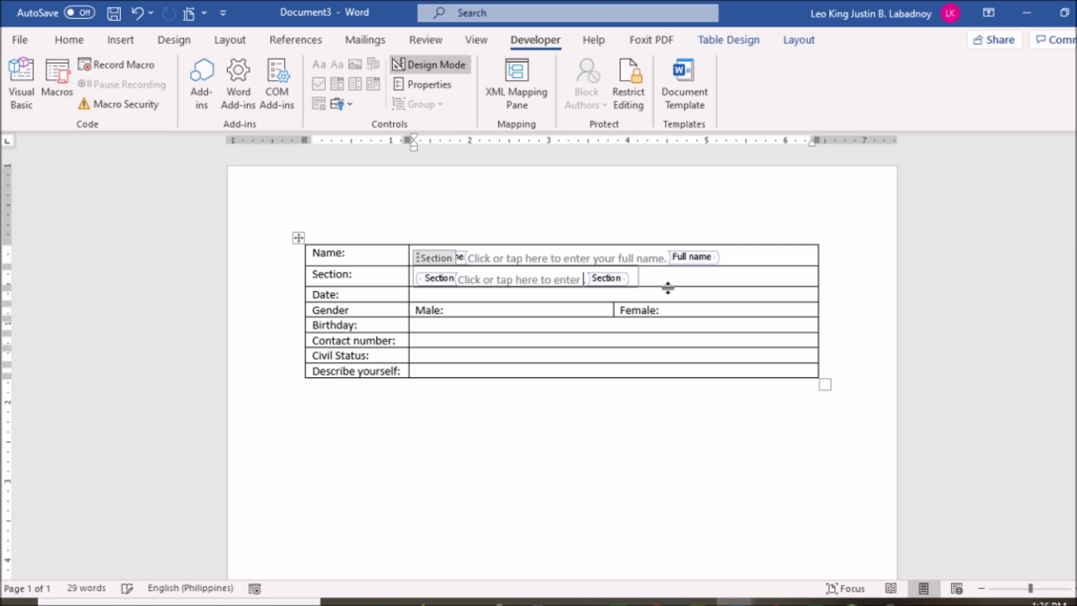
text(your s)
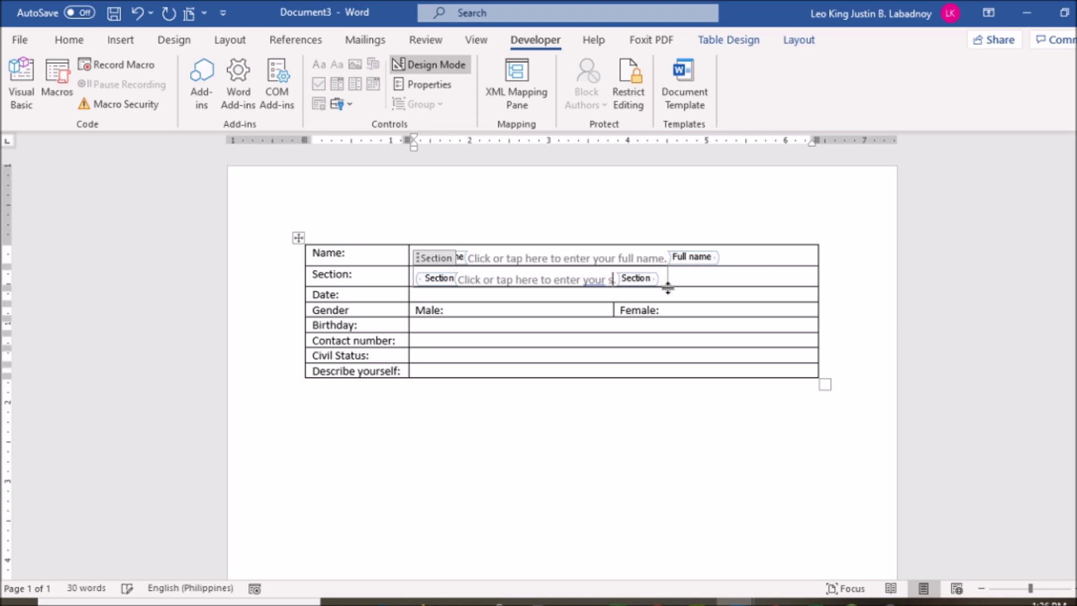
text(ection.)
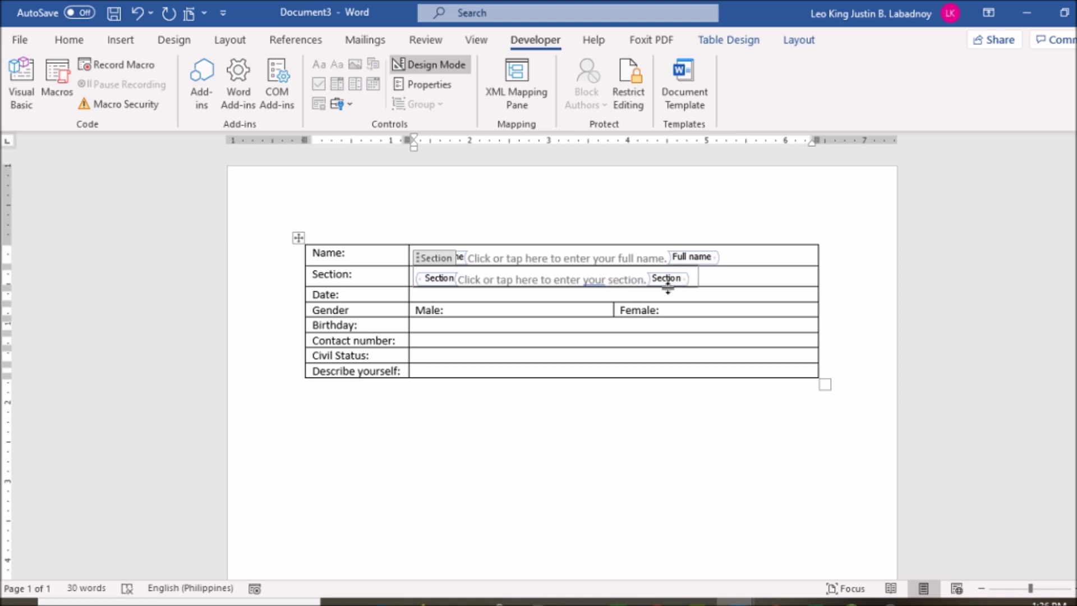
click(603, 397)
click(518, 295)
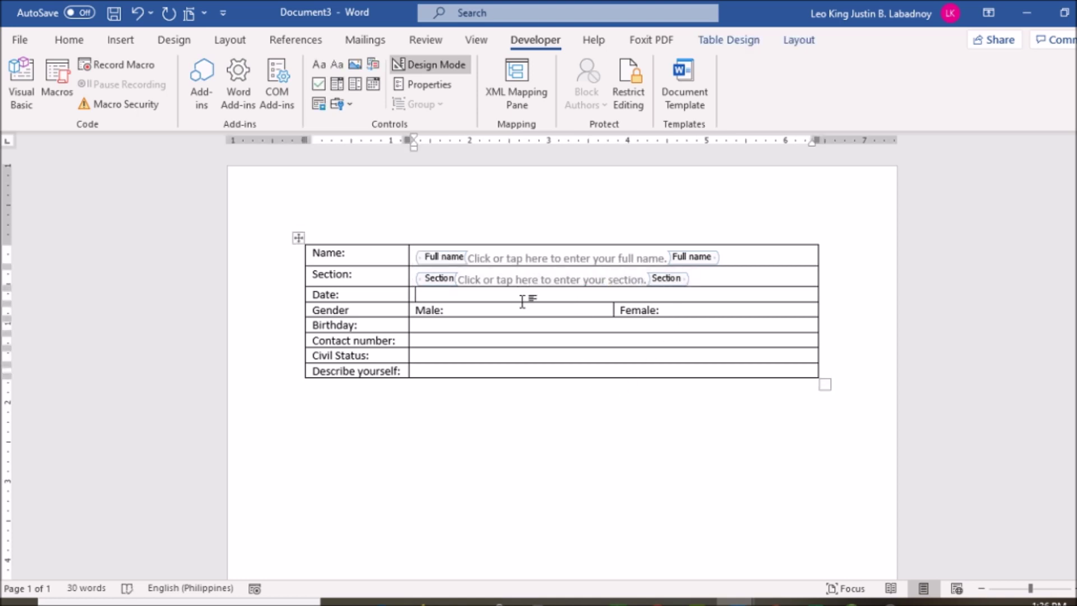
Step: Add a date picker to the Date cell using the dd/MM/yyyy (03/05/2020) format
click(373, 86)
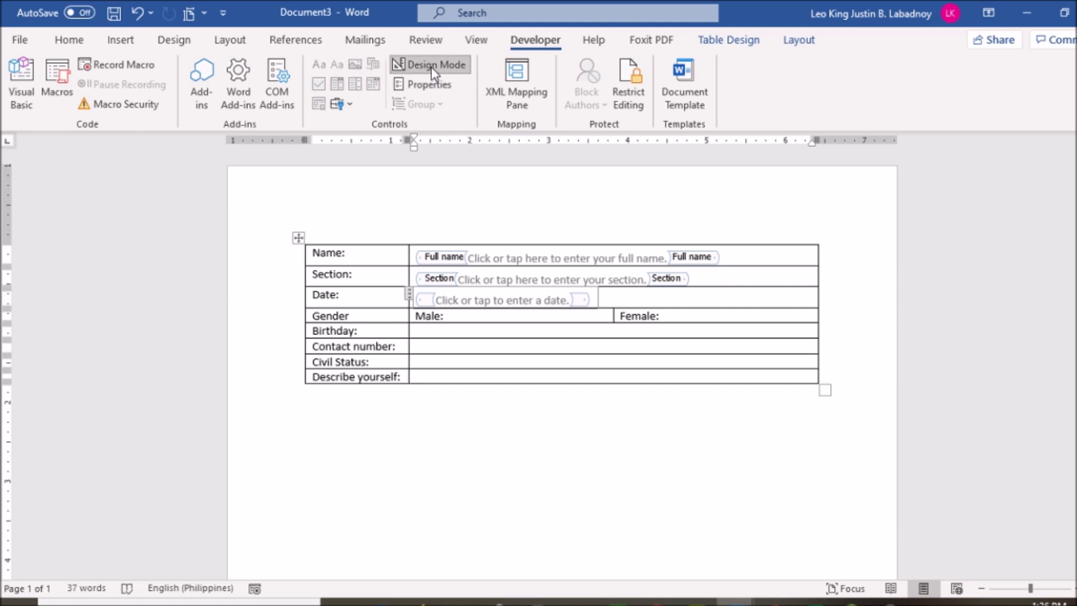
click(445, 87)
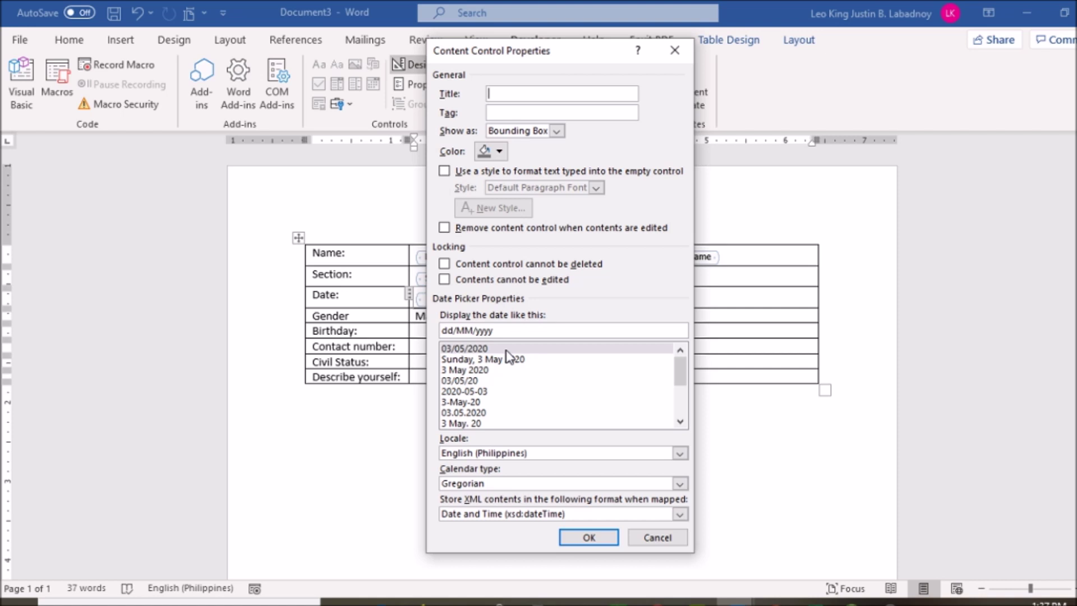
click(509, 359)
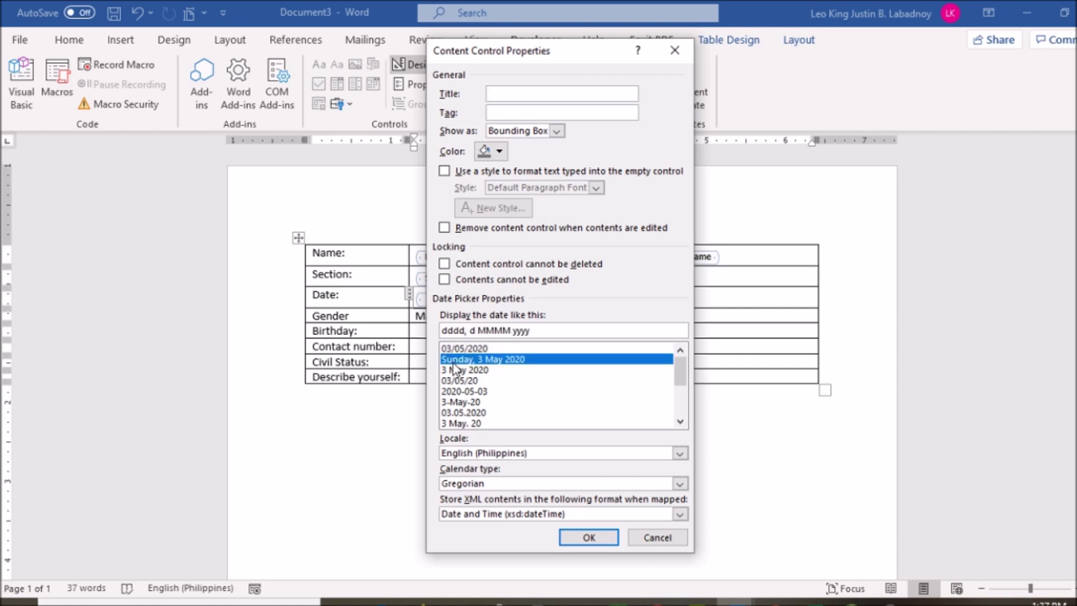
click(469, 371)
click(474, 381)
click(481, 402)
click(480, 413)
click(474, 348)
double_click(517, 331)
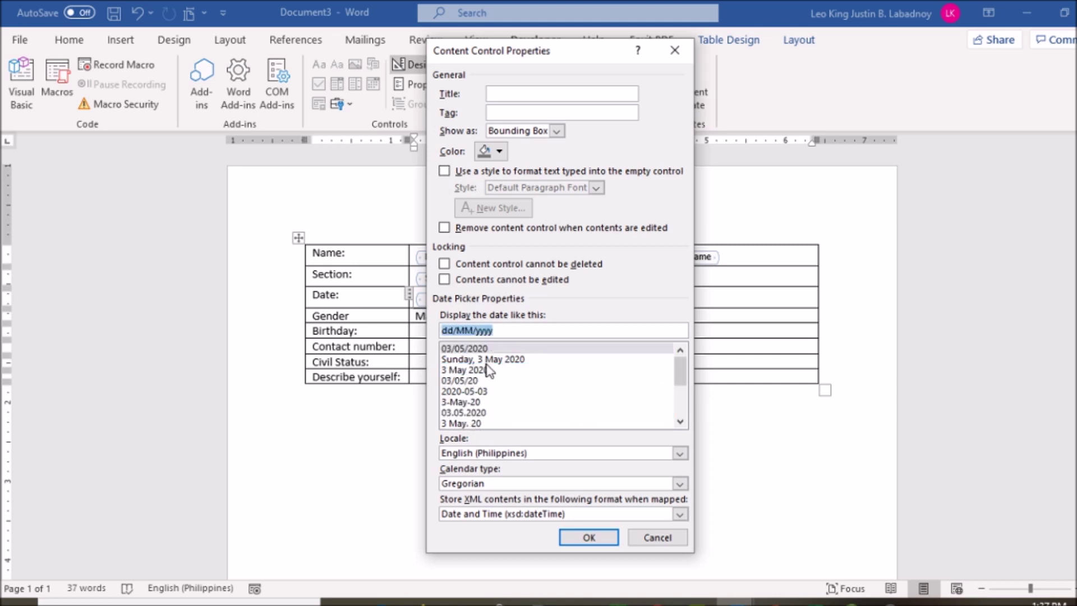
key(Return)
click(485, 433)
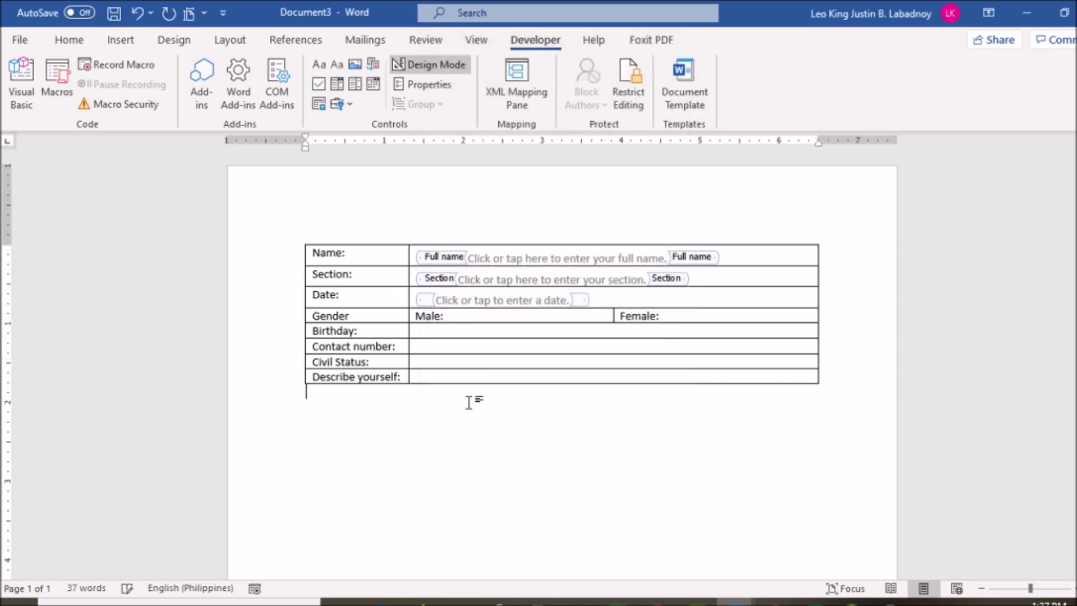
click(428, 64)
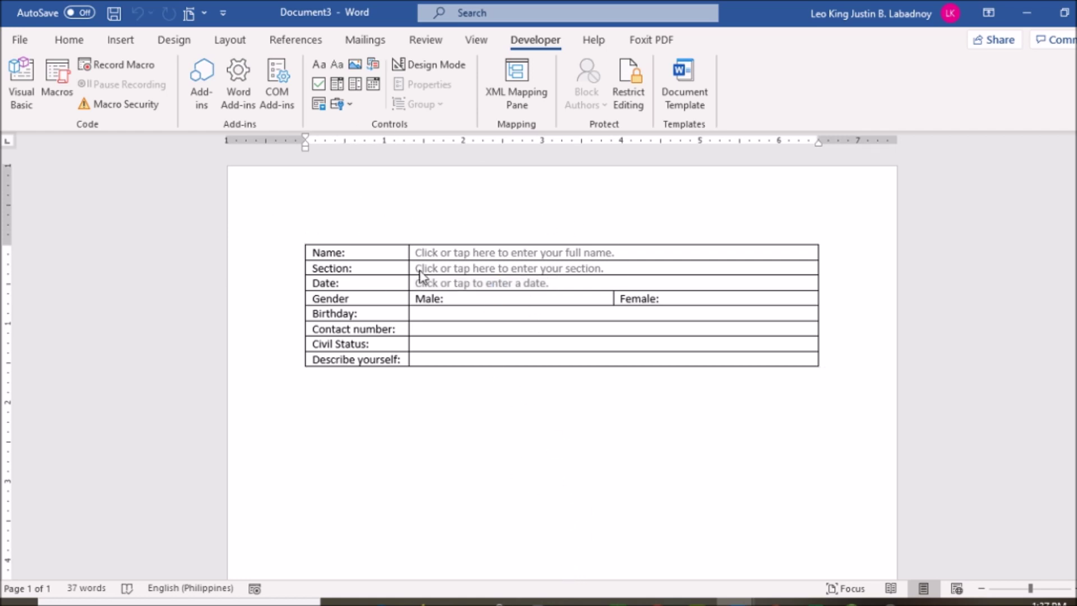
click(433, 64)
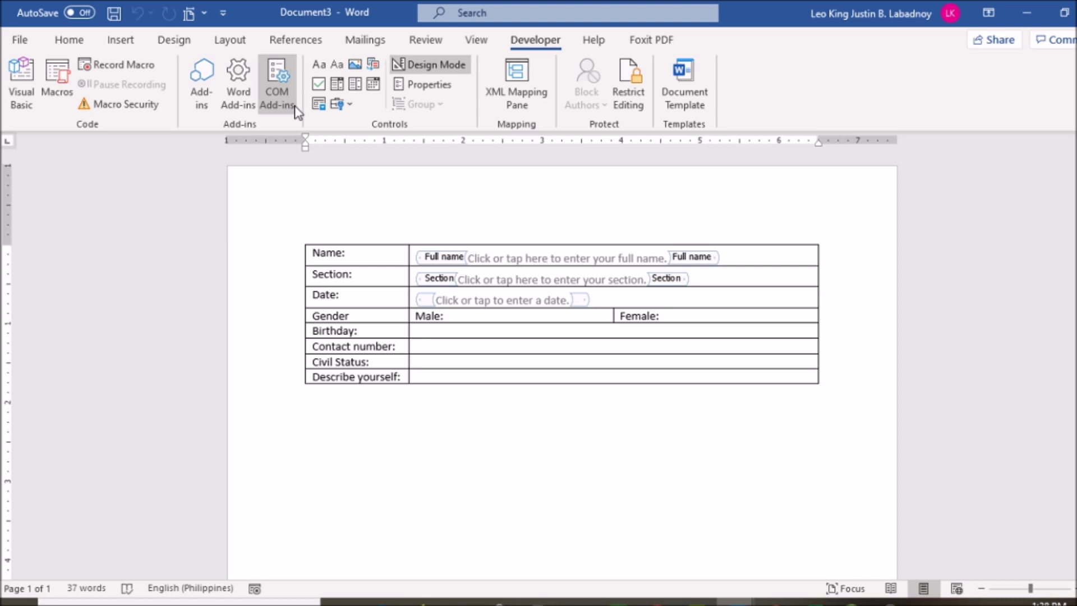
click(521, 314)
mouse_move(305, 337)
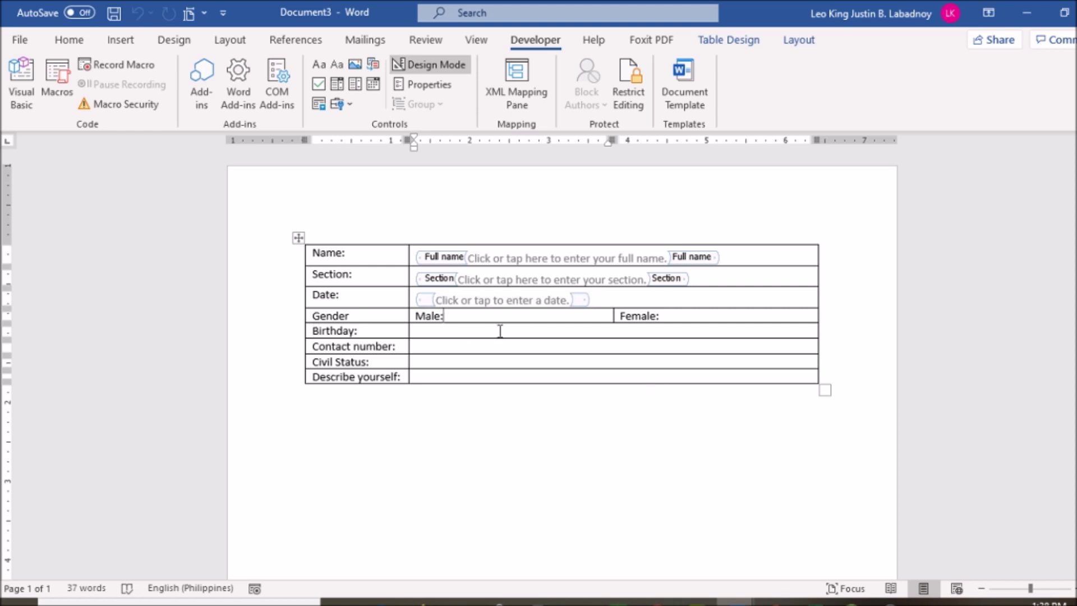
click(320, 87)
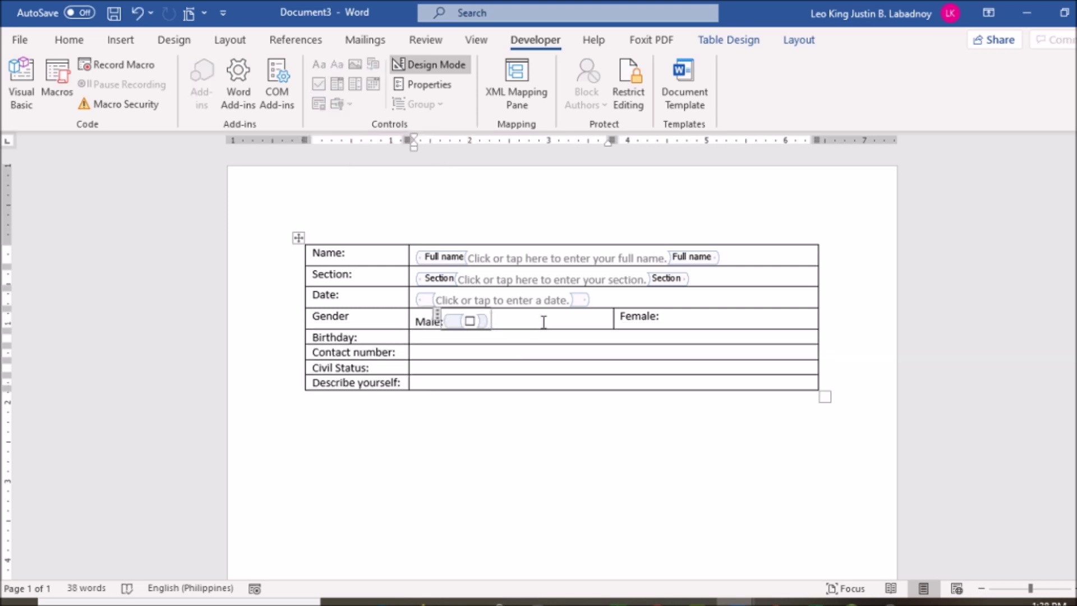
Step: Set the Male checkbox's checked symbol to the Wingdings ticked box, character 254
click(437, 89)
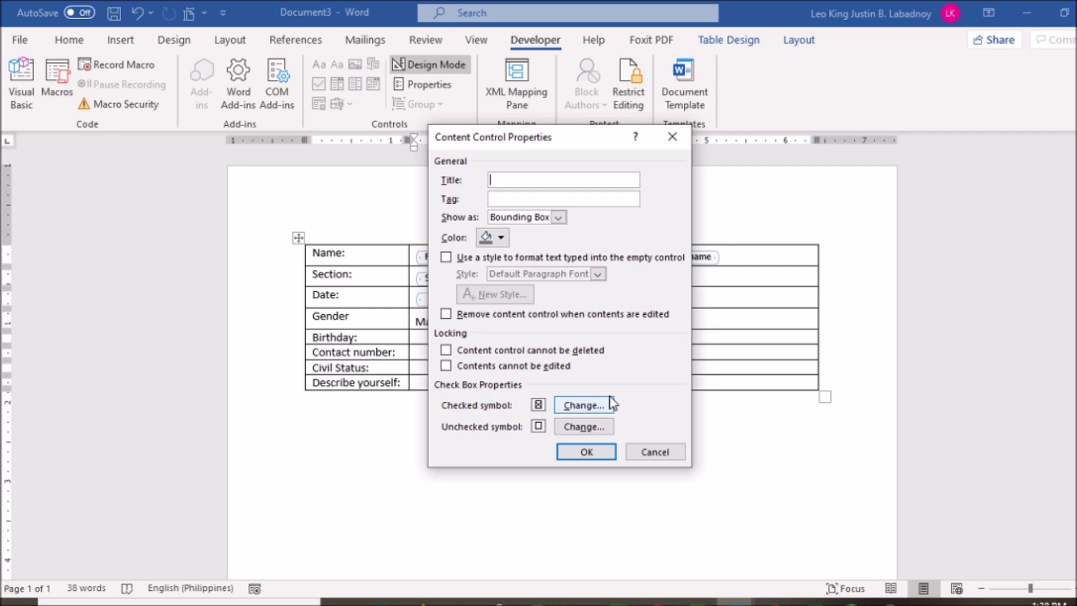
click(585, 410)
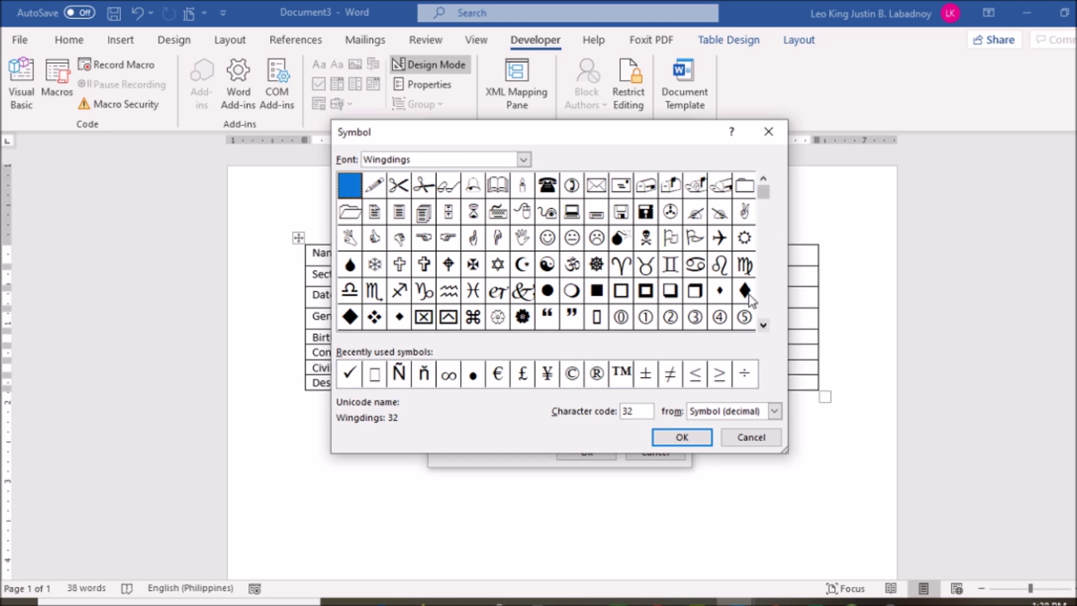
scroll(749, 295, down, 5)
click(382, 319)
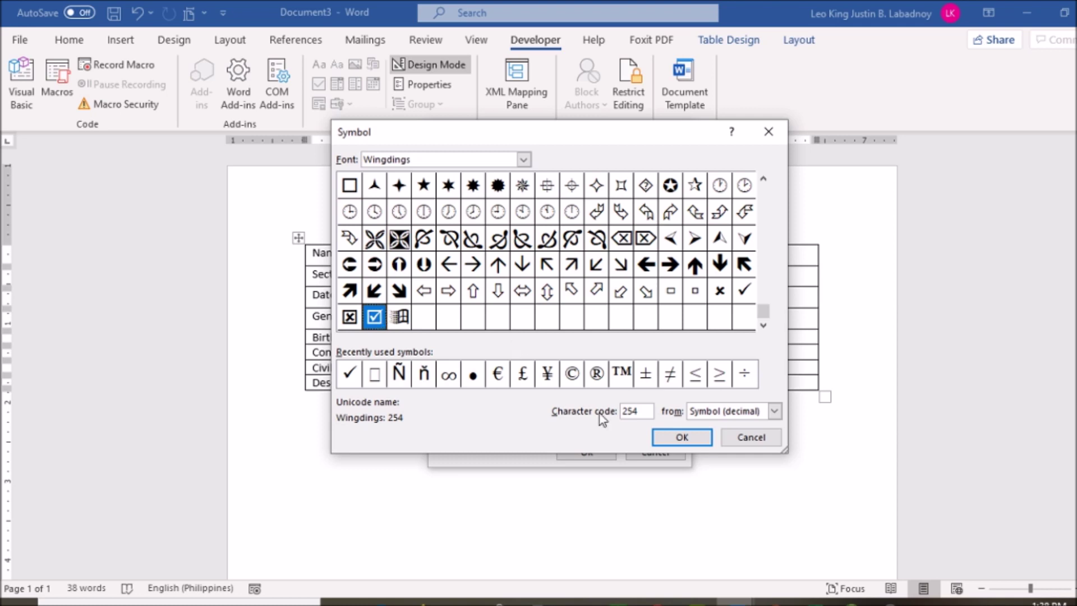
click(666, 439)
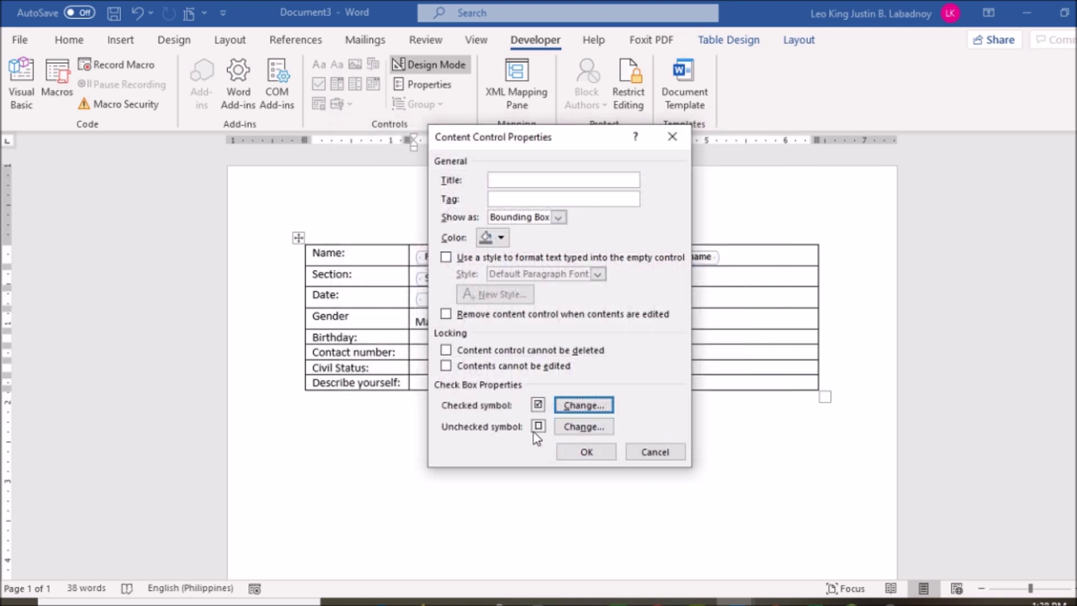
click(596, 452)
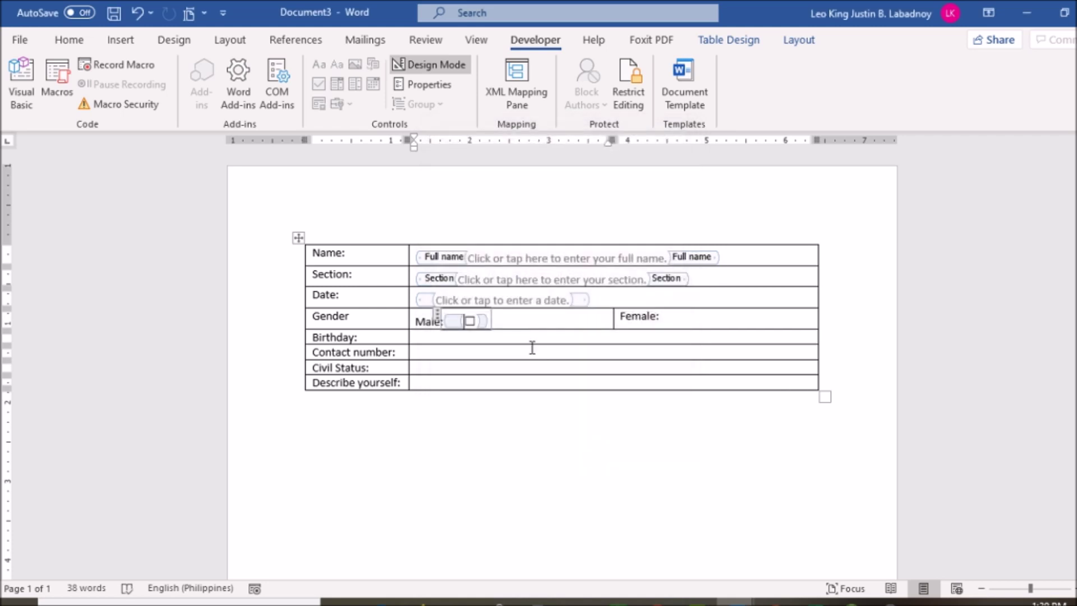
Step: Copy the Male checkbox and paste it after the Female: label
click(503, 322)
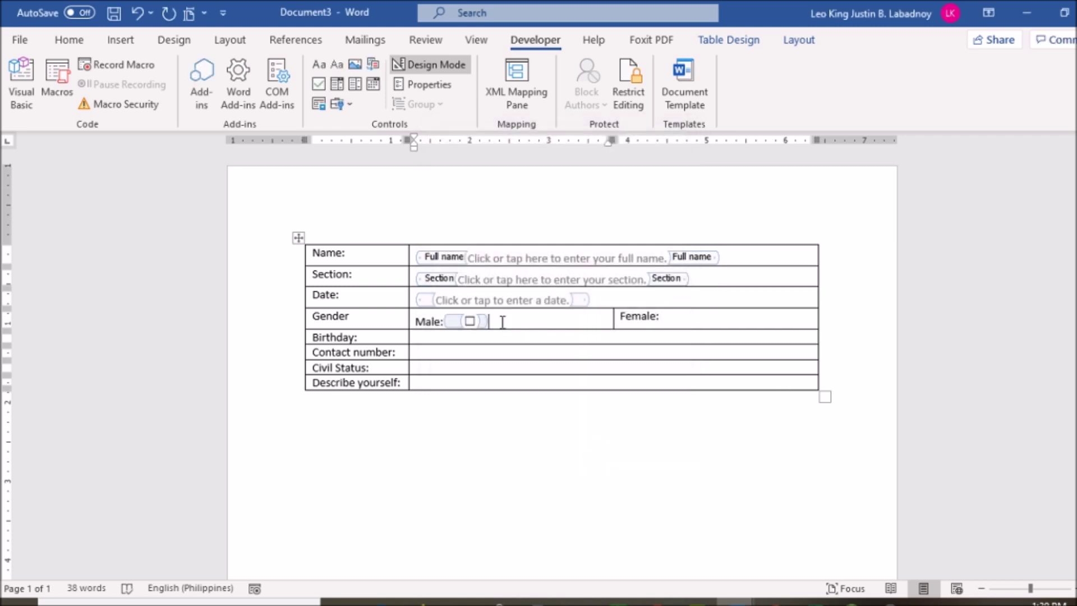
drag(503, 322, 467, 324)
click(706, 319)
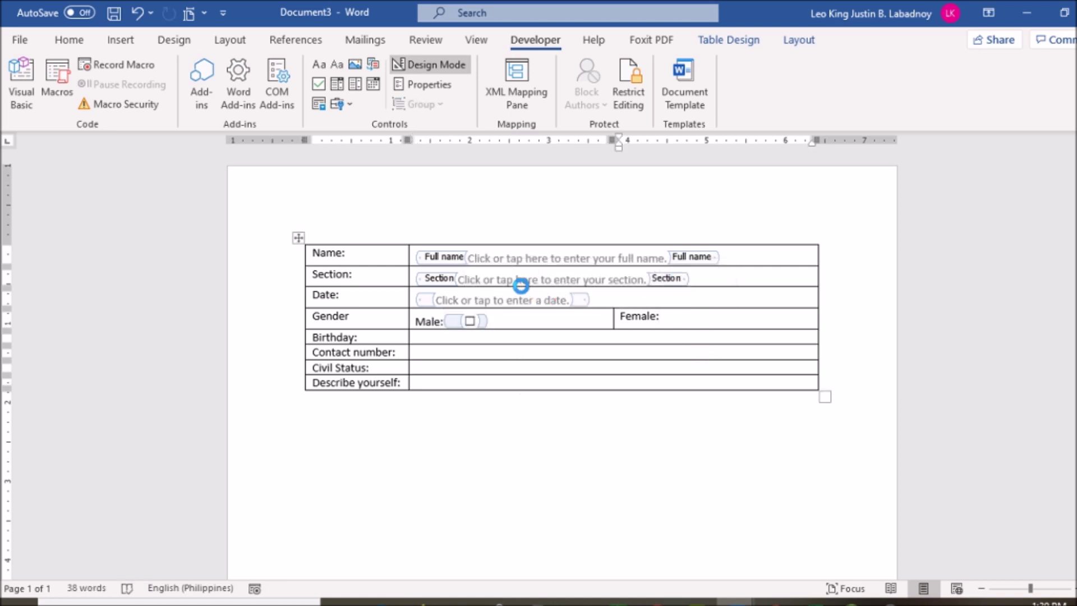
key(ctrl+v)
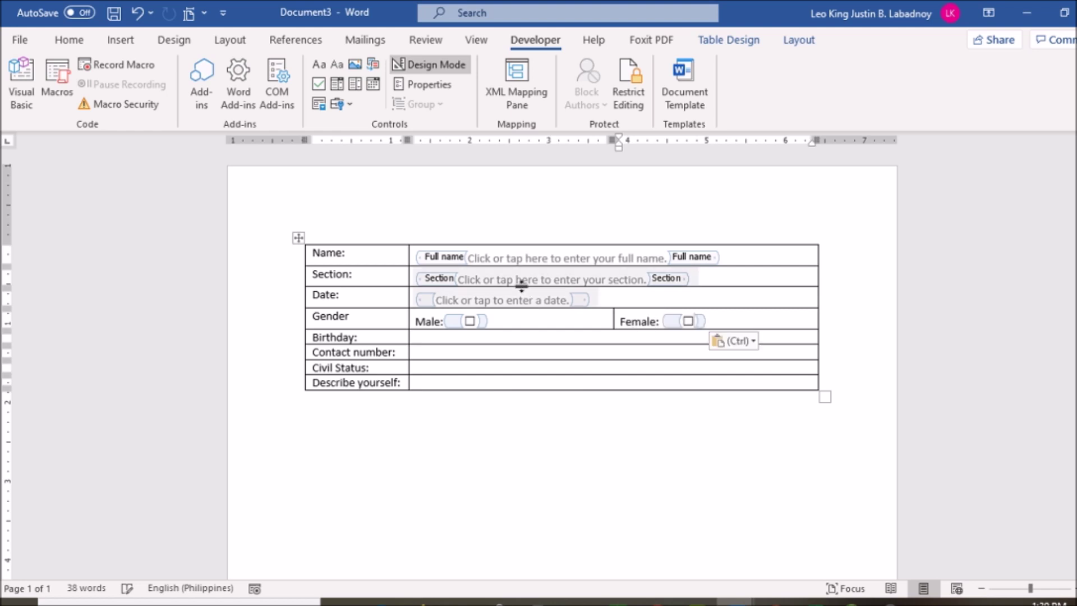
Step: Turn off Design Mode so the form can be tested
click(514, 337)
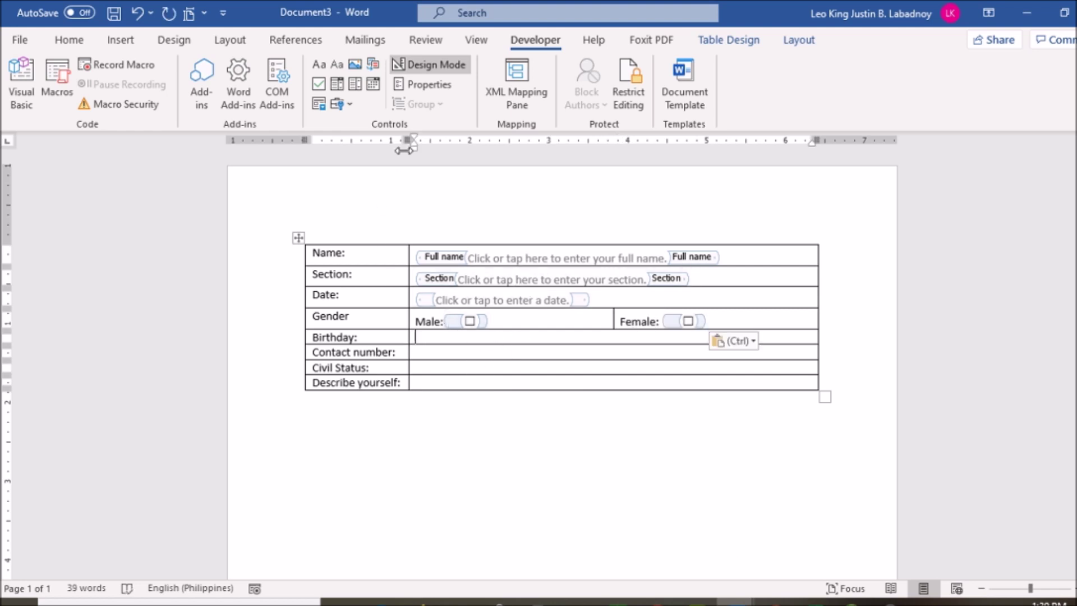
click(543, 324)
click(451, 74)
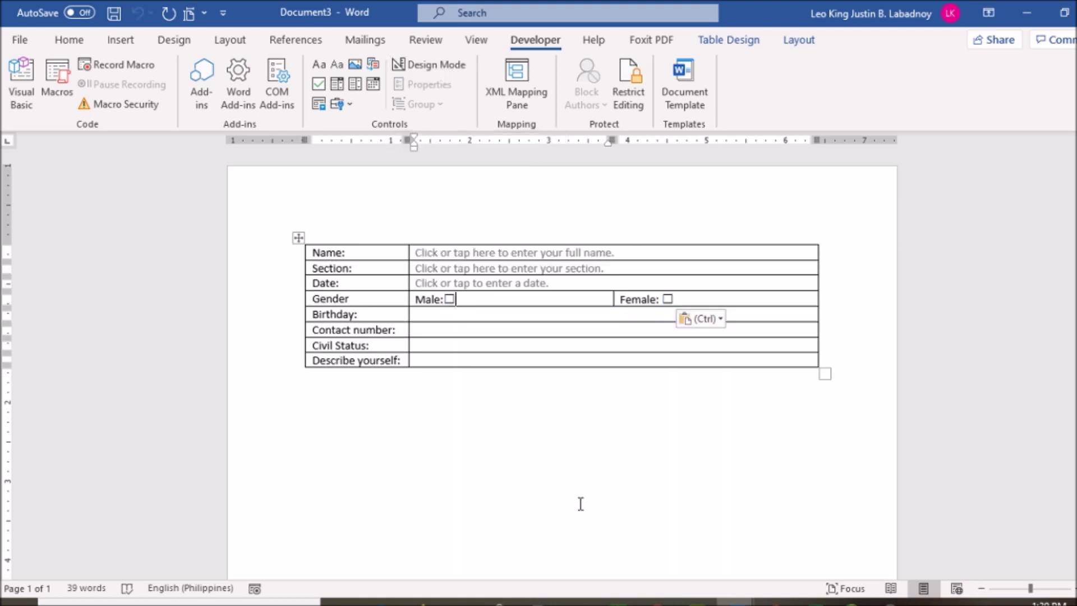
Step: Tick and untick the Male and Female checkboxes, leaving both unchecked
click(452, 303)
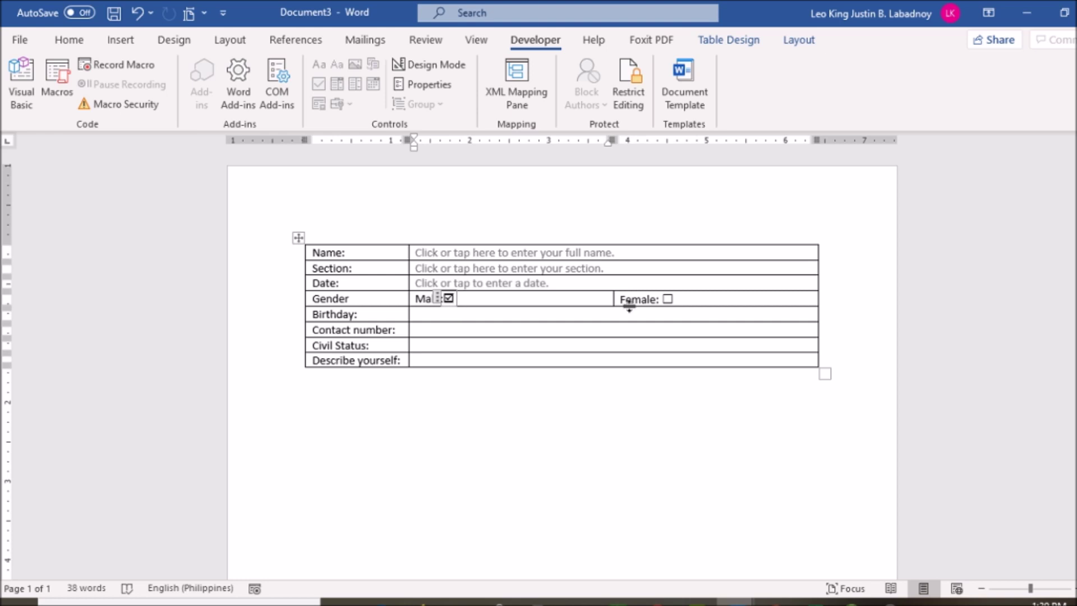
click(450, 299)
click(666, 302)
click(667, 300)
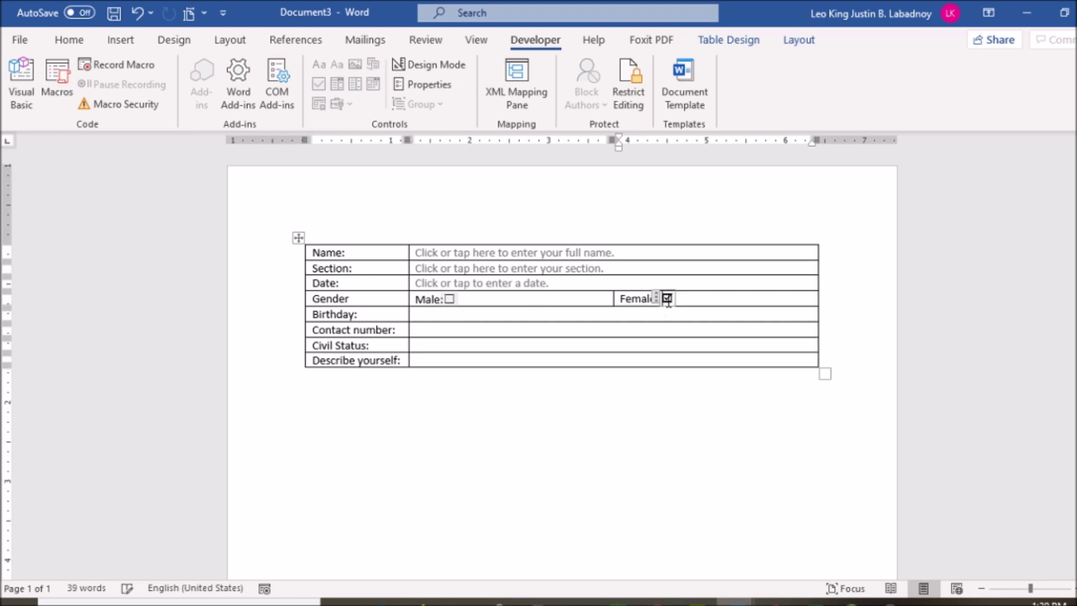
click(668, 299)
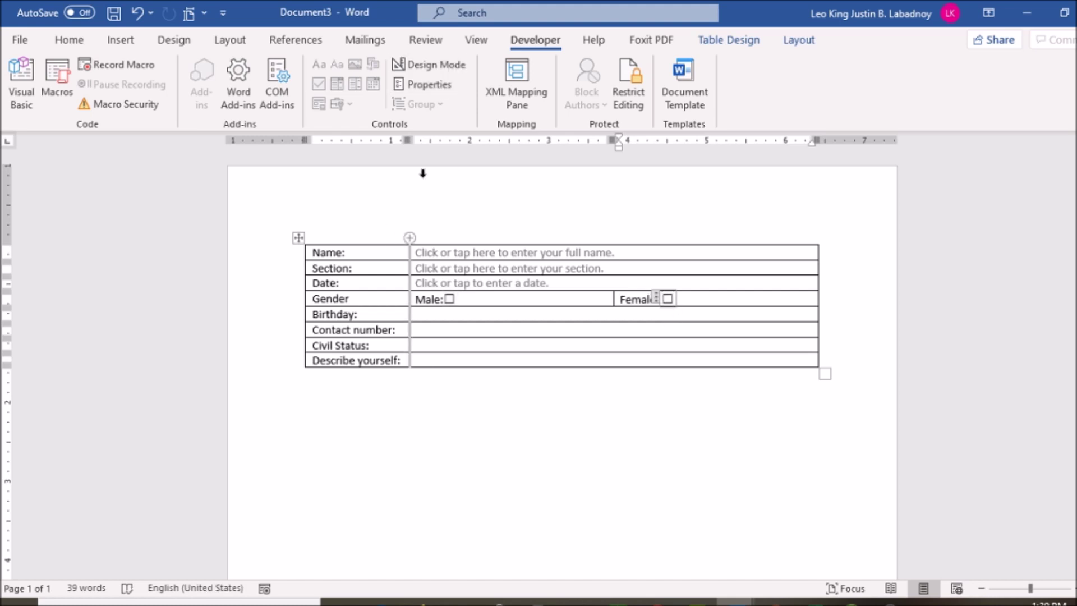
Step: Insert an extra checkbox after Male: and turn Design Mode back on
click(456, 299)
click(319, 84)
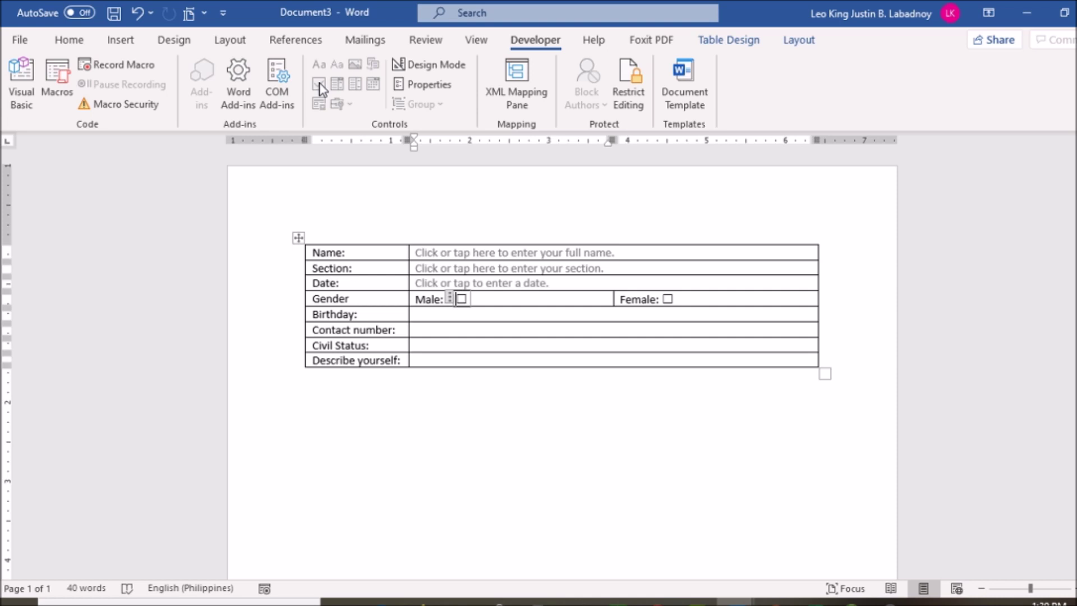
click(438, 65)
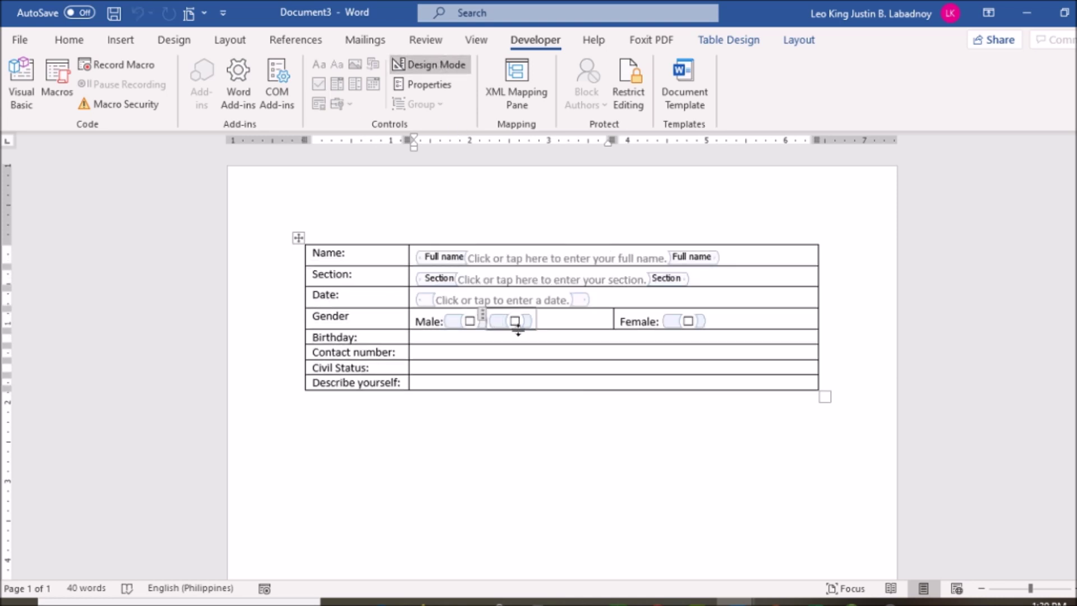
Step: Inspect the checkbox's properties and symbol font, then close both dialogs without changes
click(427, 85)
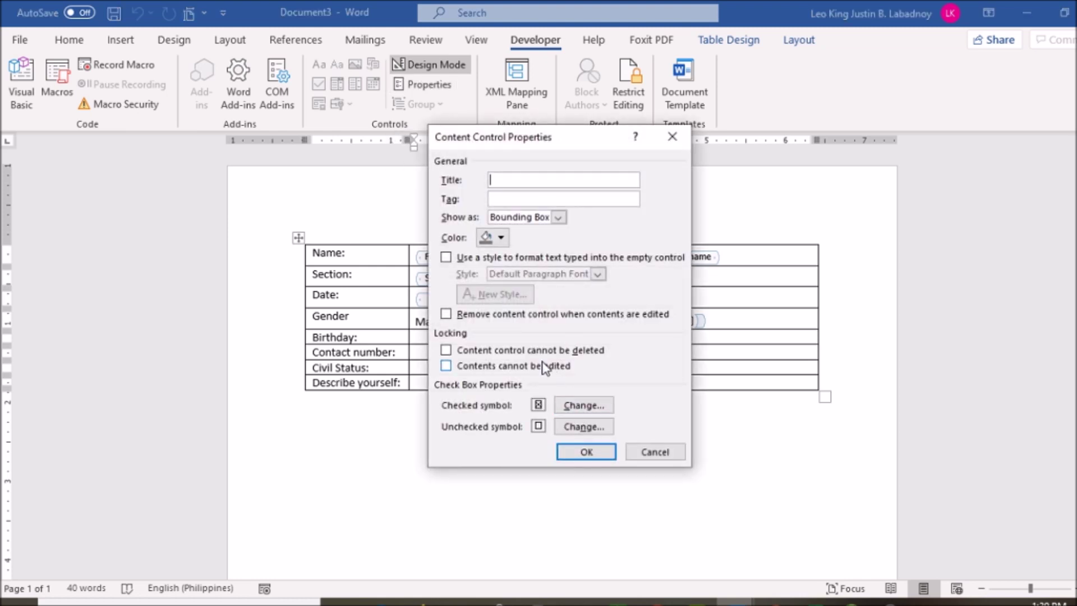
click(571, 408)
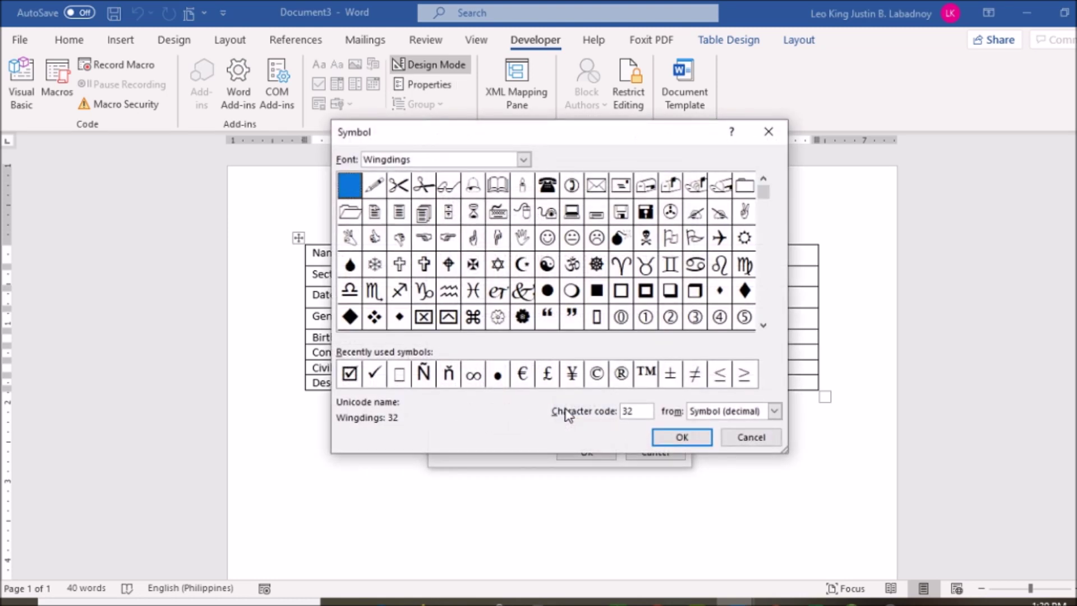
double_click(417, 159)
drag(415, 159, 371, 154)
mouse_move(766, 193)
mouse_down()
mouse_move(765, 250)
mouse_move(767, 179)
mouse_up()
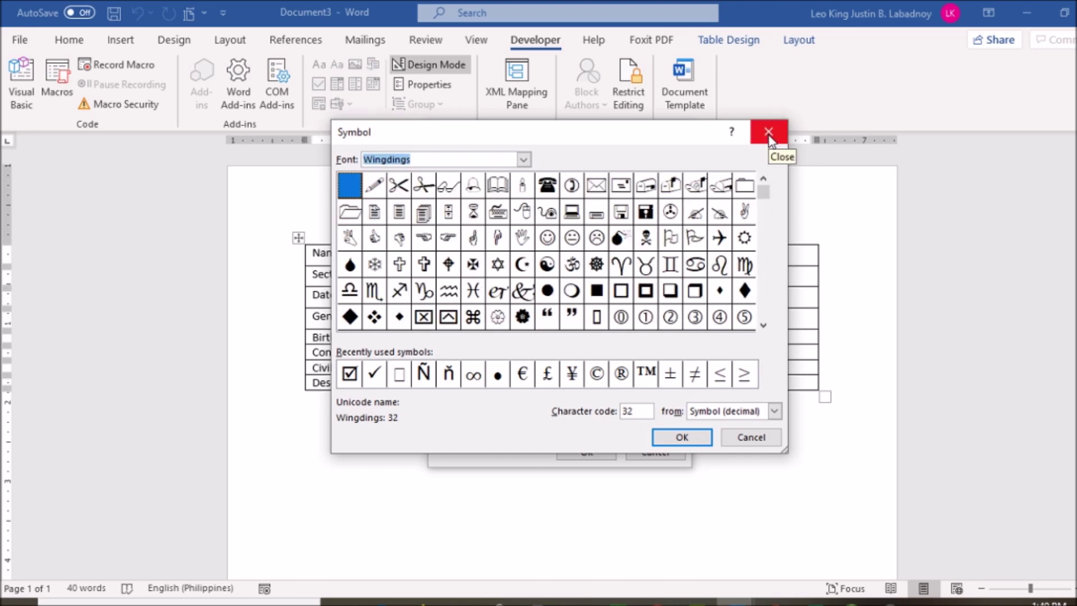
click(769, 133)
click(651, 450)
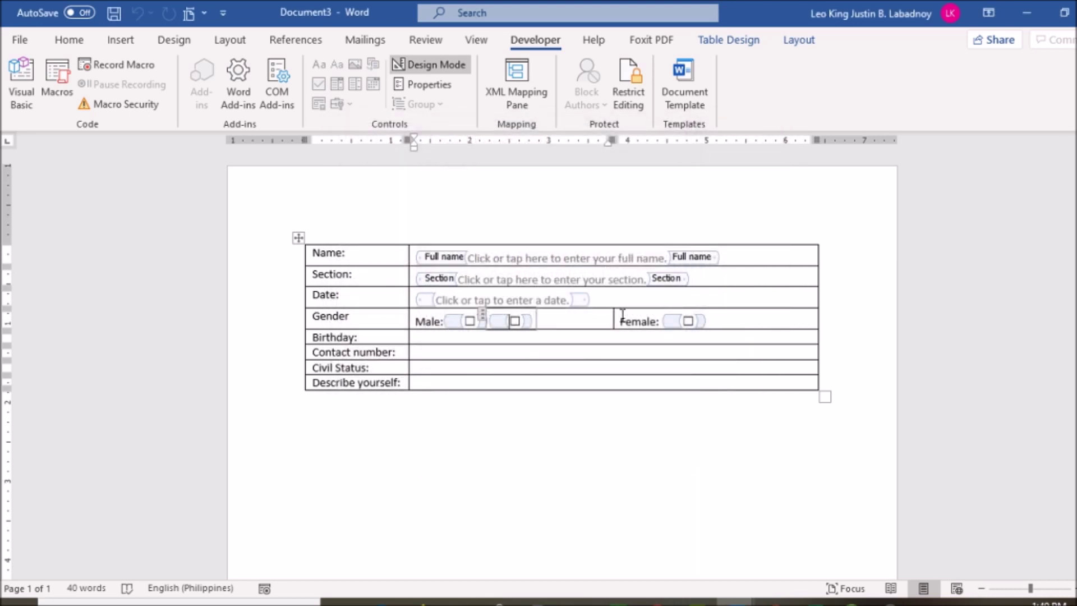
Step: Delete the extra Male checkbox and insert a date picker in the Birthday cell
key(Delete)
click(528, 335)
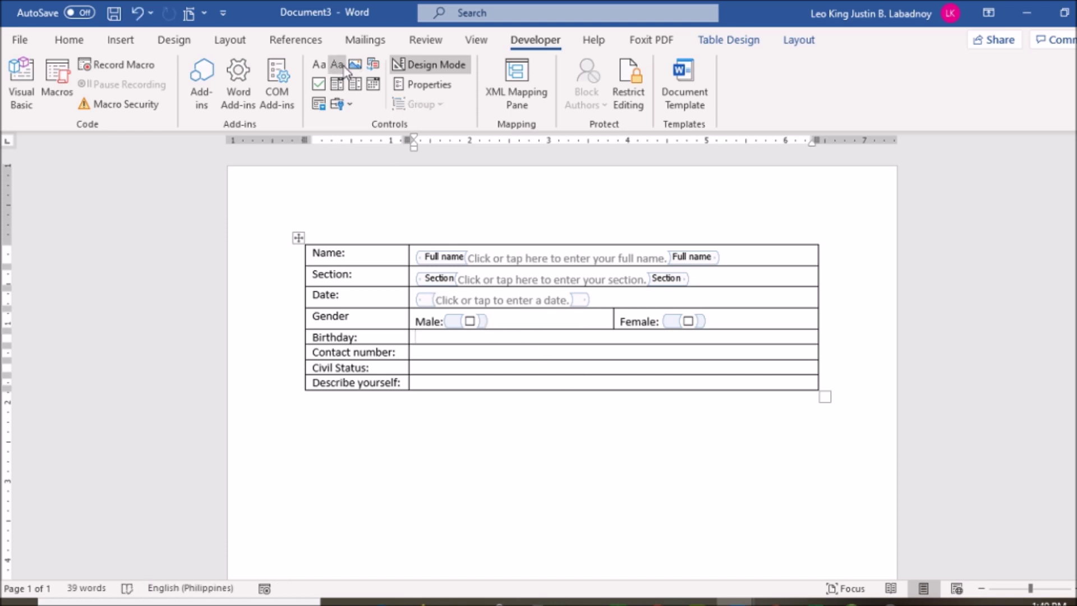
click(373, 85)
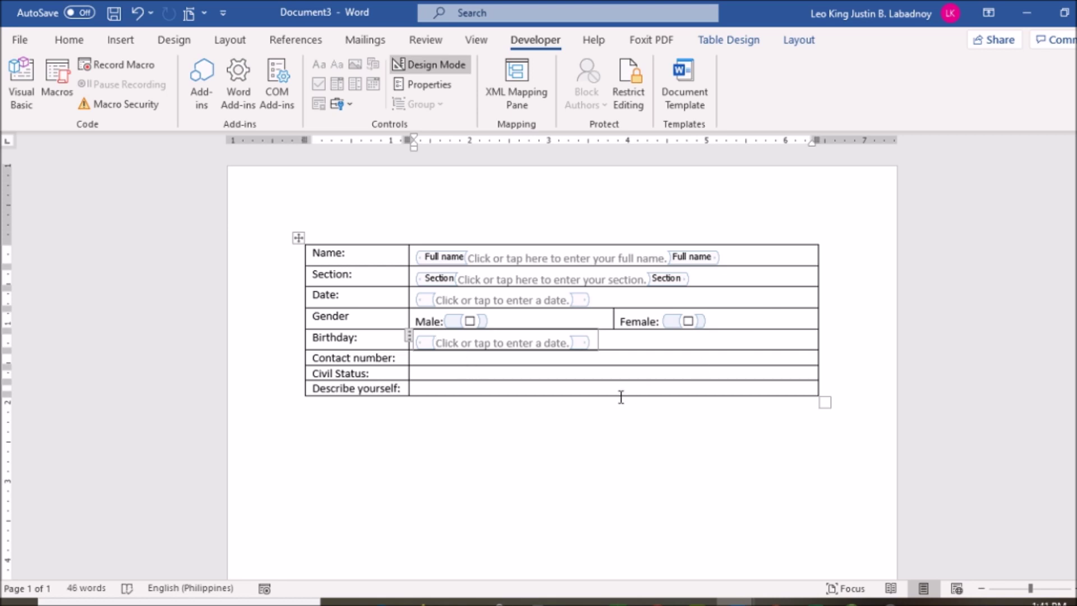
Step: Undo the last edit and insert a plain text control in the Contact number cell
key(ctrl+z)
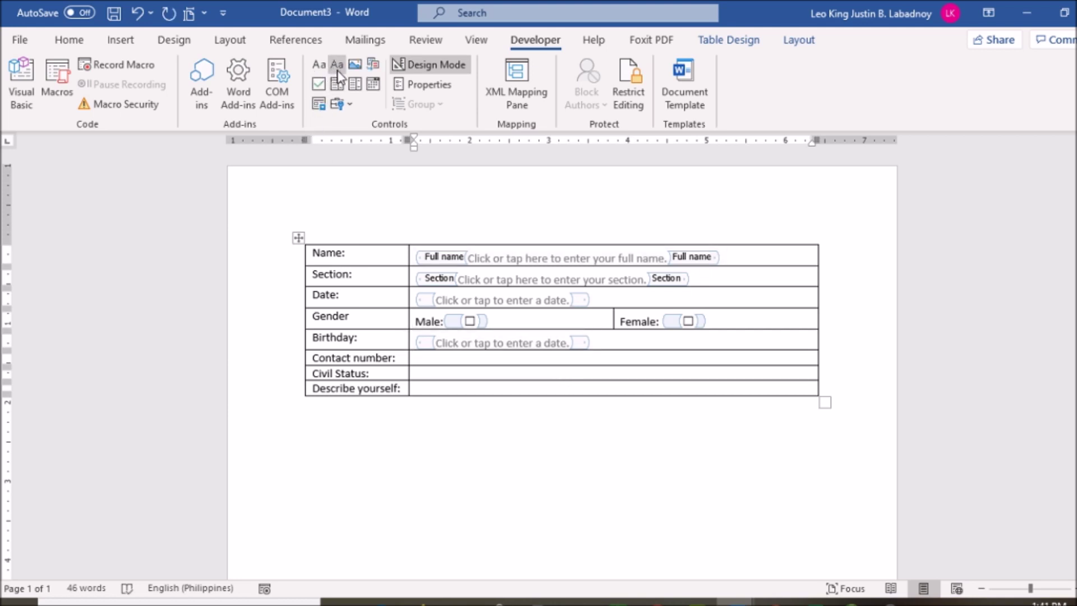
click(337, 67)
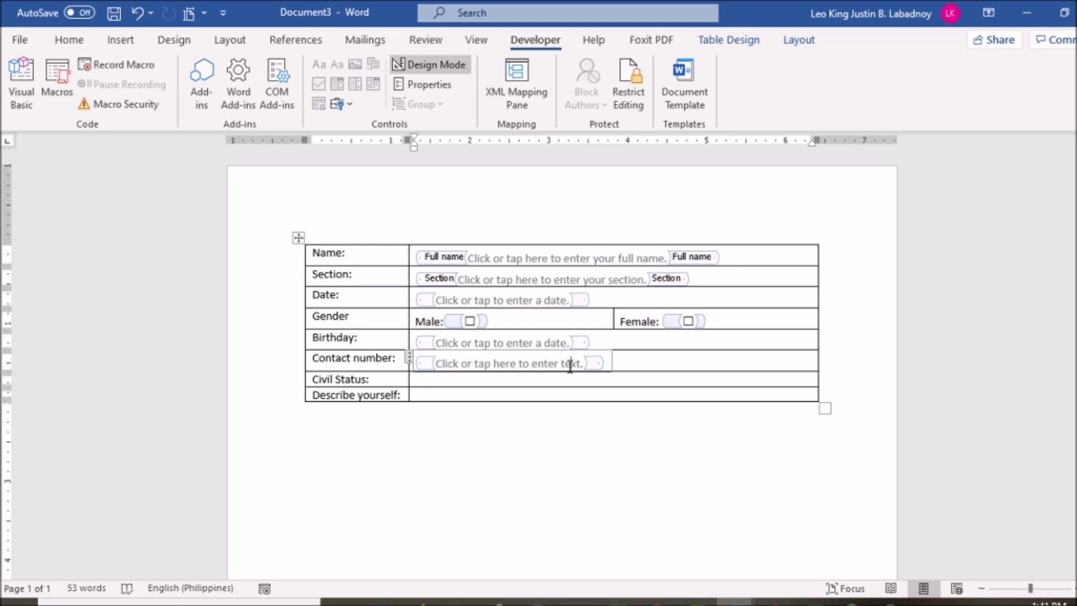
Step: Reword the Contact number prompt to 'enter contact number' and add a Civil Status drop-down list
double_click(569, 364)
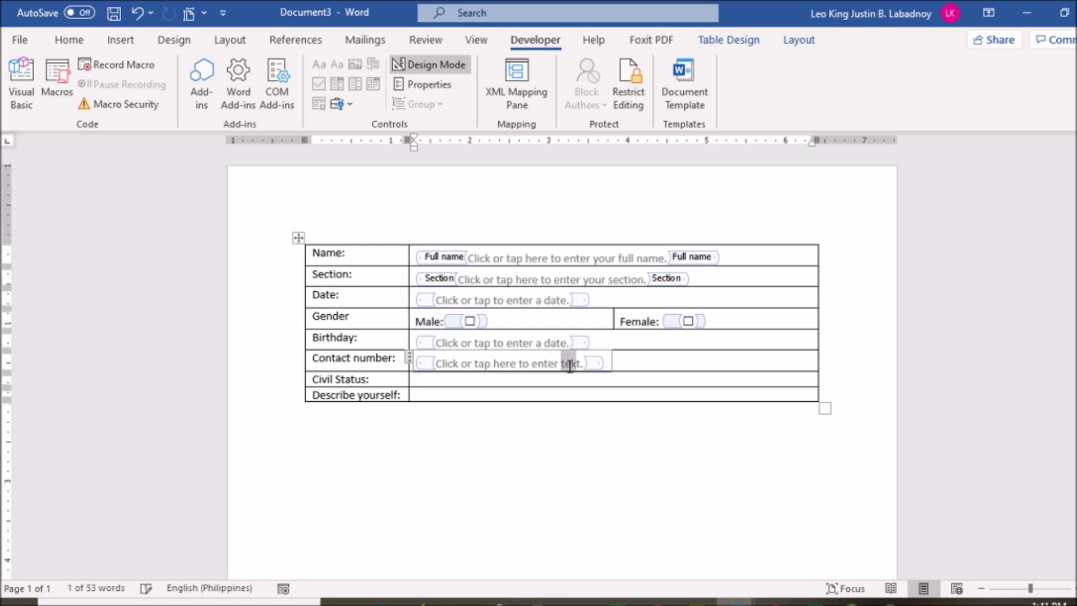
text(contact)
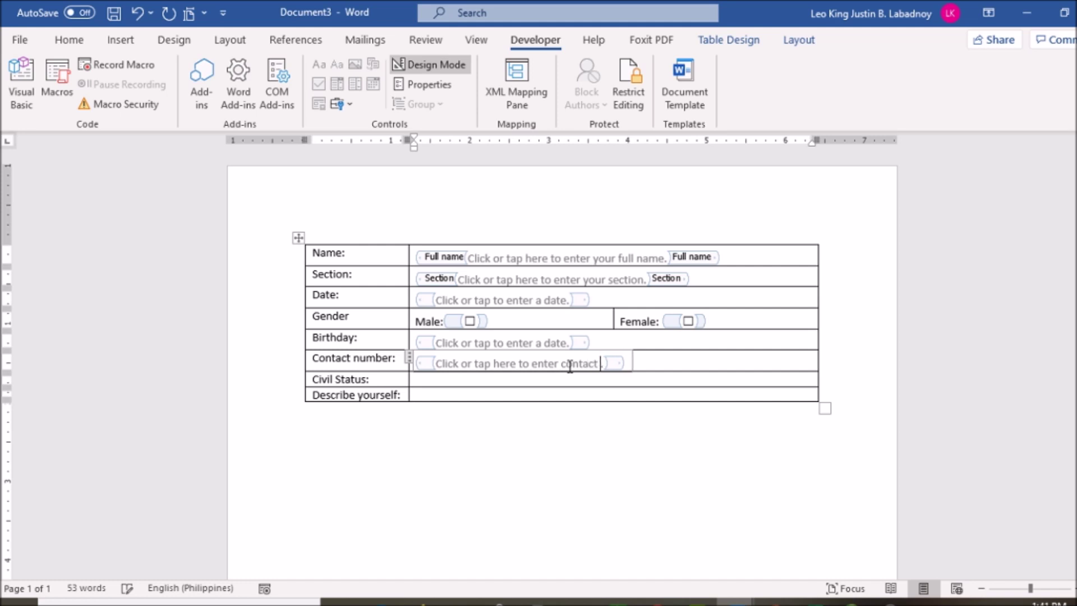
text( number)
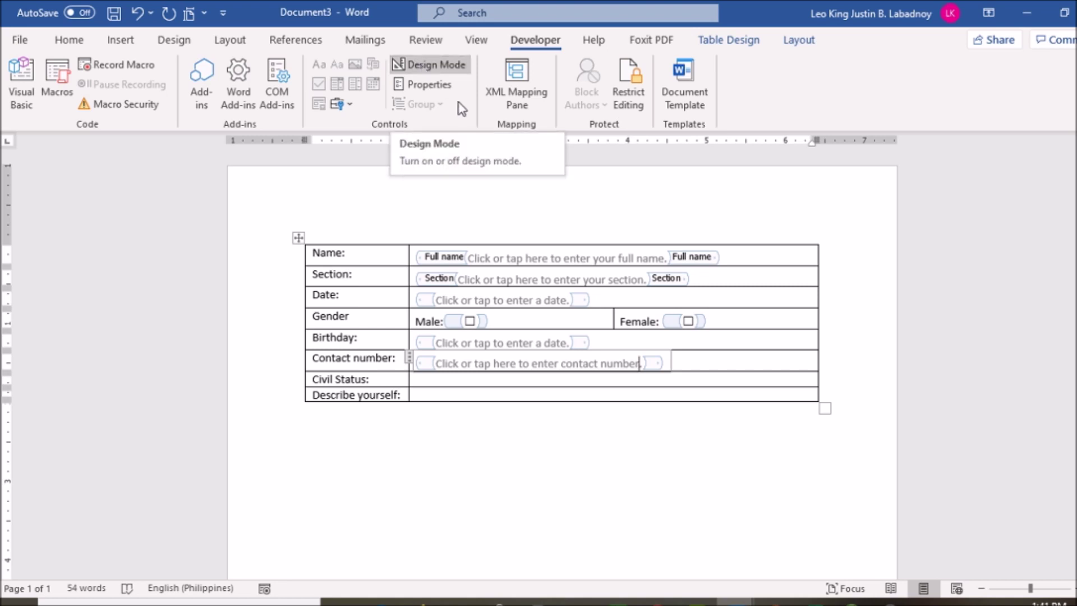
click(497, 379)
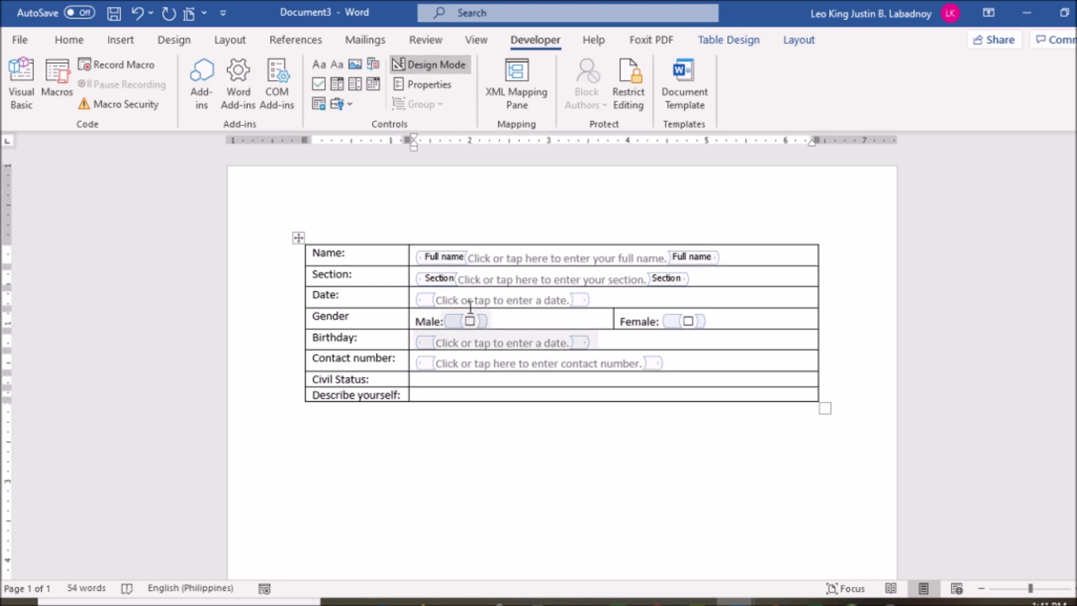
click(355, 85)
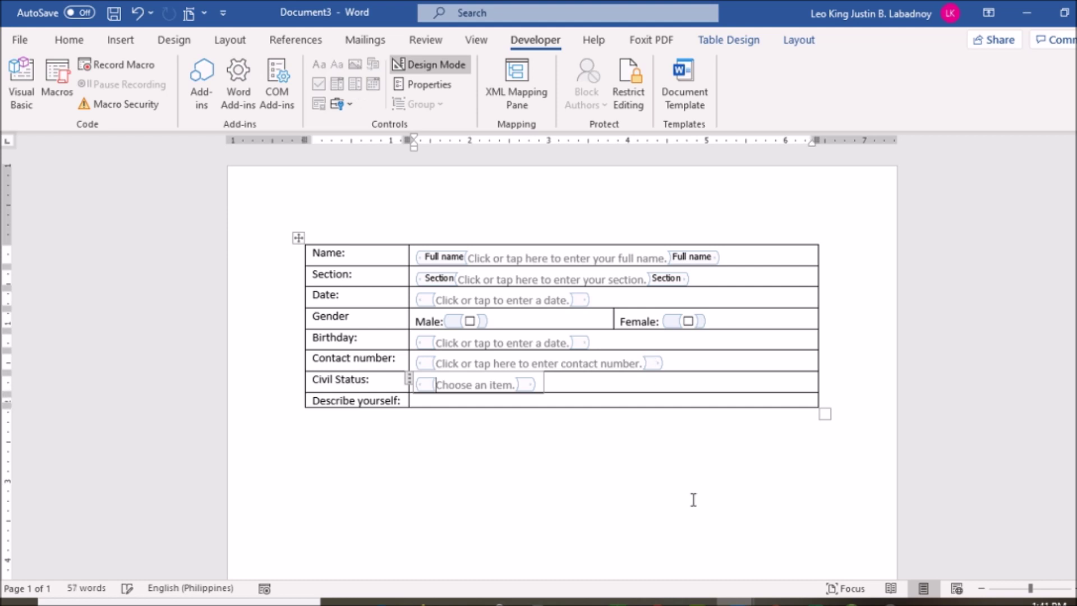
Step: Check the Civil Status 'Choose an item.' drop-down, then move the caret below the table
click(539, 430)
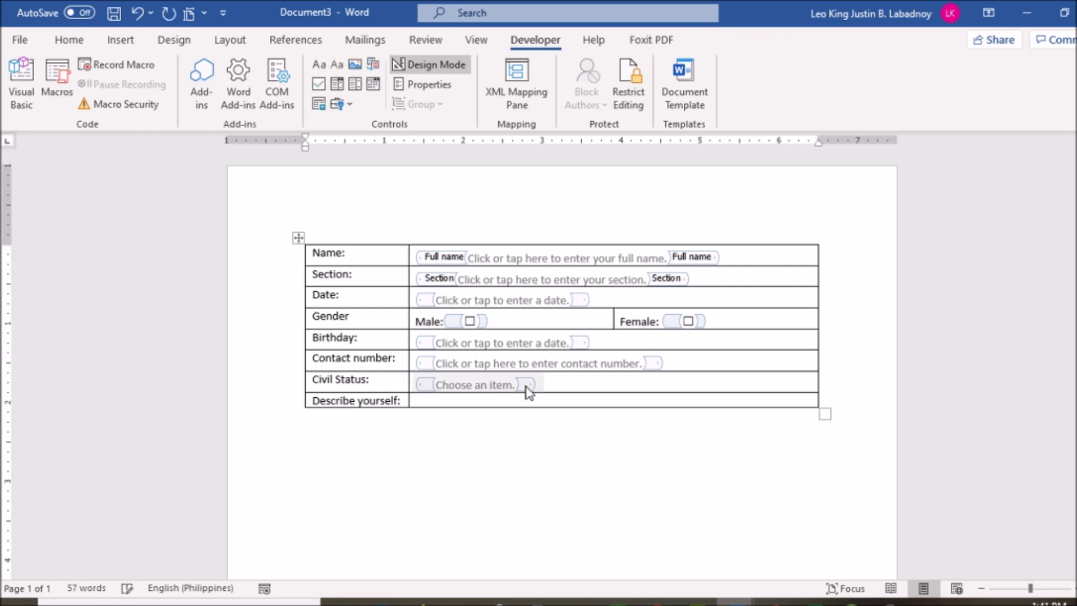
click(496, 387)
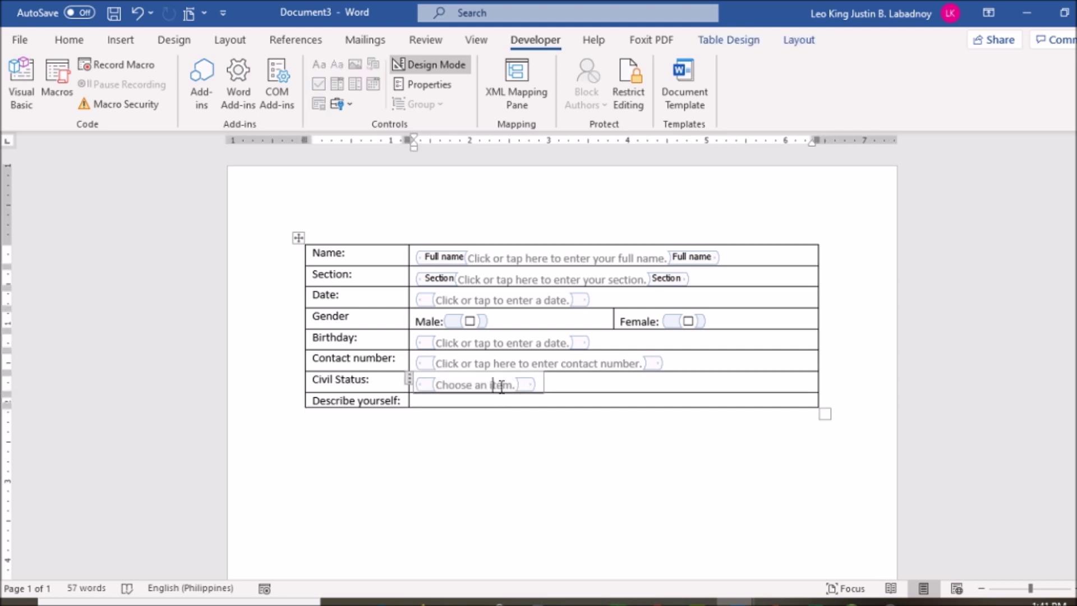
key(End)
click(486, 465)
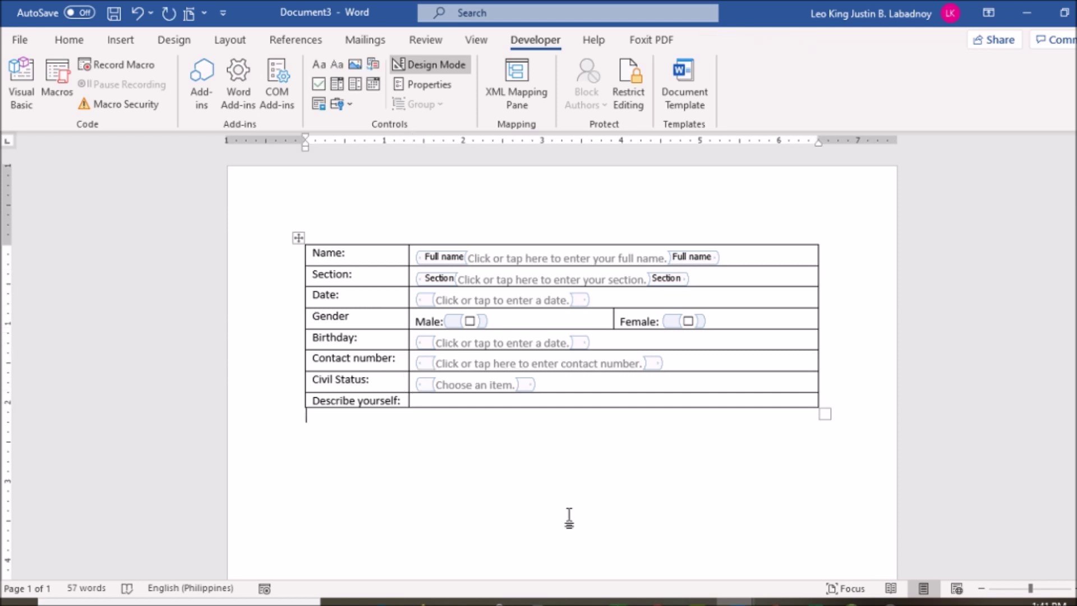
Step: Title the drop-down 'Civil Status' and add Single as its first choice
click(474, 384)
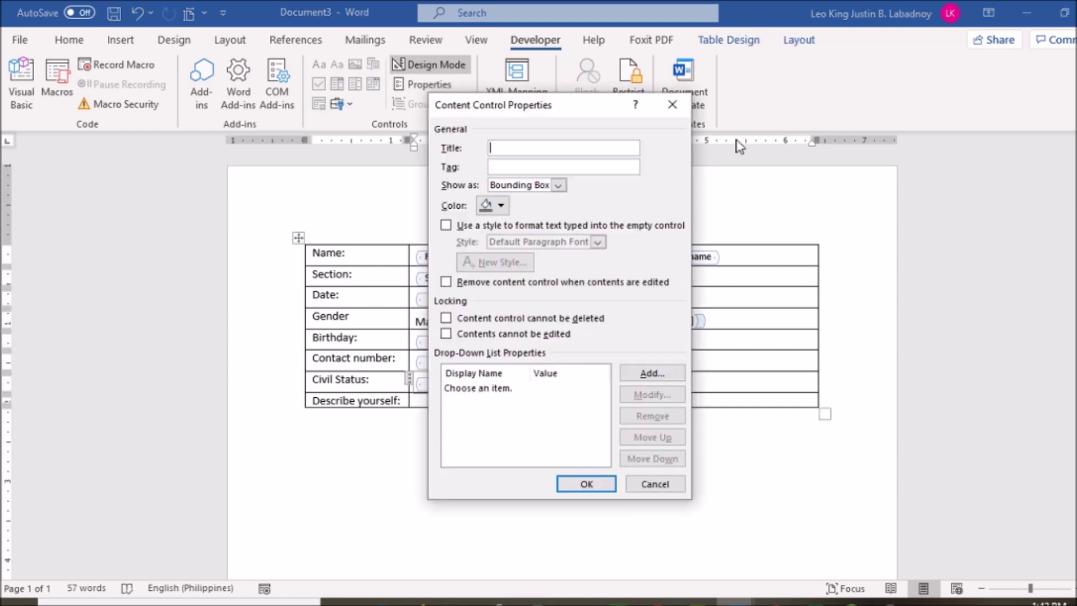
text(Civil Status)
click(505, 389)
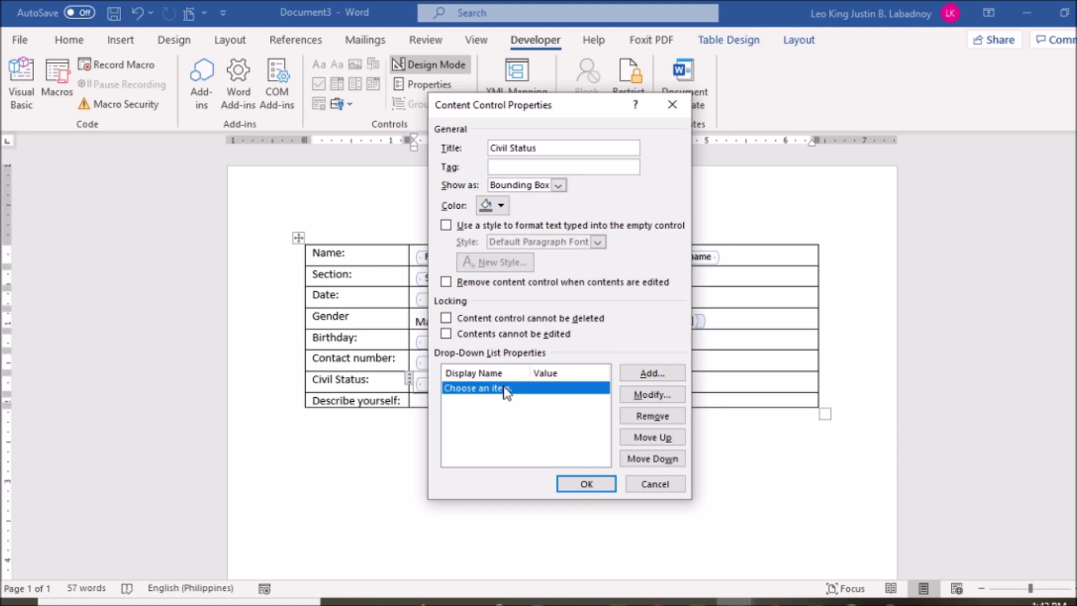
click(645, 375)
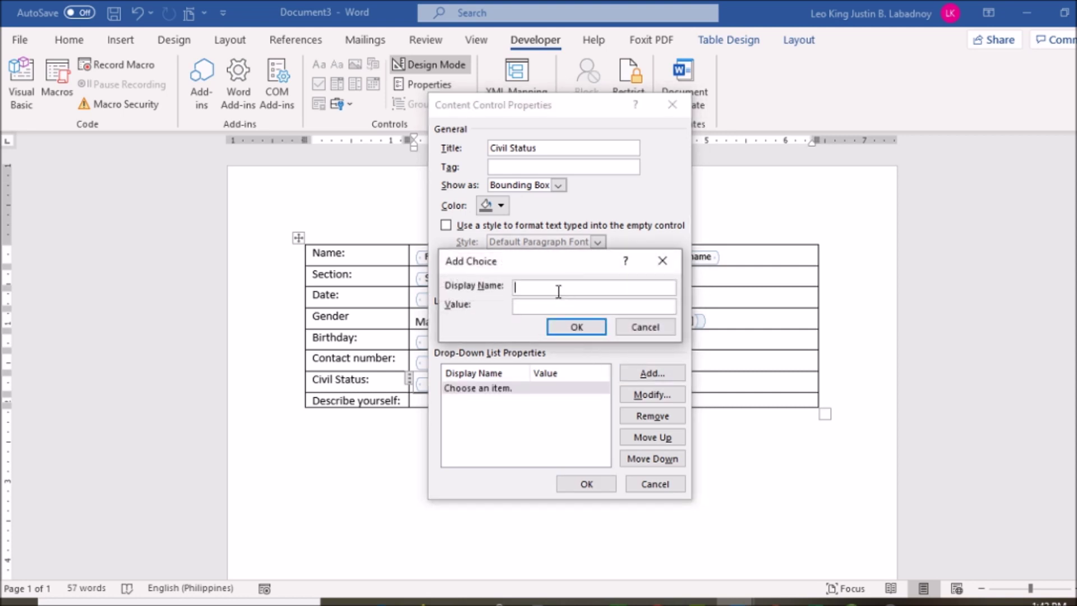
text(Single)
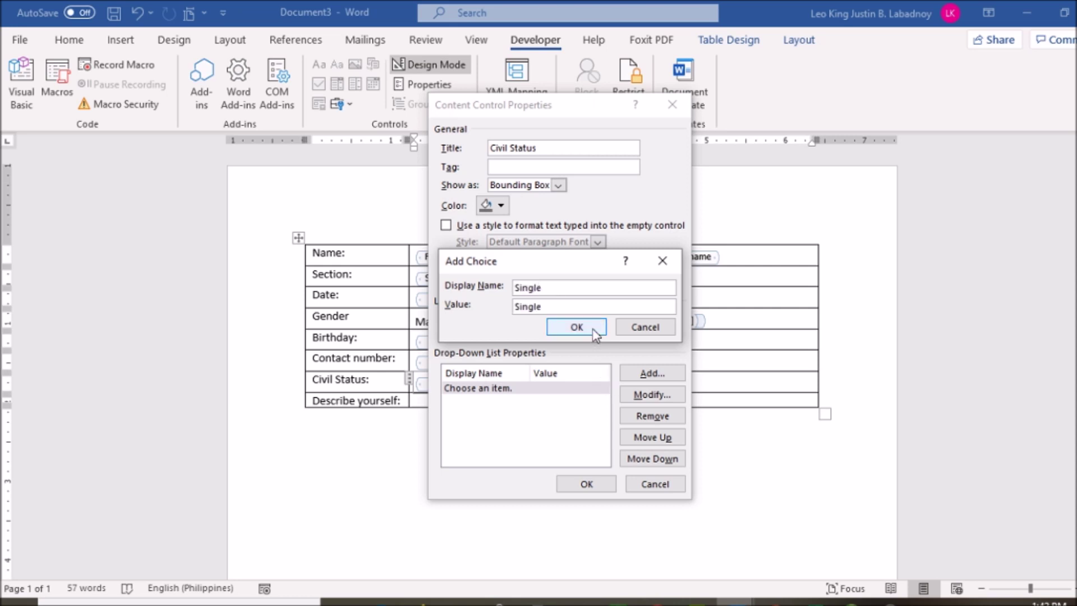
click(592, 329)
Step: Add Married and Widow as further choices and apply the drop-down's properties
click(651, 373)
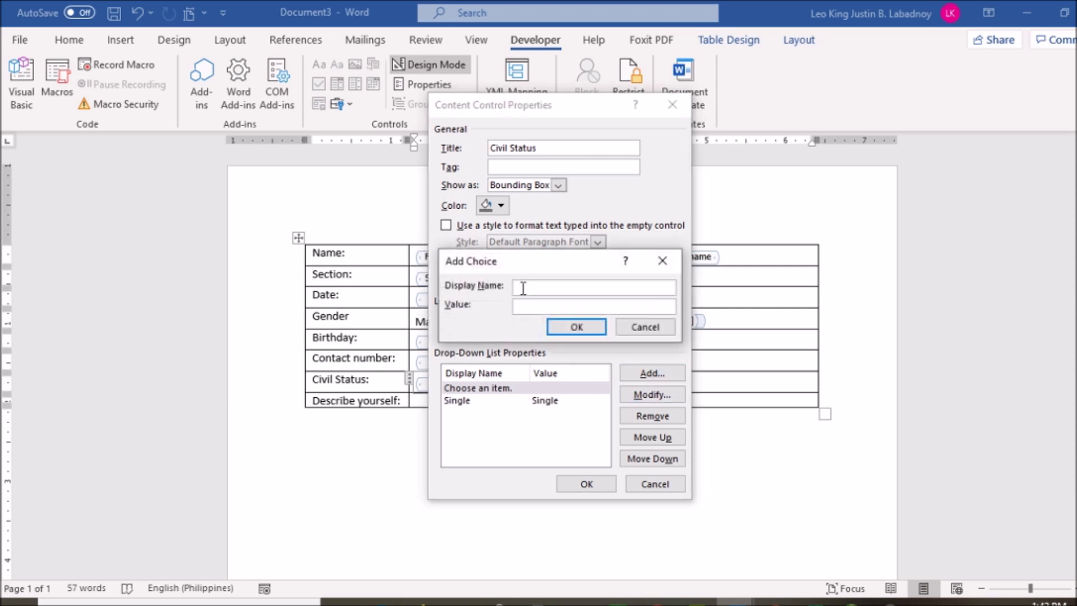
text(Marre)
key(BackSpace)
text(ied)
key(Return)
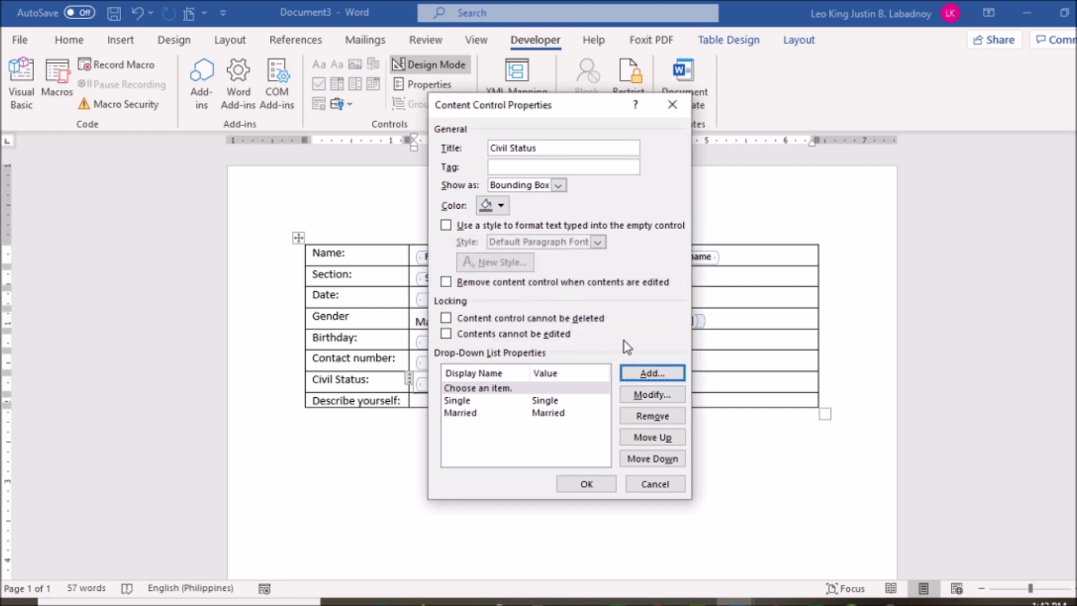
click(653, 373)
text(Widow)
text(e)
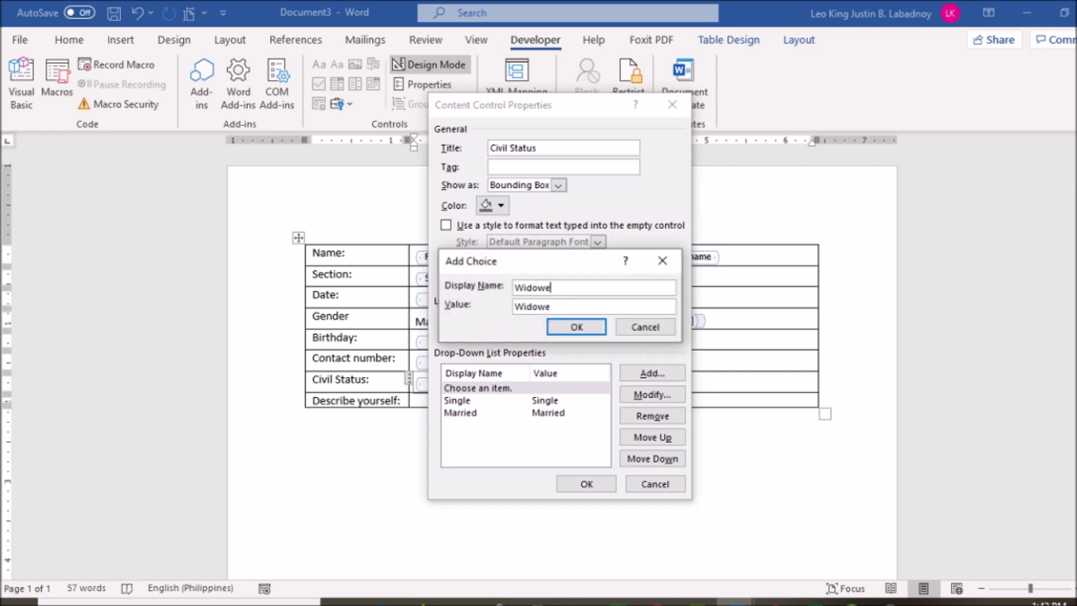
key(BackSpace)
key(Return)
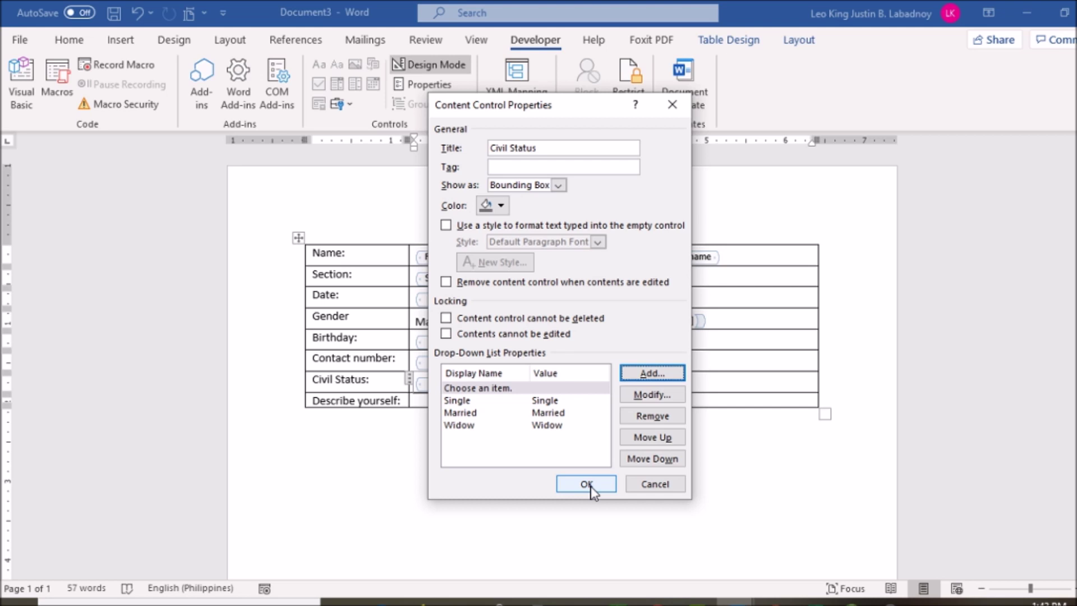
click(587, 485)
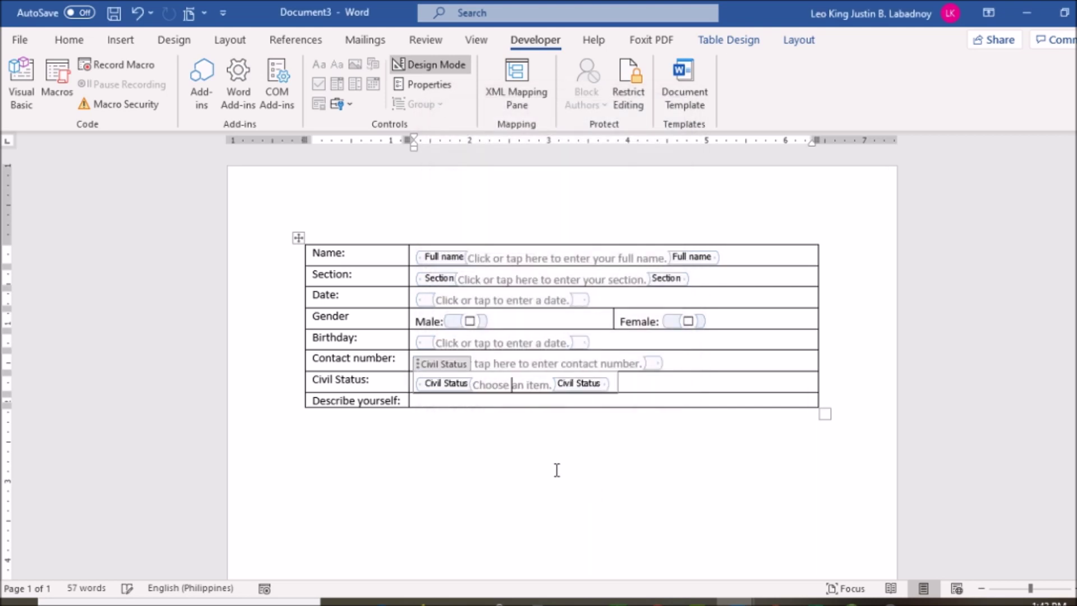
click(539, 400)
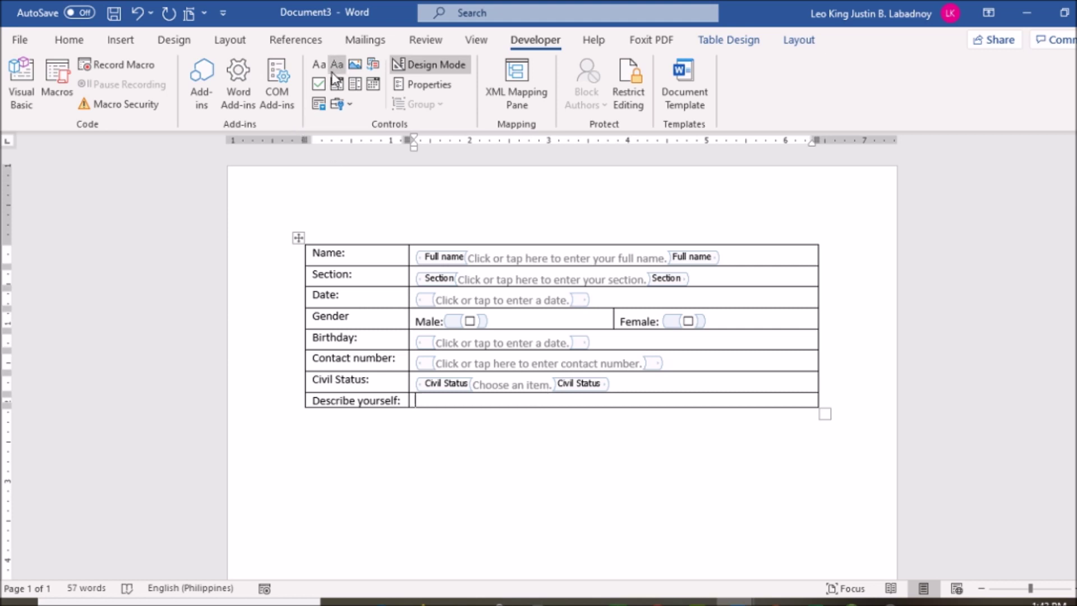
Step: Insert a Rich Text control into the Describe yourself cell and select it
click(319, 65)
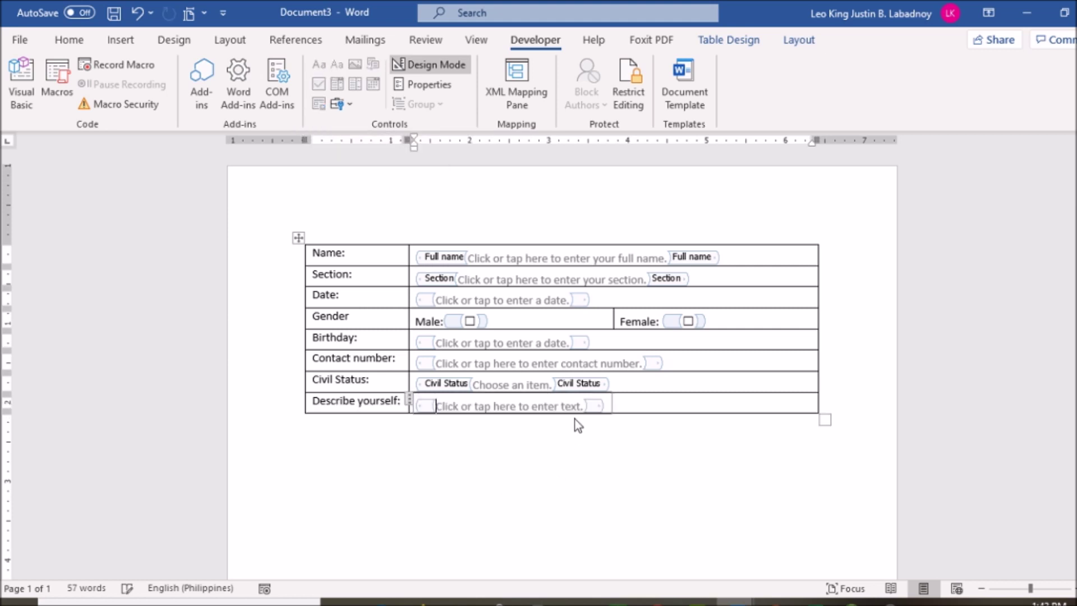
click(562, 407)
click(615, 440)
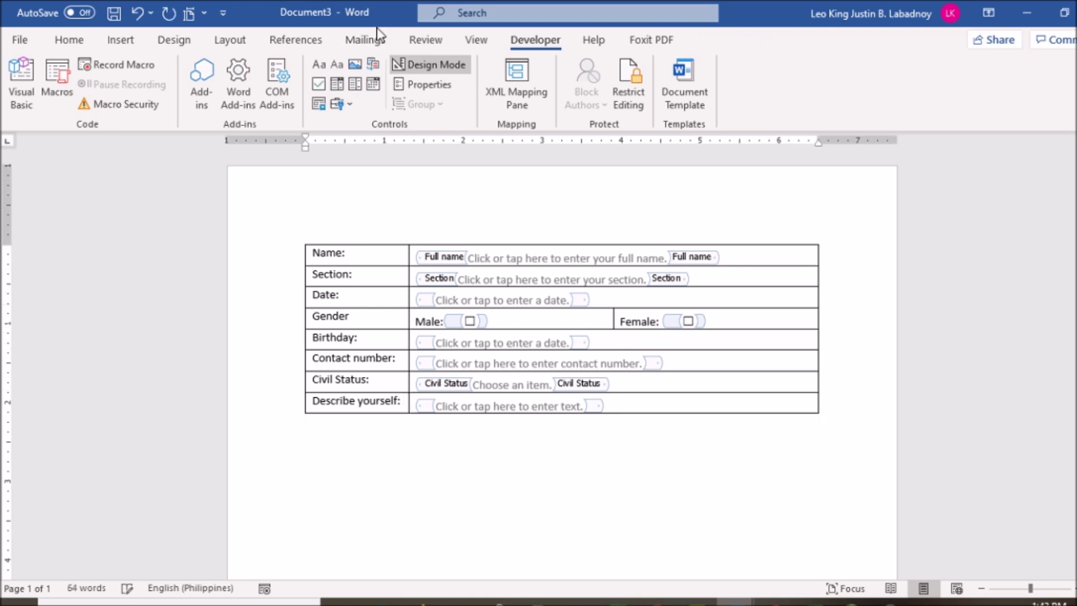
click(464, 407)
Step: Title the text control 'Describe yourself' and turn off Design Mode
click(429, 86)
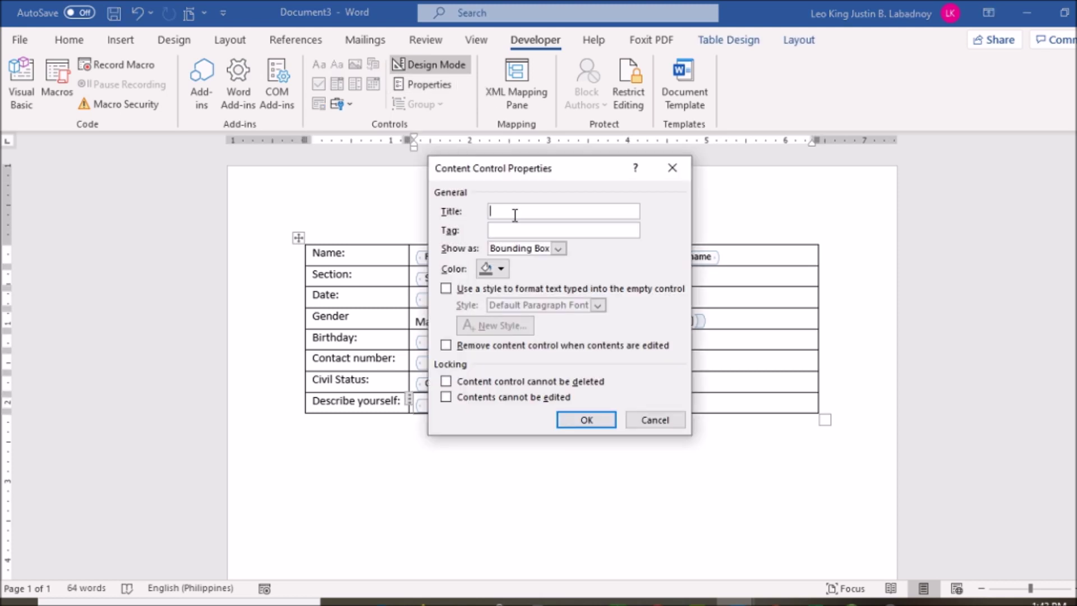
text(Describe you)
click(581, 424)
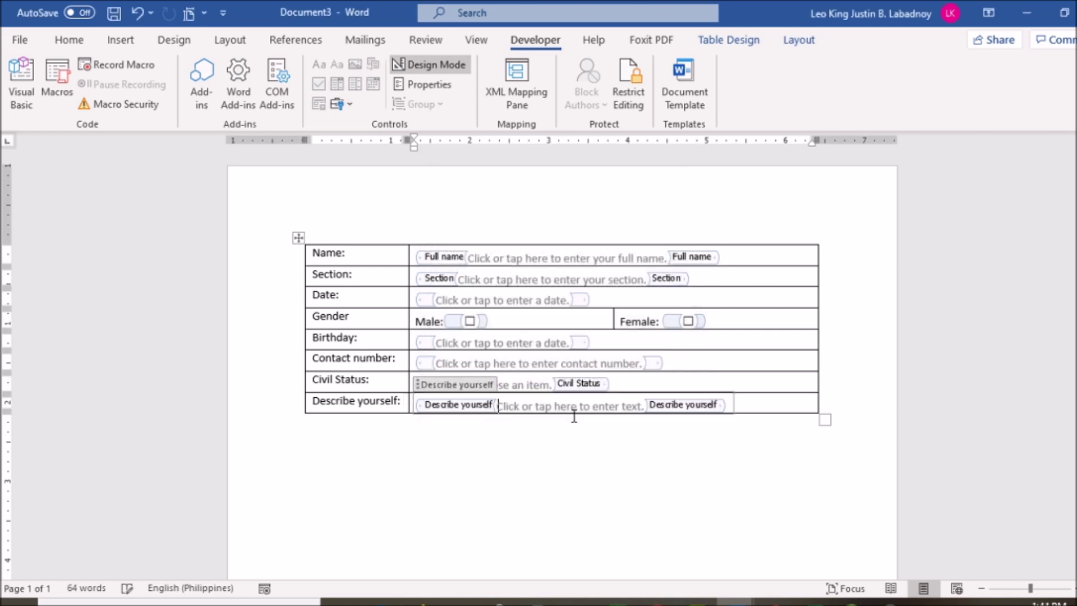
click(581, 473)
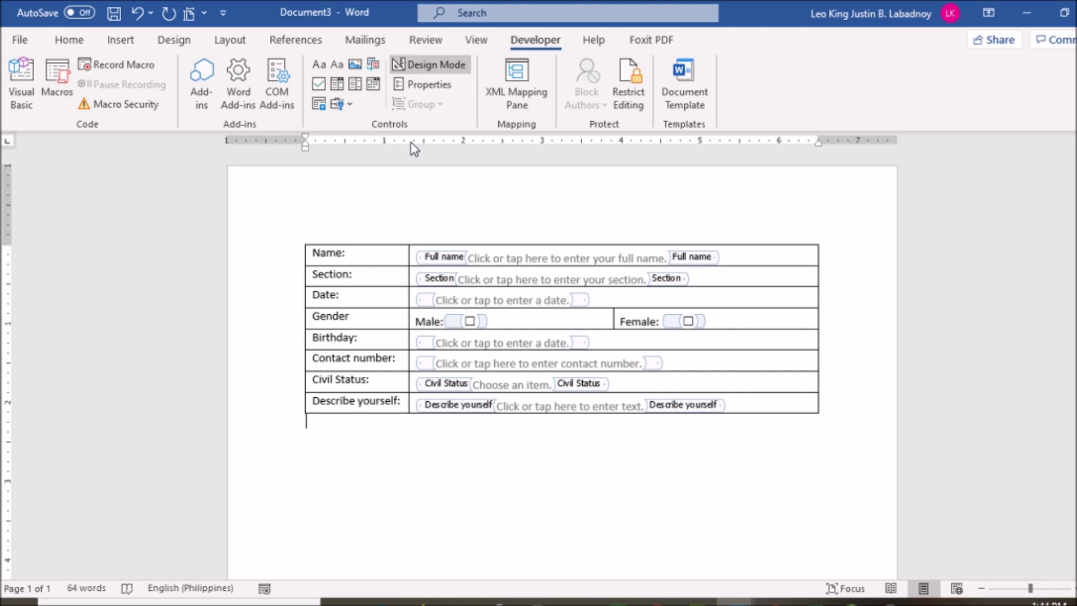
click(422, 66)
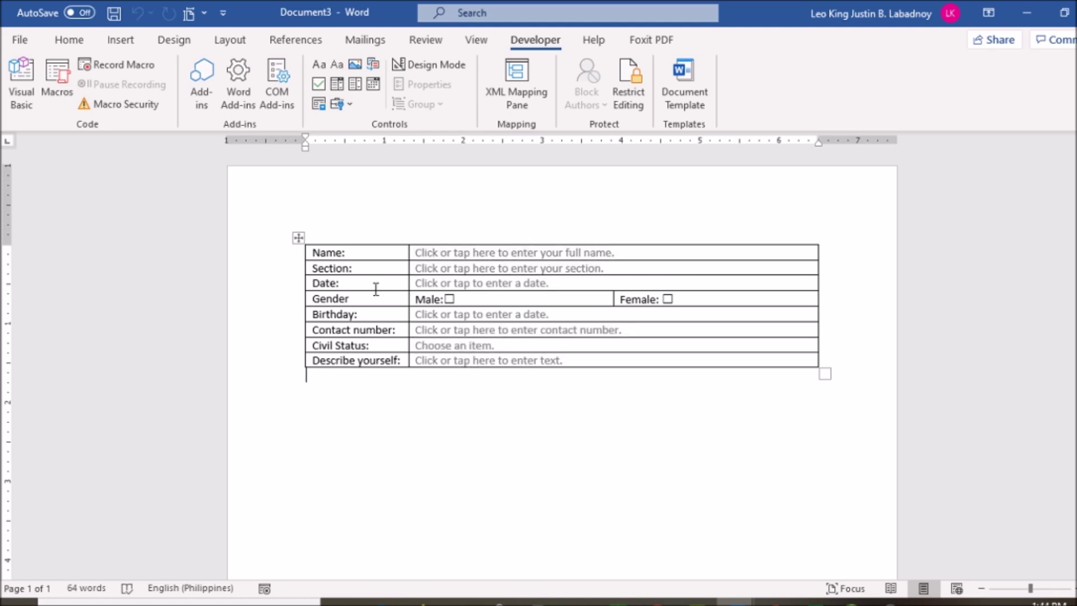
click(430, 301)
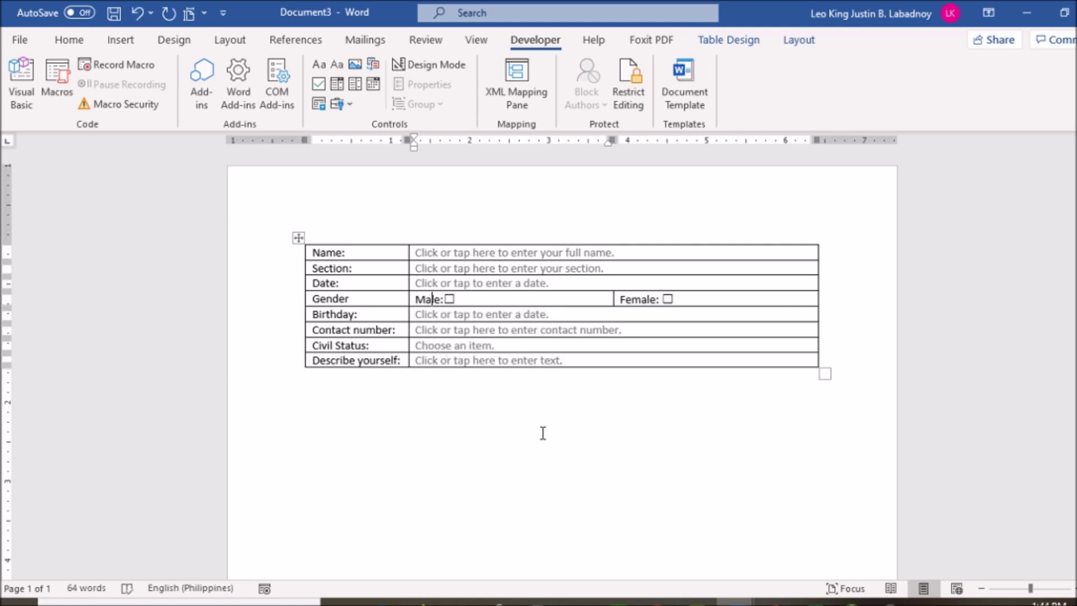
click(360, 254)
text(sgf kasdfg)
key(BackSpace)
key(BackSpace)
key(BackSpace)
key(BackSpace)
key(BackSpace)
key(BackSpace)
key(BackSpace)
key(BackSpace)
key(BackSpace)
key(BackSpace)
Step: Restrict editing to 'Filling in forms' and open the Start Enforcing Protection dialog
click(624, 87)
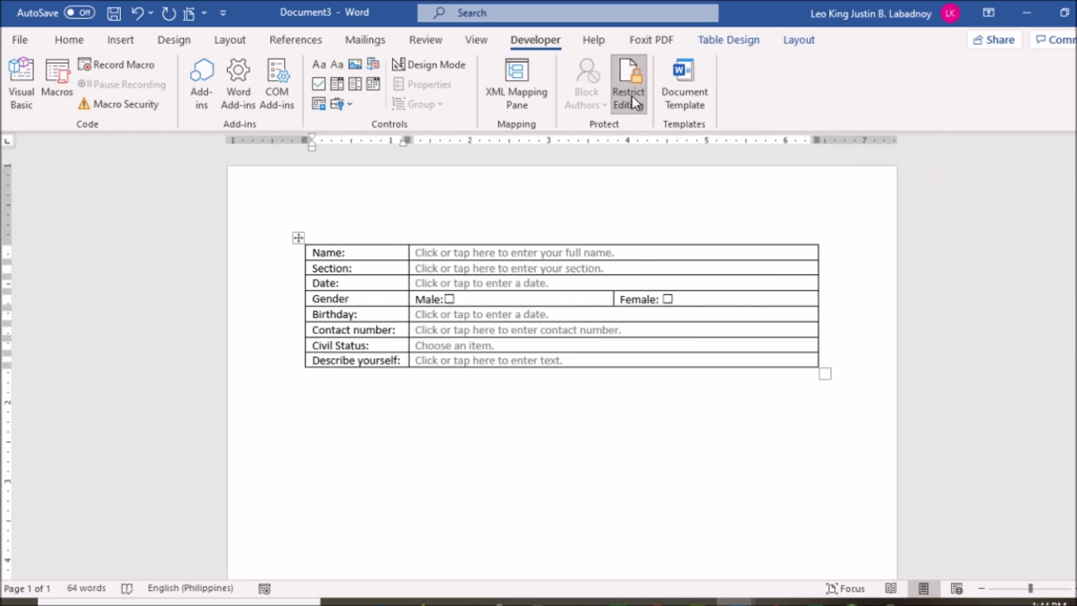
click(632, 95)
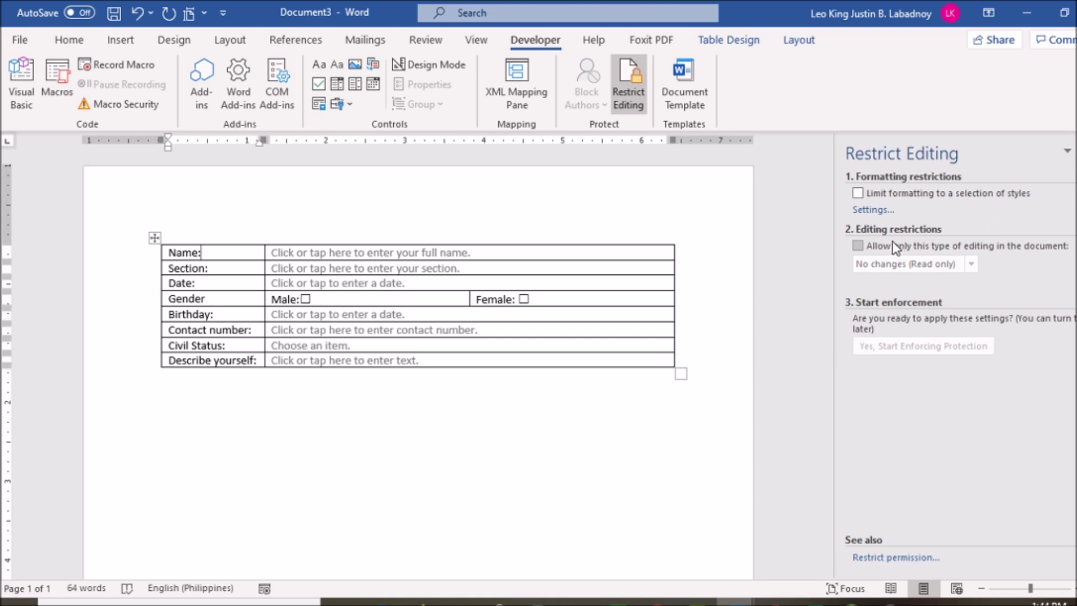
click(859, 247)
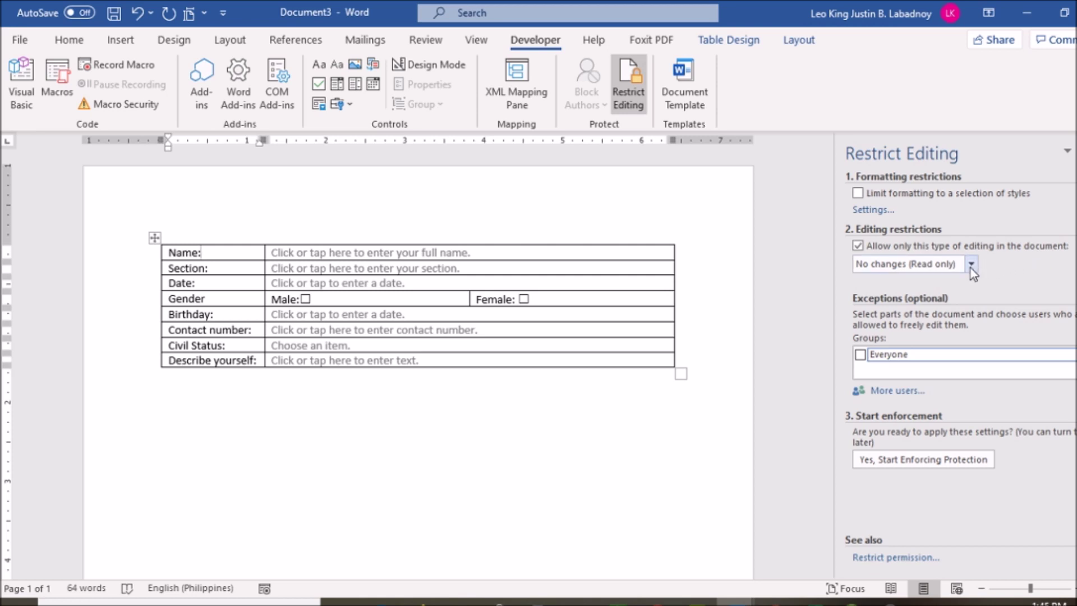
click(971, 265)
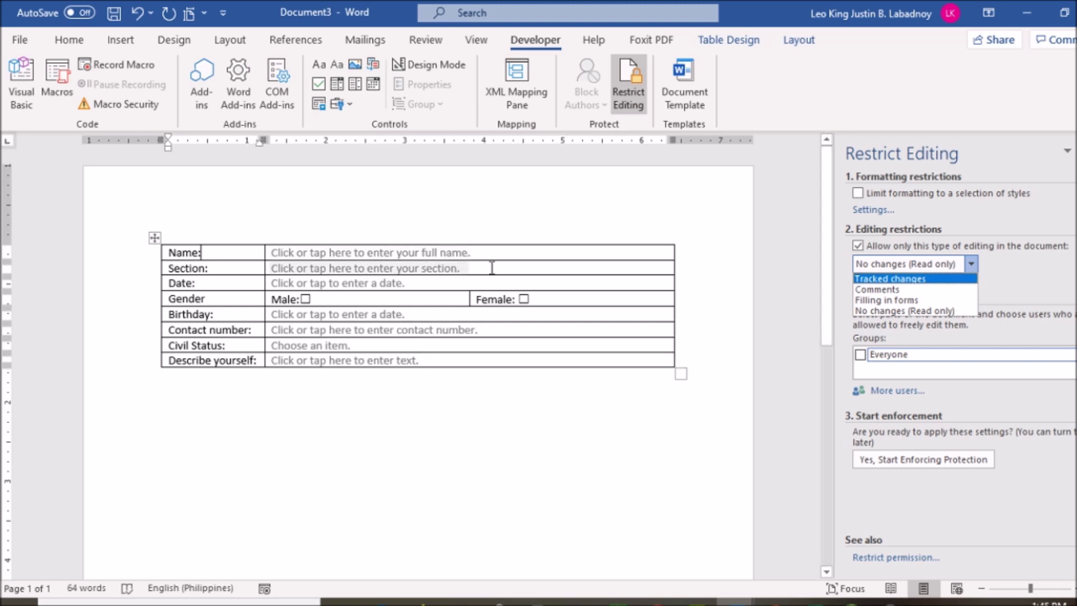
click(936, 303)
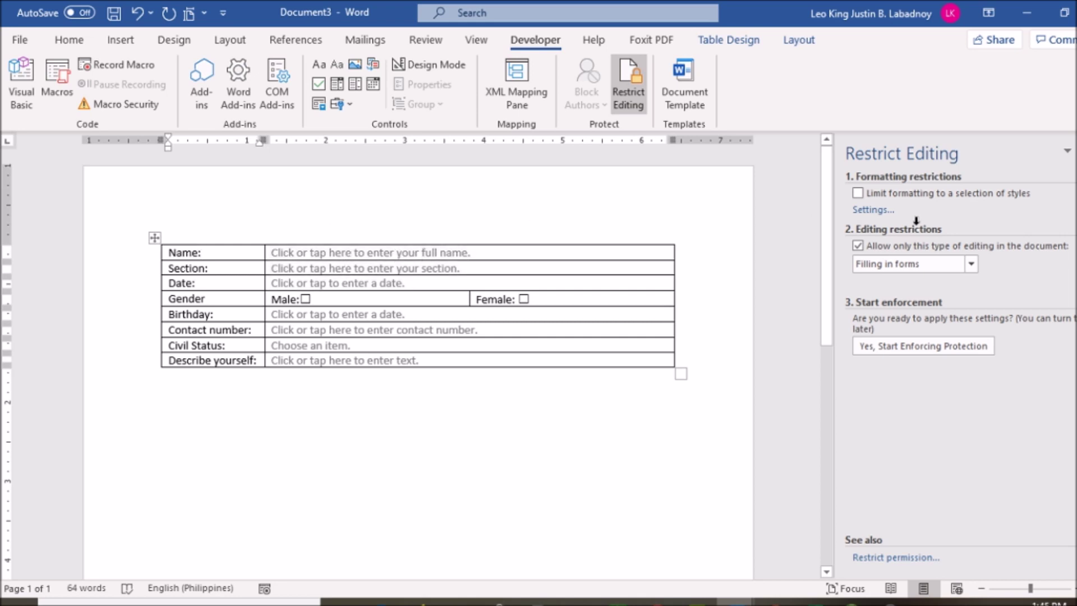
click(930, 346)
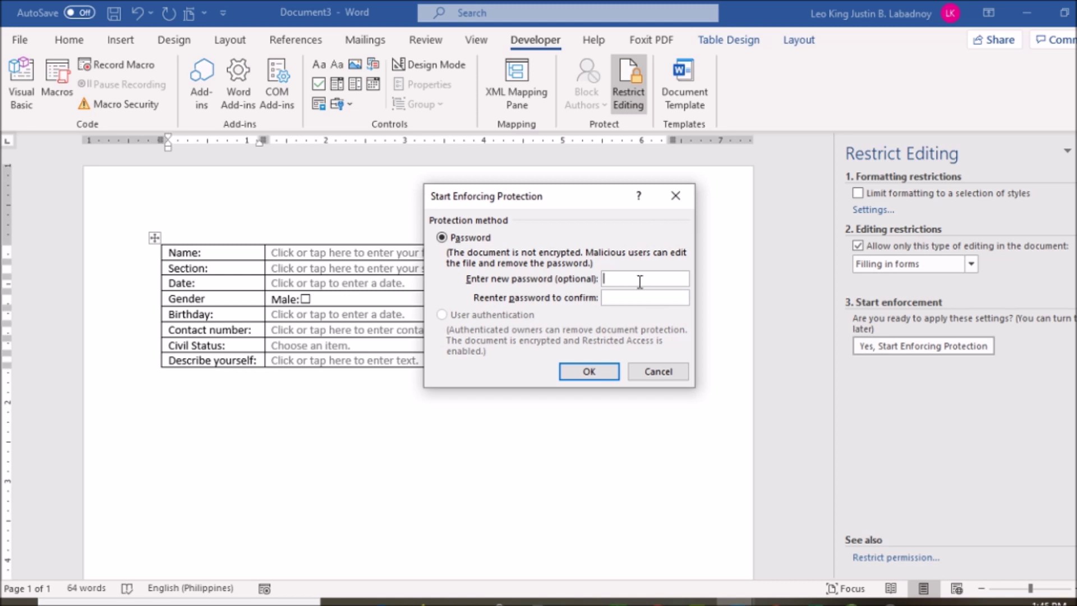
Step: Enforce form-filling protection without a password, then check that the label cells reject input
text(123123)
key(BackSpace)
key(BackSpace)
key(BackSpace)
key(BackSpace)
key(BackSpace)
key(BackSpace)
click(607, 372)
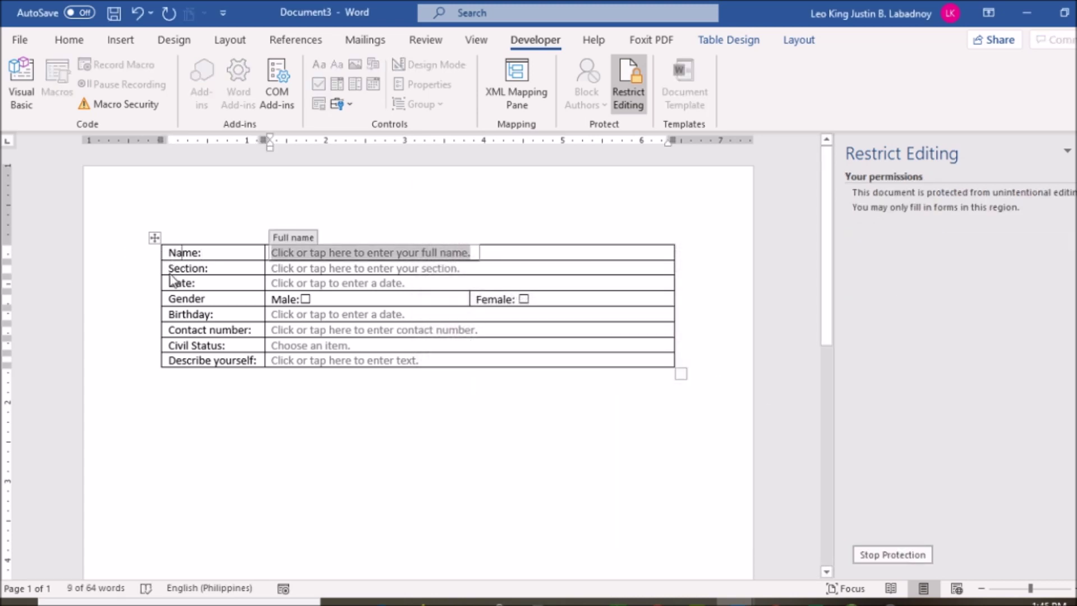
key(Tab)
click(178, 349)
click(177, 364)
click(178, 348)
click(174, 304)
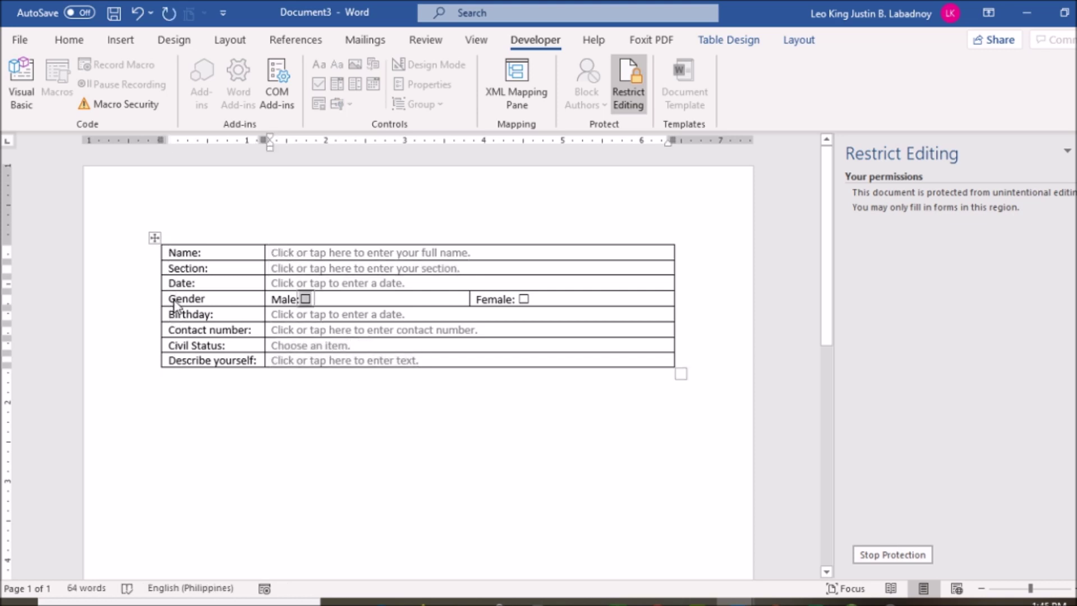
click(202, 252)
key(Tab)
click(175, 255)
key(Tab)
click(189, 255)
key(Tab)
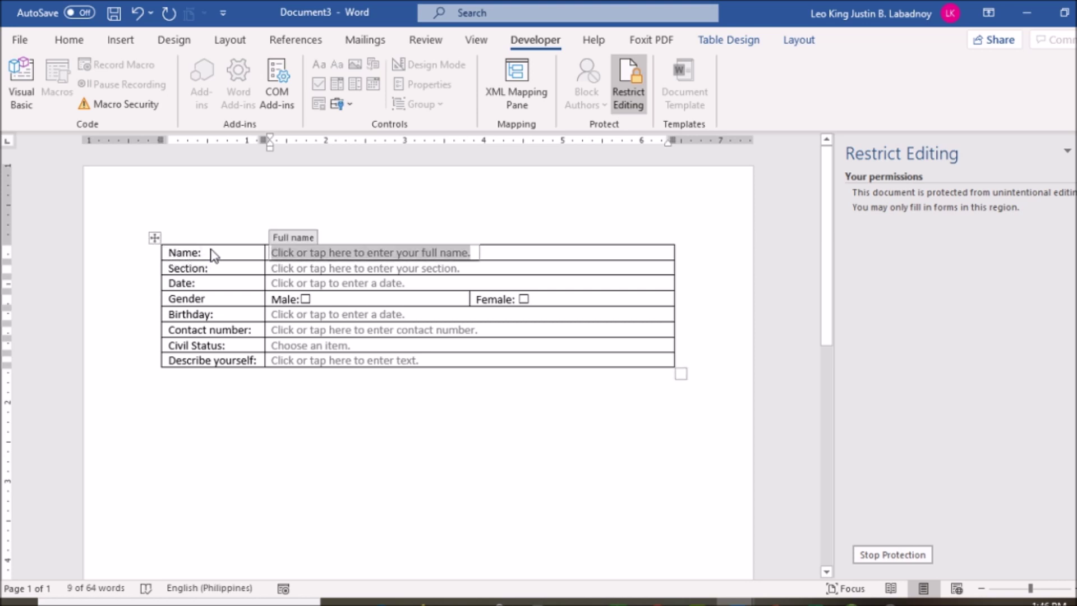
key(Tab)
key(shift+Tab)
key(Tab)
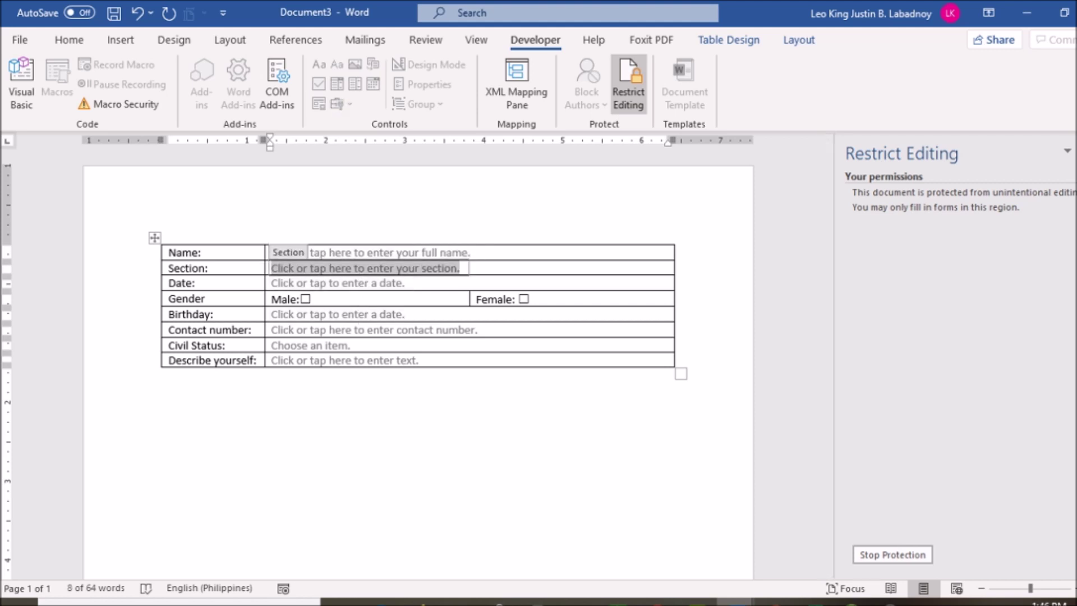
click(628, 84)
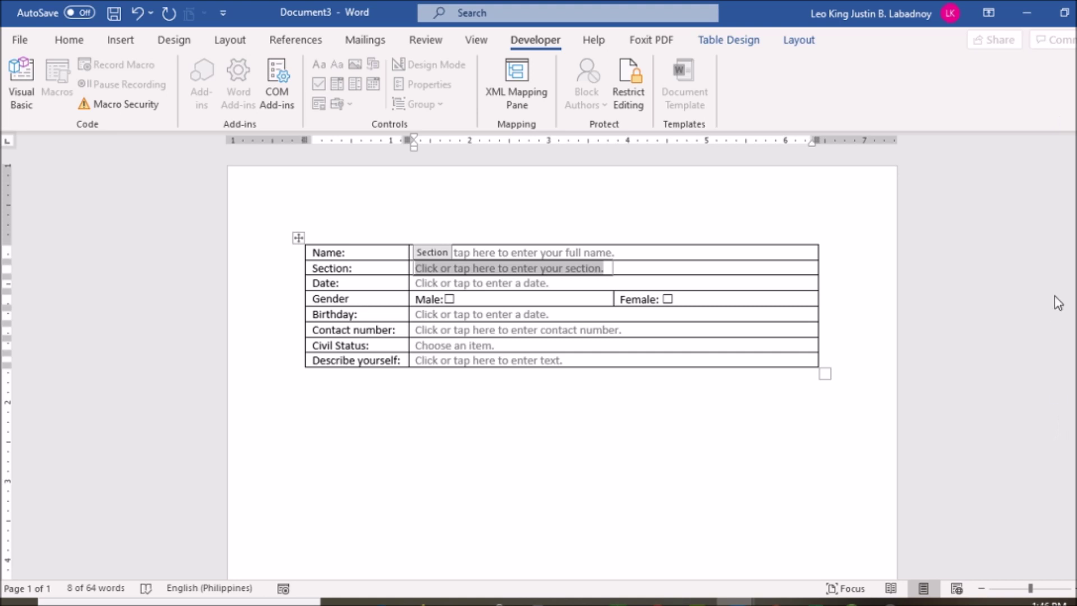
click(629, 81)
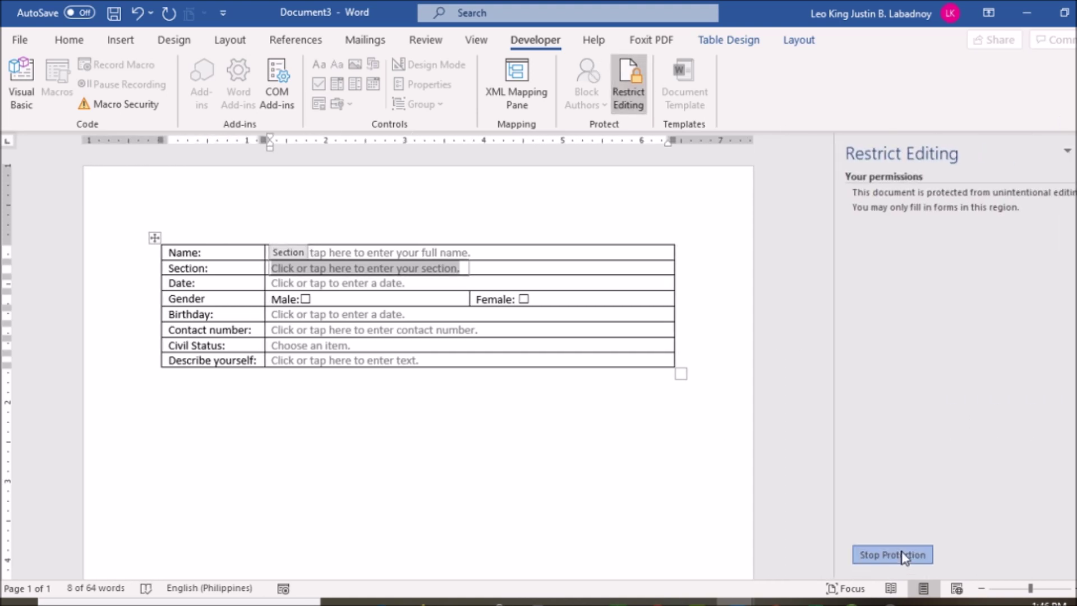
Step: Stop the protection, re-enforce it with a confirmed password, and close the Restrict Editing pane
click(907, 555)
click(235, 266)
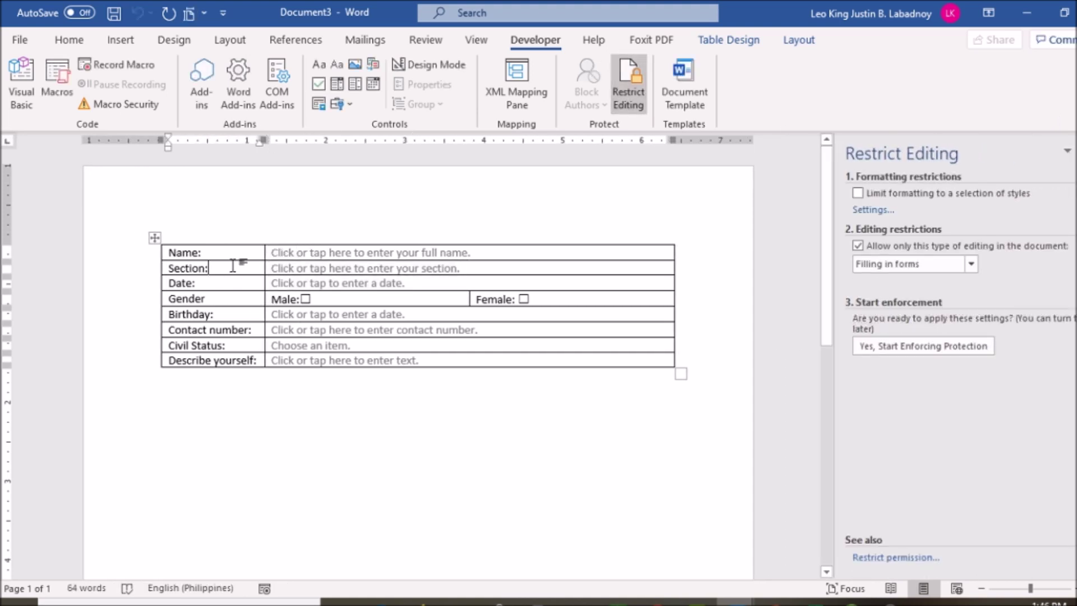
click(930, 345)
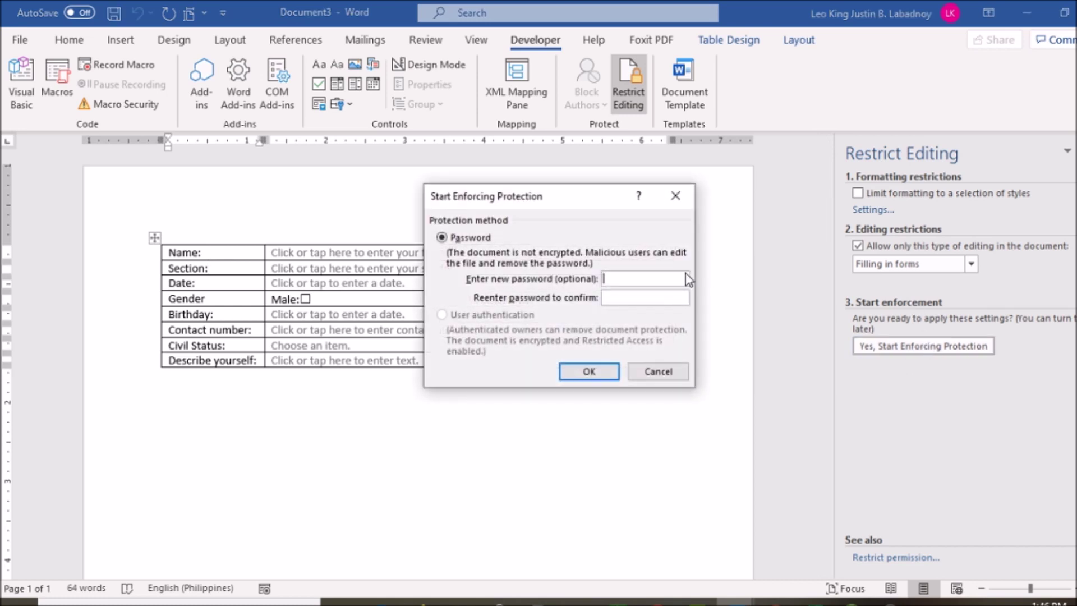
text(123)
key(Tab)
text(123)
click(594, 373)
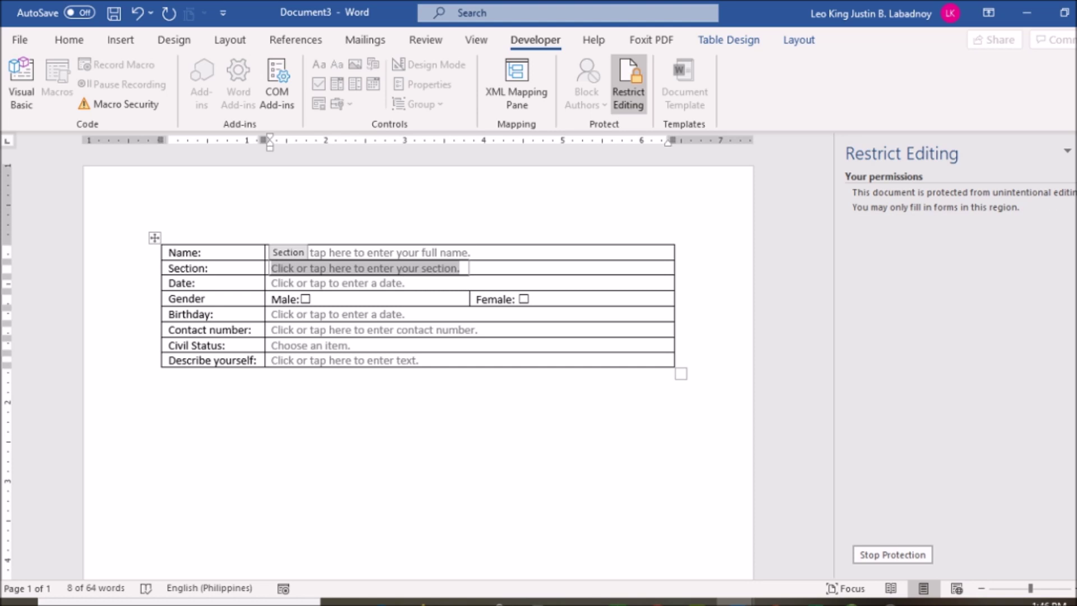
click(1067, 151)
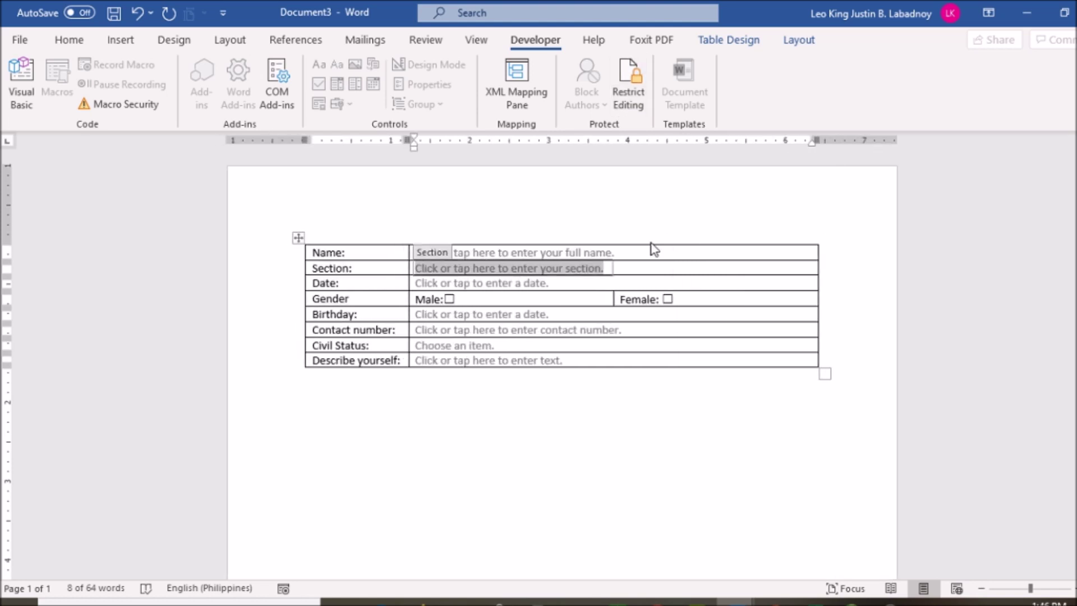
Step: Enter the person's full name in Name and replace the Section placeholder with 'IX-2'
click(605, 256)
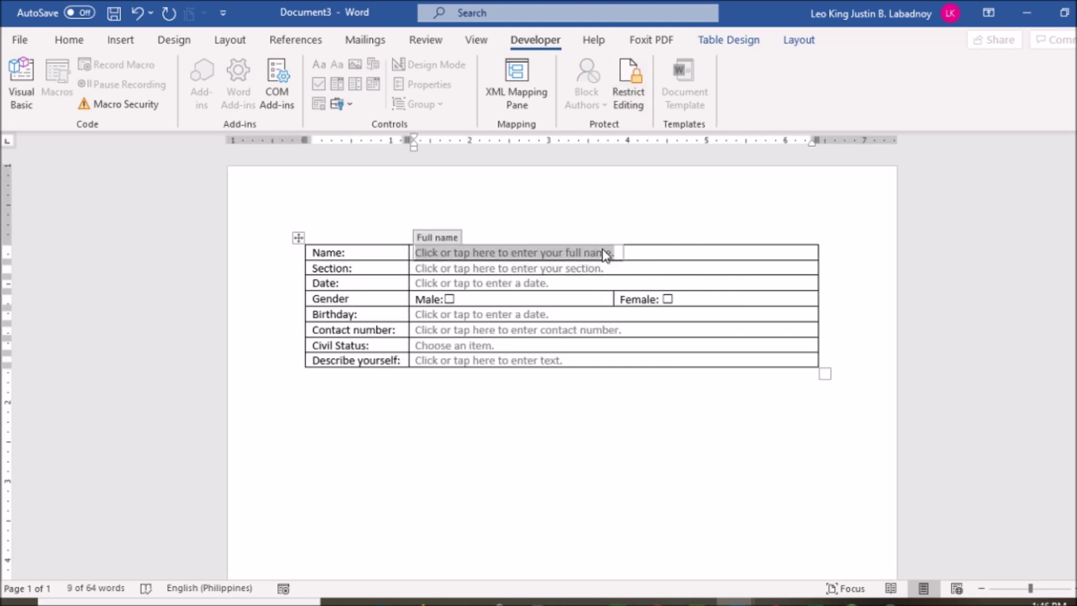
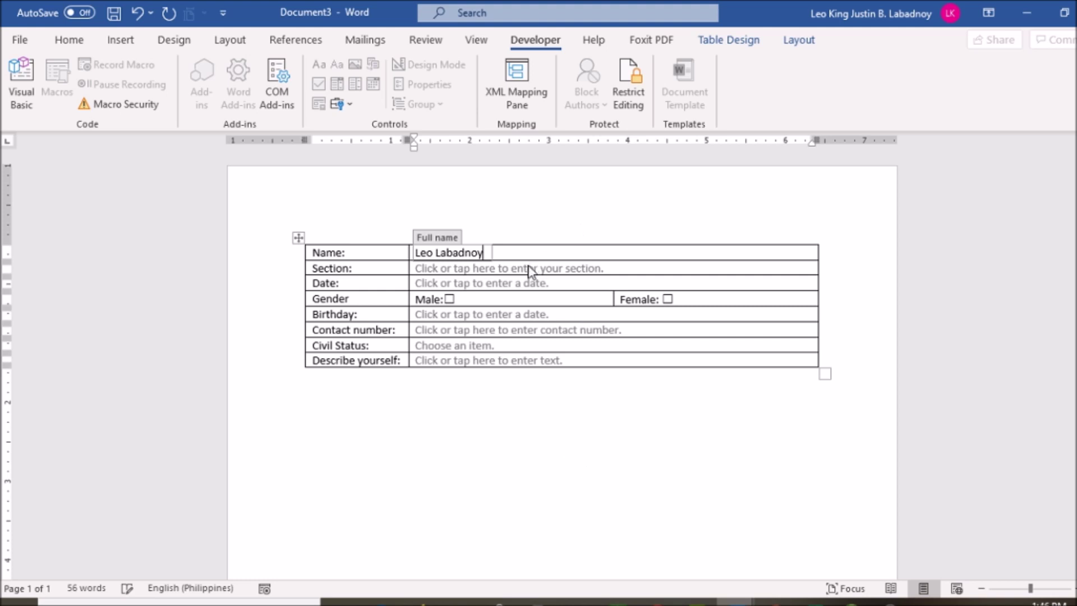
click(527, 269)
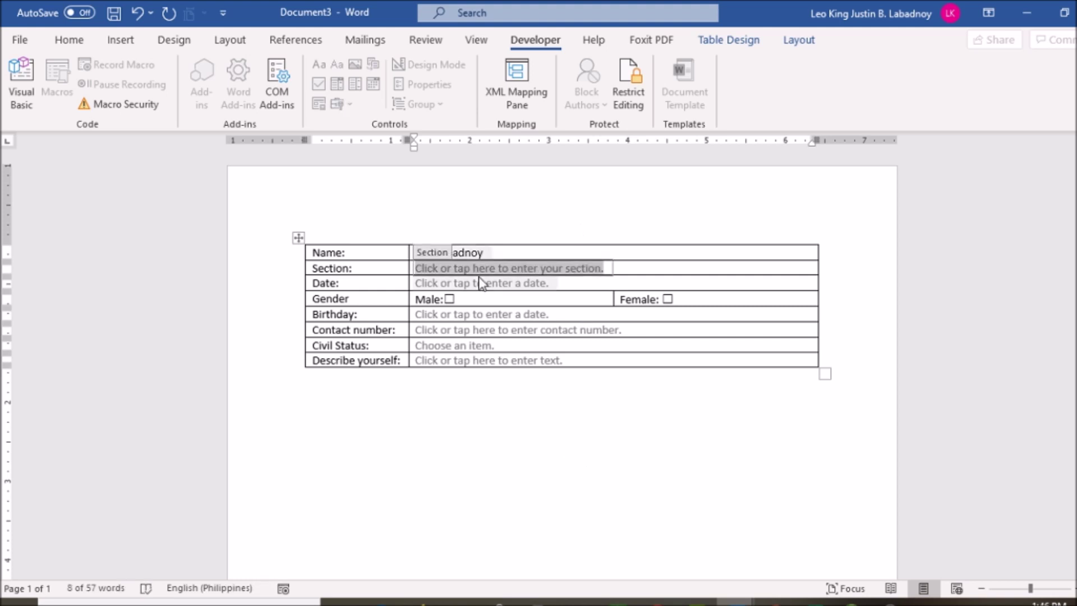
key(BackSpace)
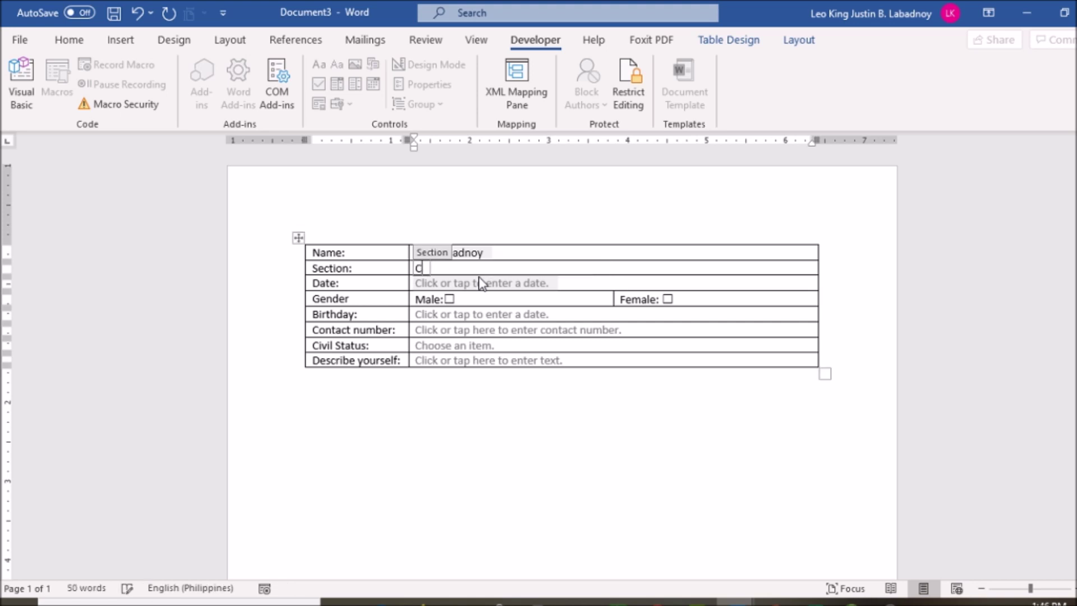
text(IX-2)
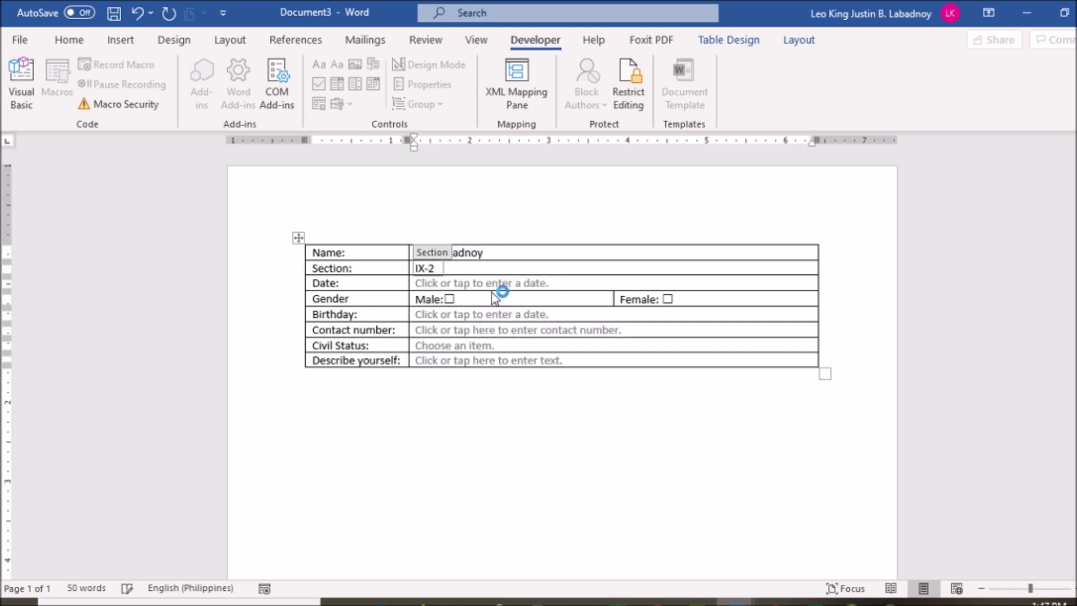
click(522, 283)
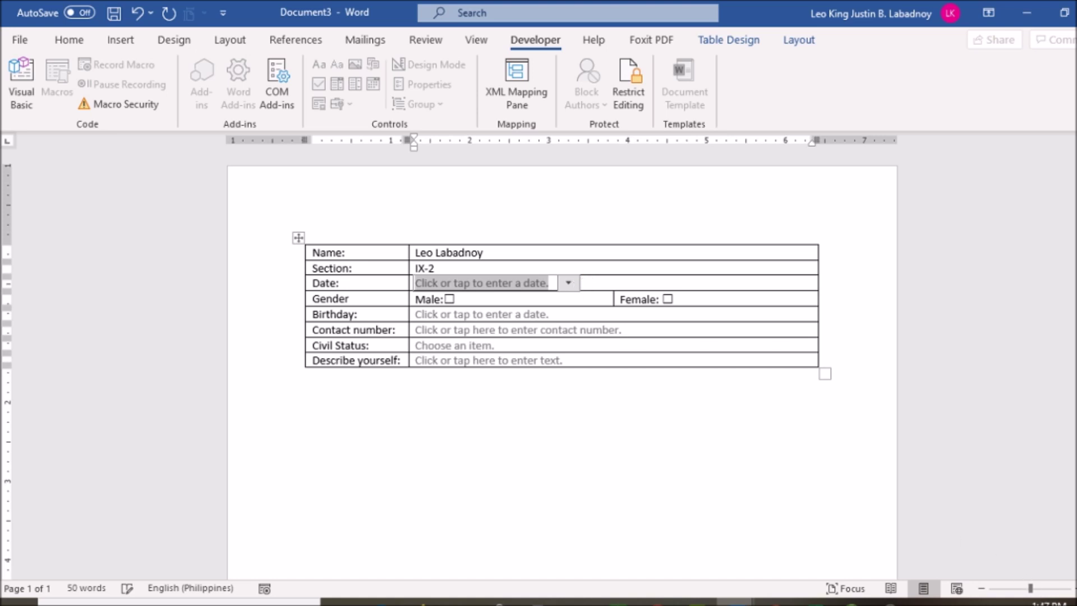
Step: Fill the Date field with today's date, 03/05/2020, and tick the Male checkbox
click(568, 283)
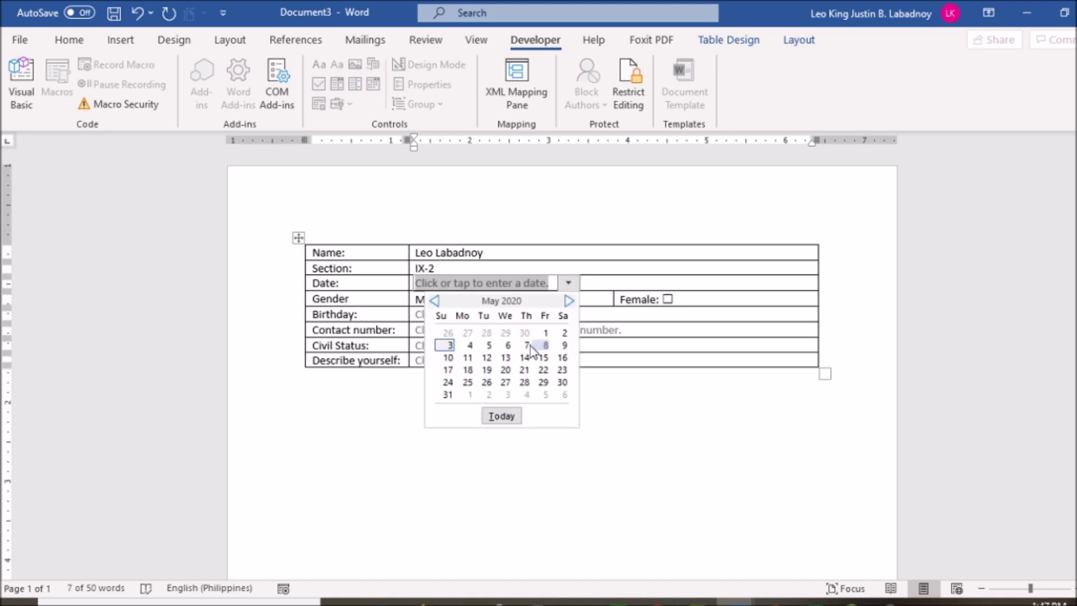
click(500, 420)
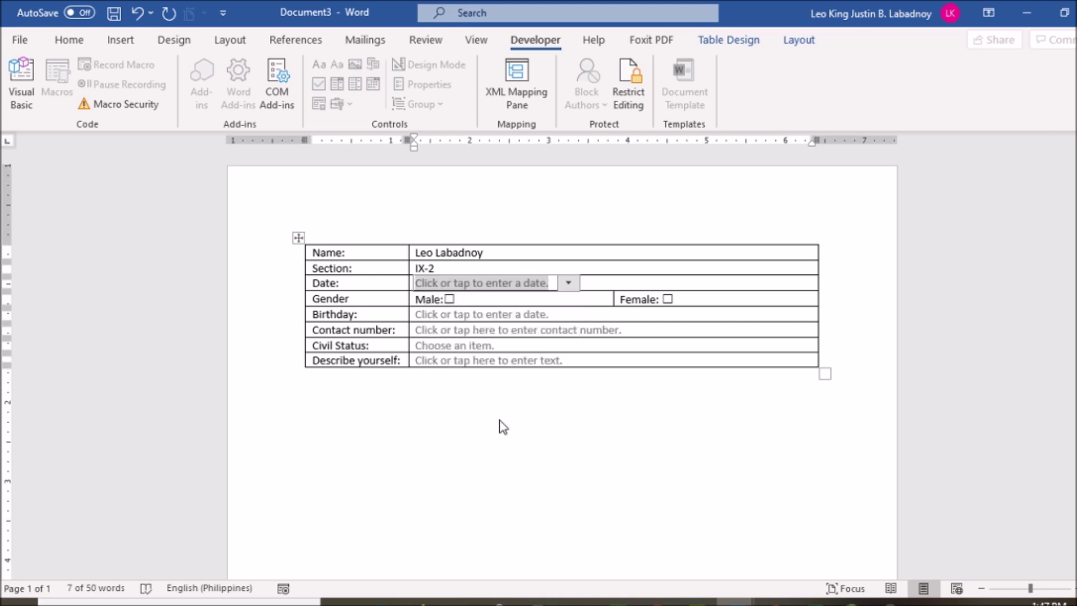
click(451, 299)
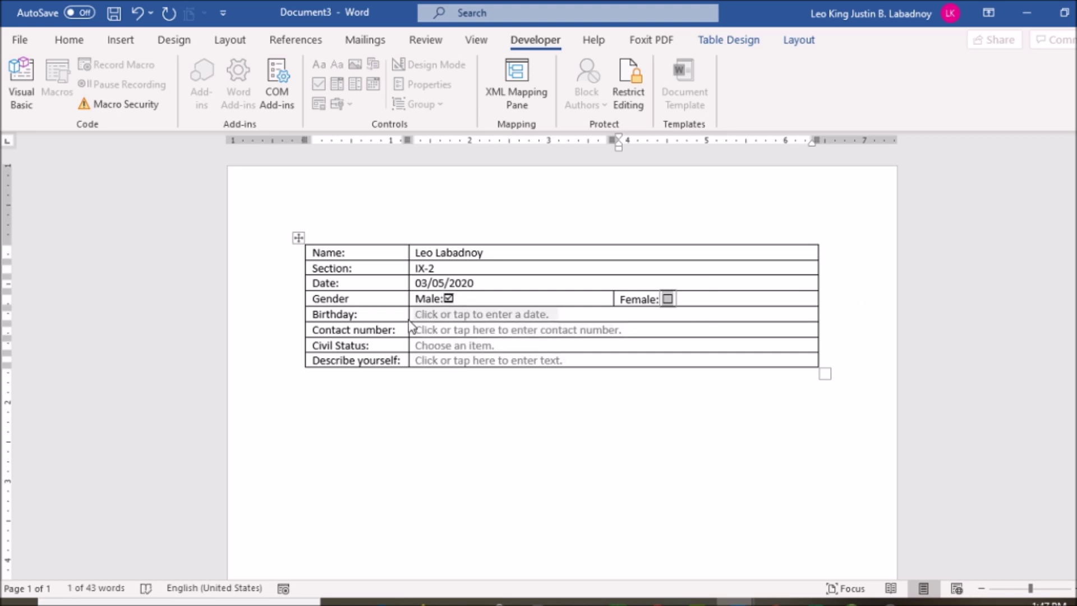
Step: Set Birthday to 12/07/2011 by paging the calendar back to July 2011
click(538, 315)
click(569, 314)
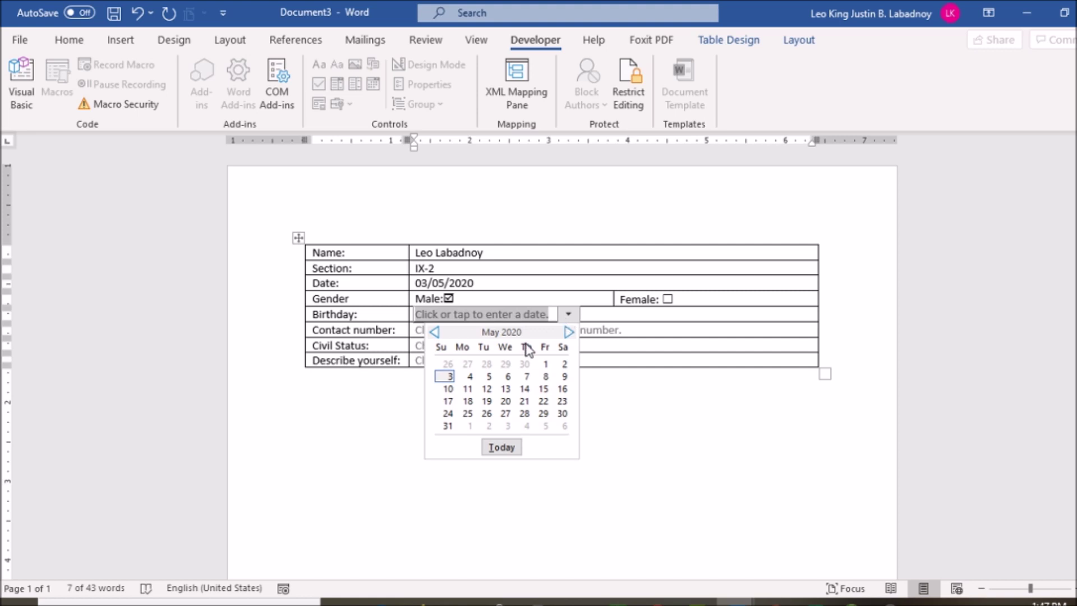
click(435, 332)
click(435, 332)
click(435, 332)
drag(437, 337, 437, 336)
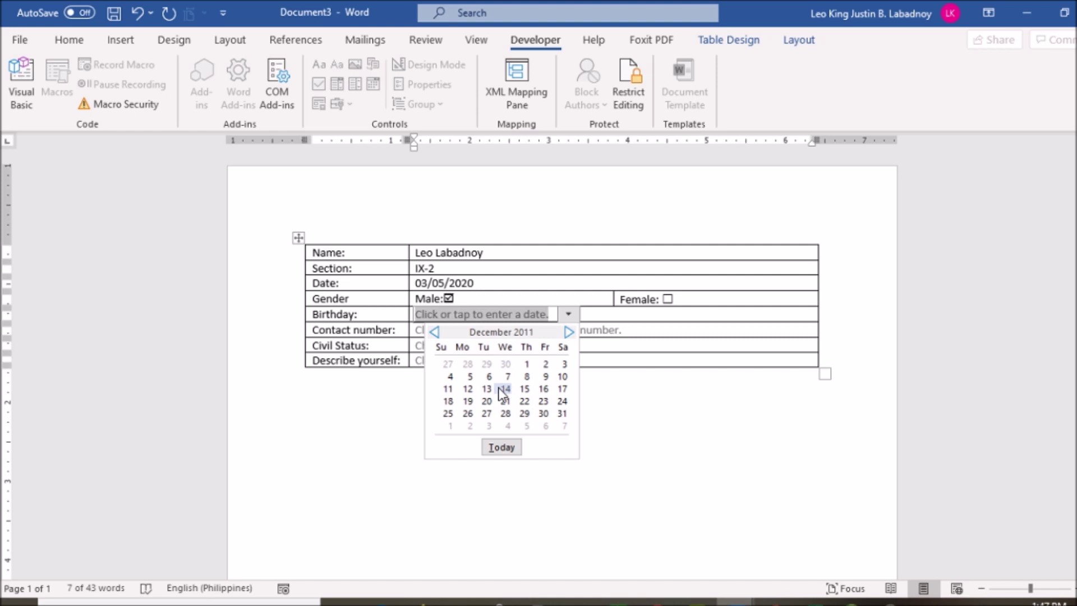
drag(435, 333, 435, 333)
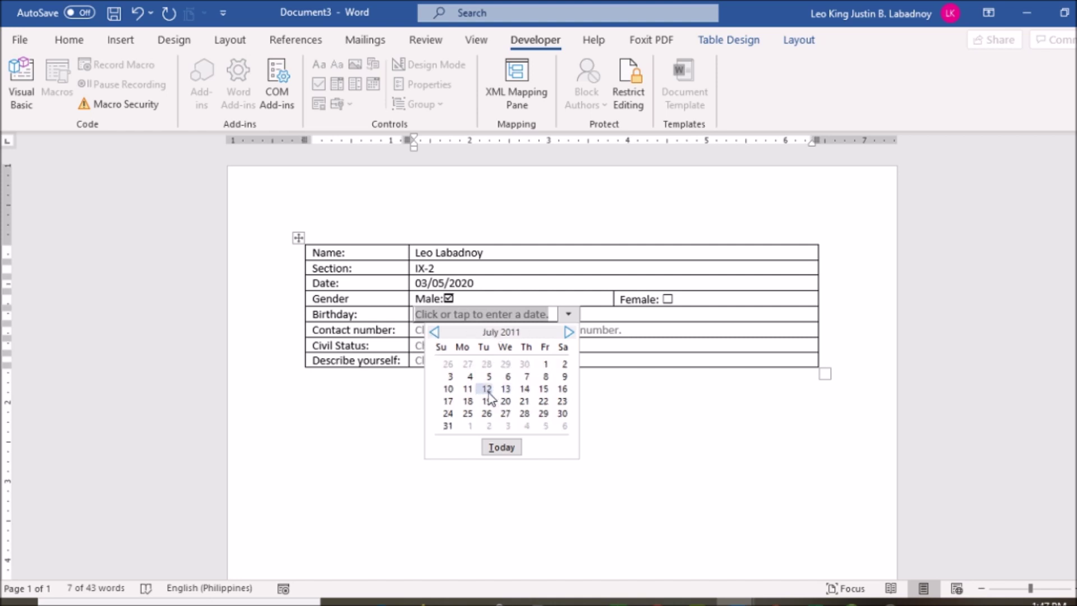
click(486, 391)
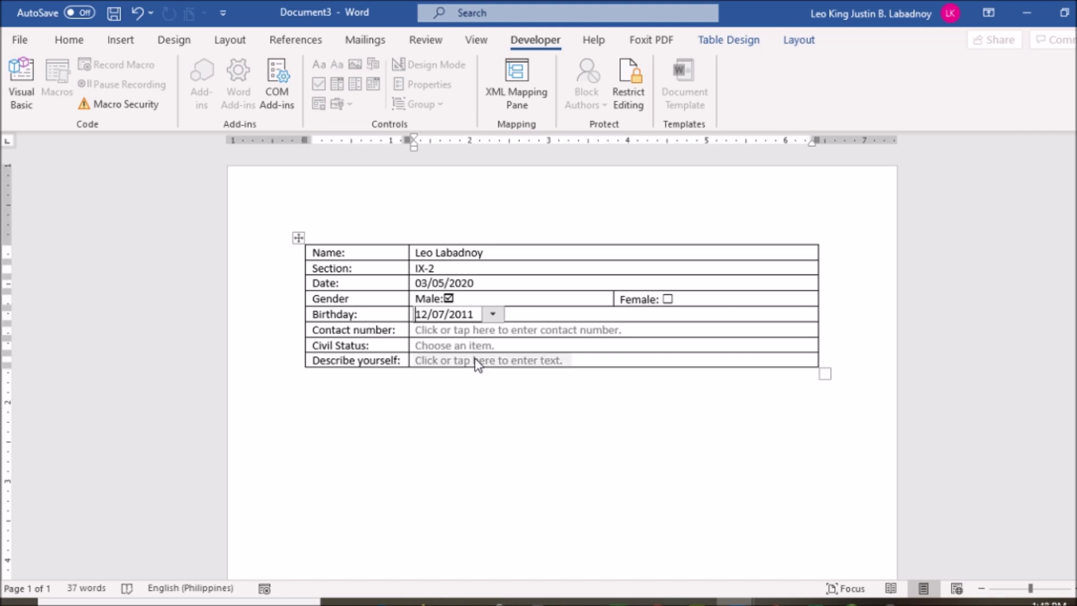
click(485, 333)
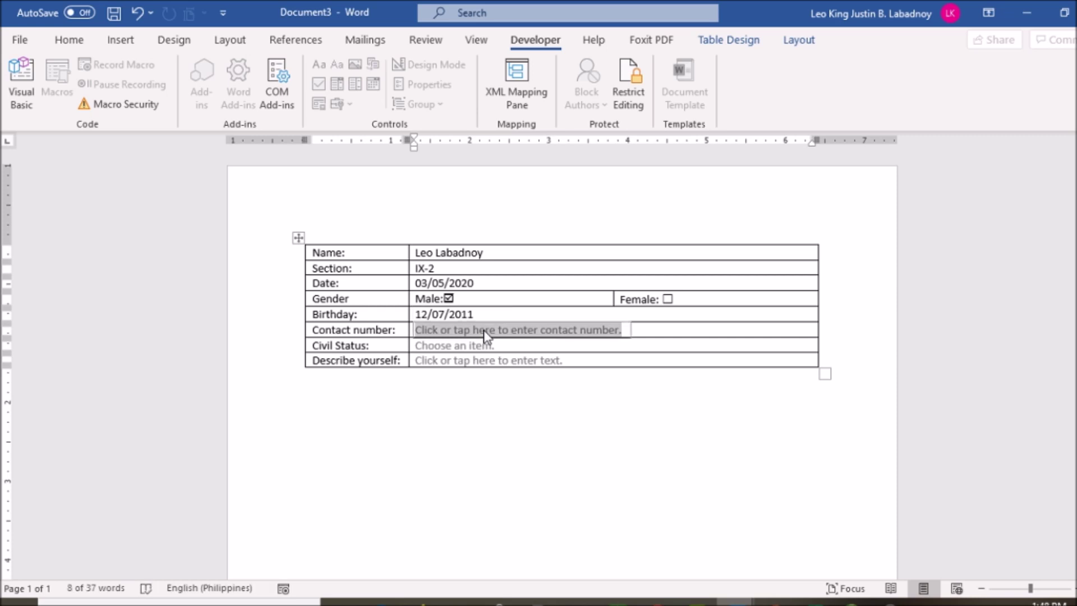
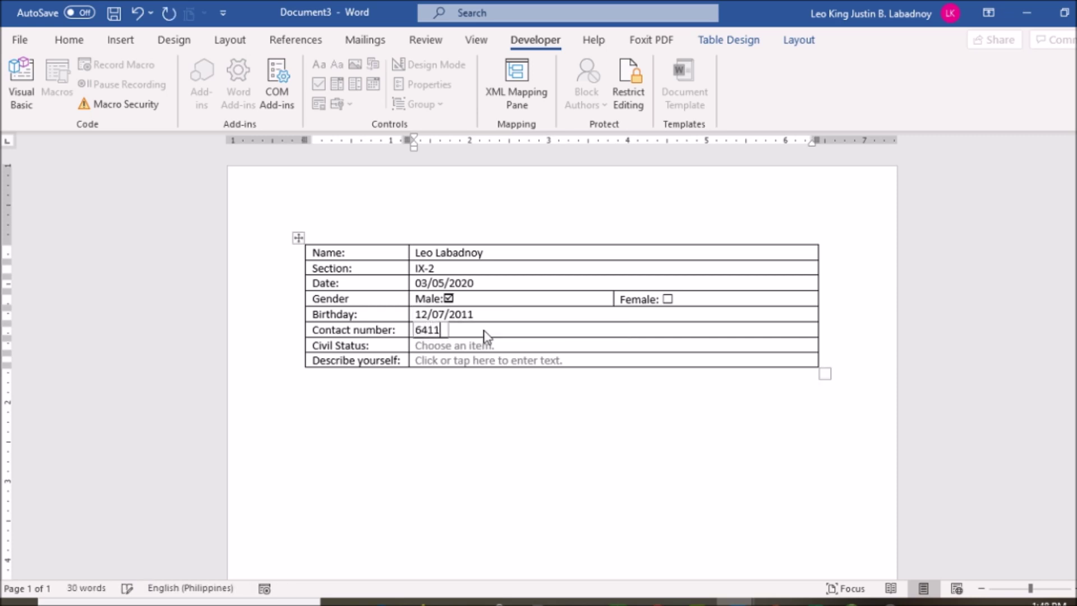
Step: Enter the contact phone number and choose Single from the Civil Status dropdown
click(475, 345)
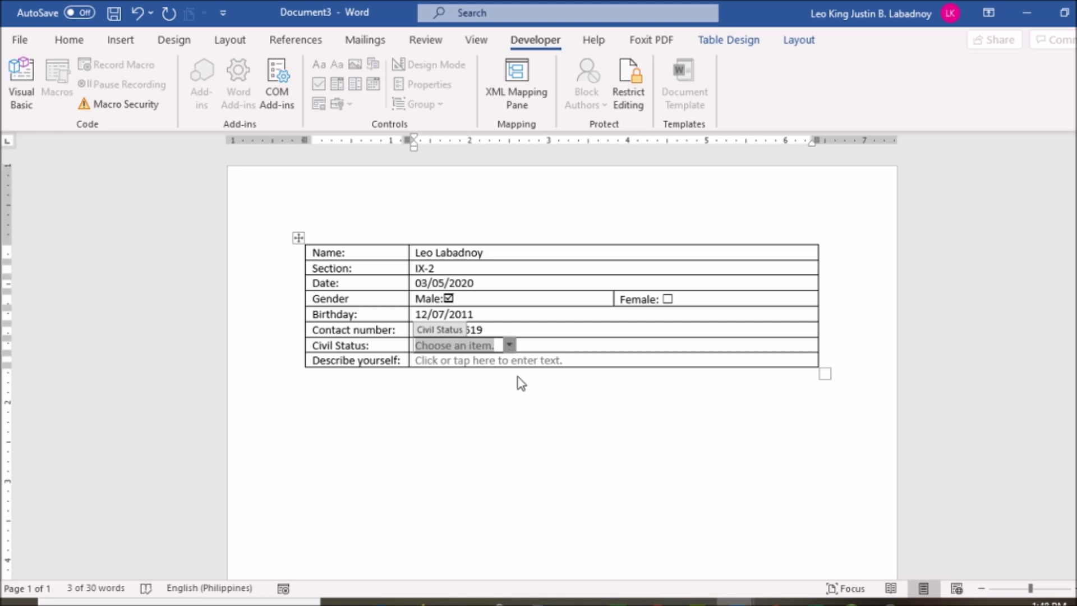
key(alt+Down)
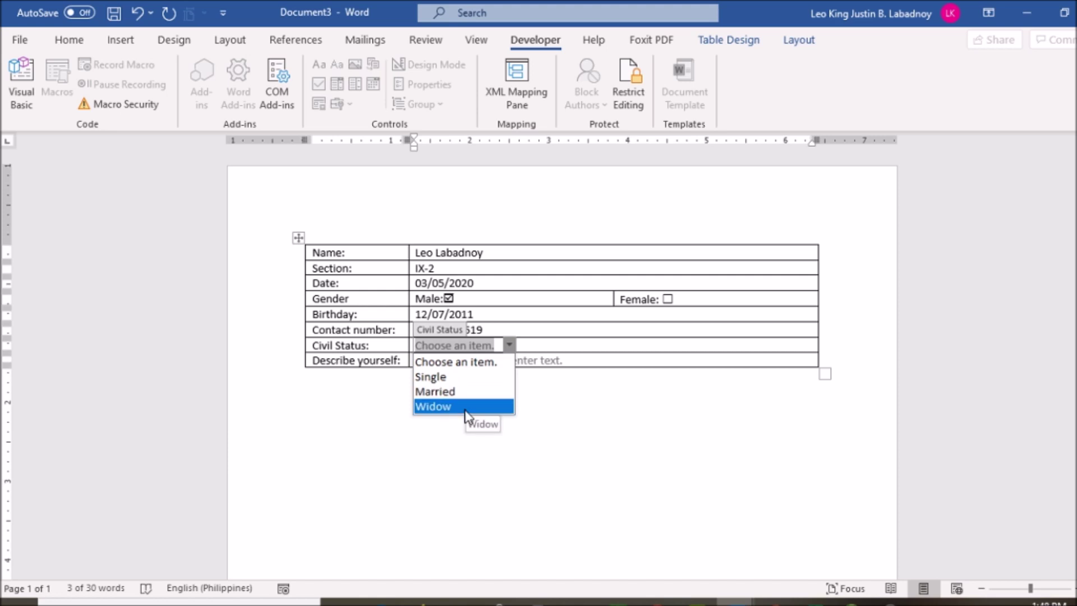
click(476, 377)
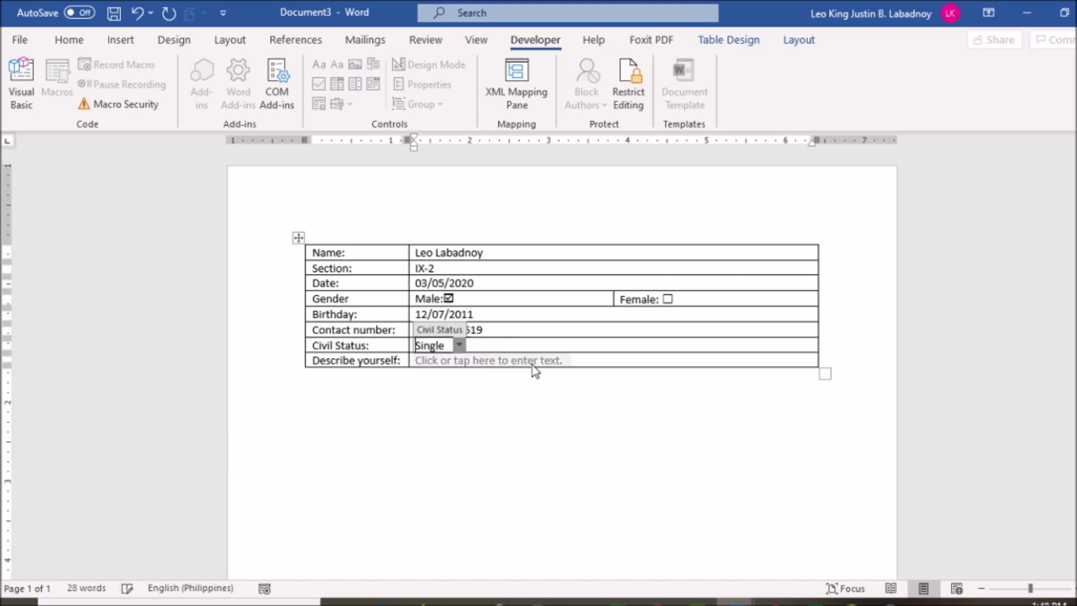
click(486, 362)
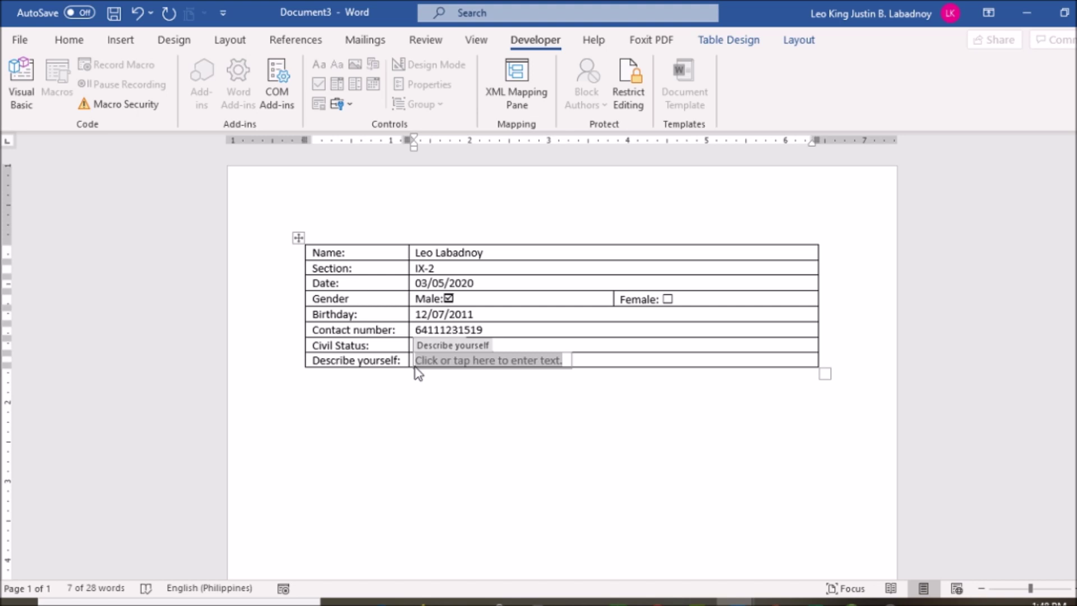
Step: Type three lines of random sample text into the Describe yourself field
text(ilS hfodshfm .Jc;?KDS,l;kjsdvhfzcmx.lhvs /;dn)
key(Return)
text(FSDHFl;SDFH;svK)
key(Return)
key(Return)
key(Return)
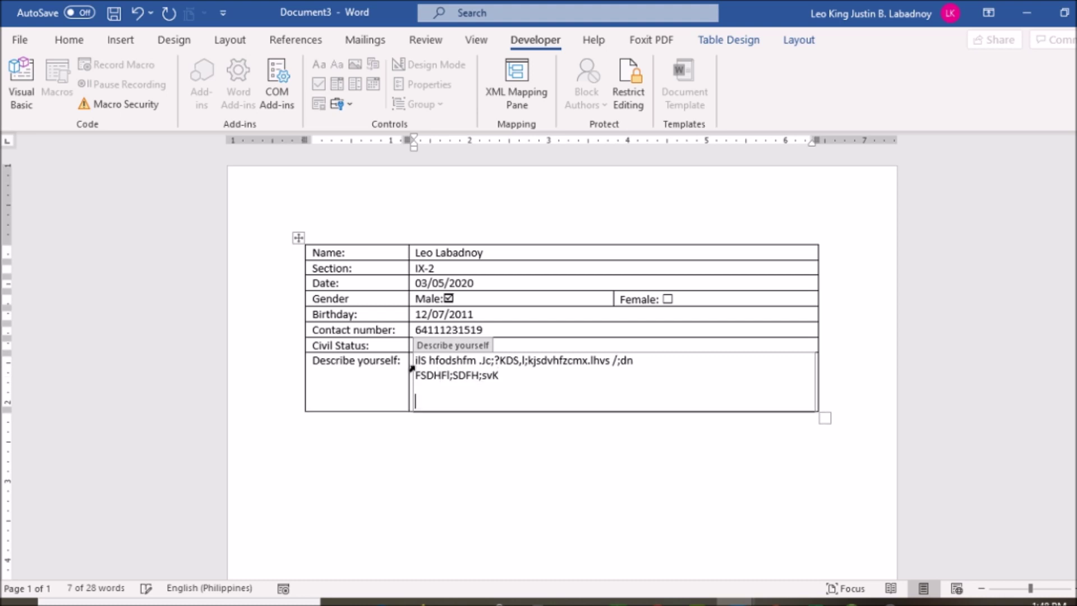
text(FUGFHJKSFlSKFhdLfu)
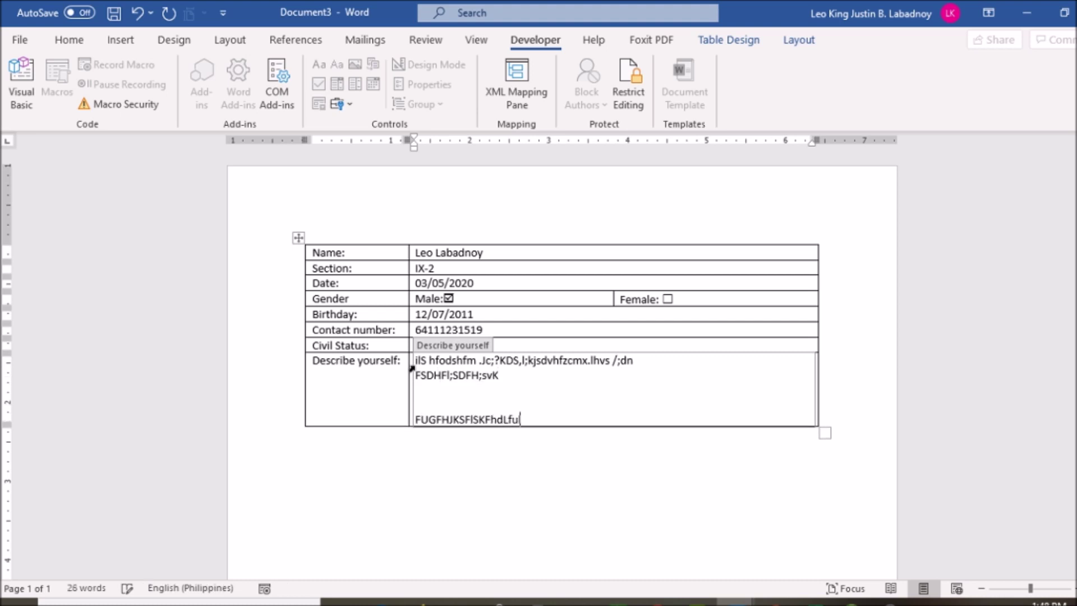
text(lfeds/jFd;S)
Step: Erase most of the description text, leaving only 'il'
key(ctrl+Home)
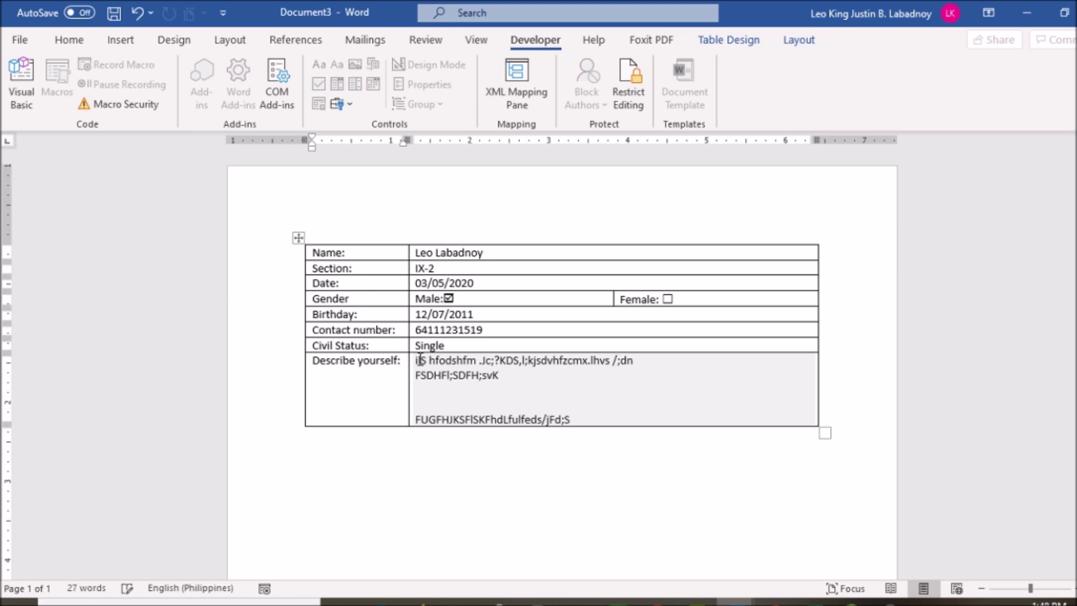
click(429, 384)
drag(428, 384, 440, 384)
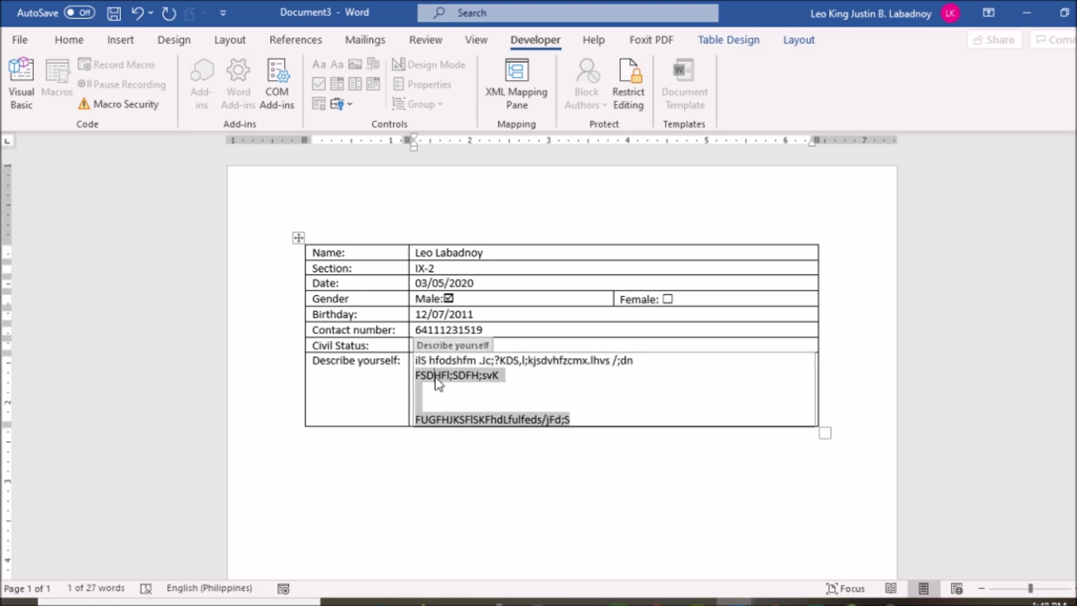
key(Delete)
key(BackSpace)
key(BackSpace)
key(BackSpace)
key(BackSpace)
key(BackSpace)
key(BackSpace)
key(BackSpace)
key(BackSpace)
key(BackSpace)
key(BackSpace)
key(BackSpace)
key(BackSpace)
key(BackSpace)
key(BackSpace)
key(BackSpace)
key(BackSpace)
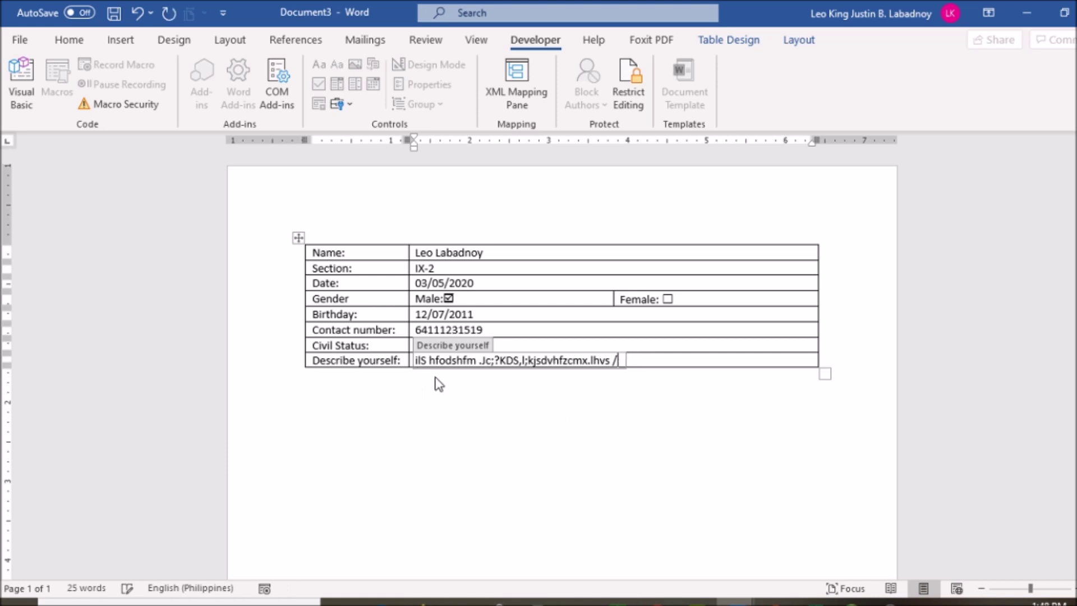
key(BackSpace)
key(BackSpace)
key(BackSpace)
key(BackSpace)
key(BackSpace)
key(BackSpace)
key(BackSpace)
key(BackSpace)
key(BackSpace)
key(BackSpace)
key(BackSpace)
key(BackSpace)
key(BackSpace)
key(BackSpace)
key(BackSpace)
key(BackSpace)
key(BackSpace)
key(BackSpace)
key(BackSpace)
key(BackSpace)
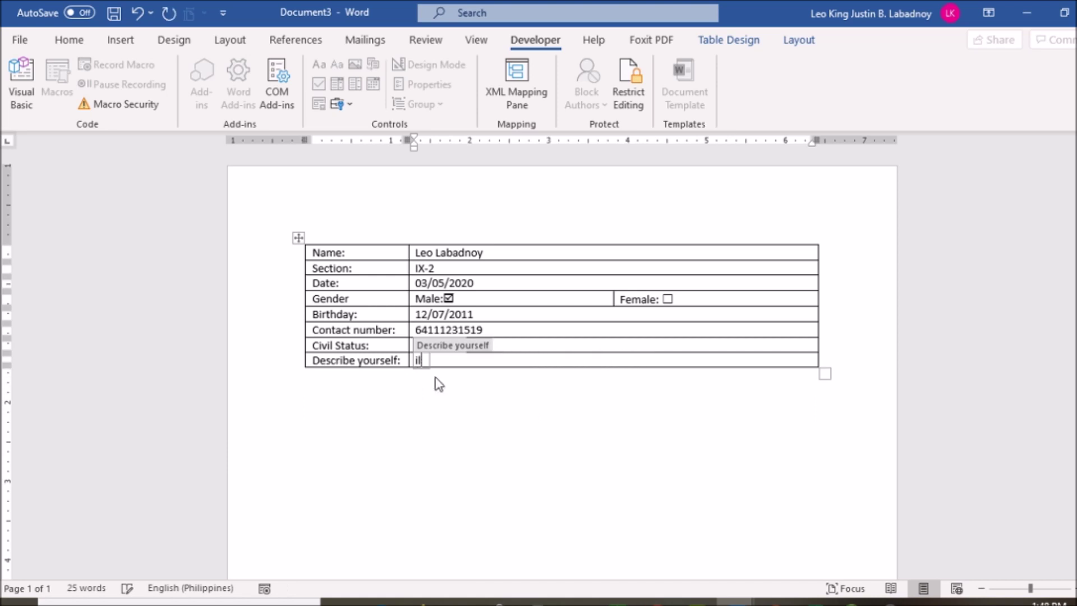